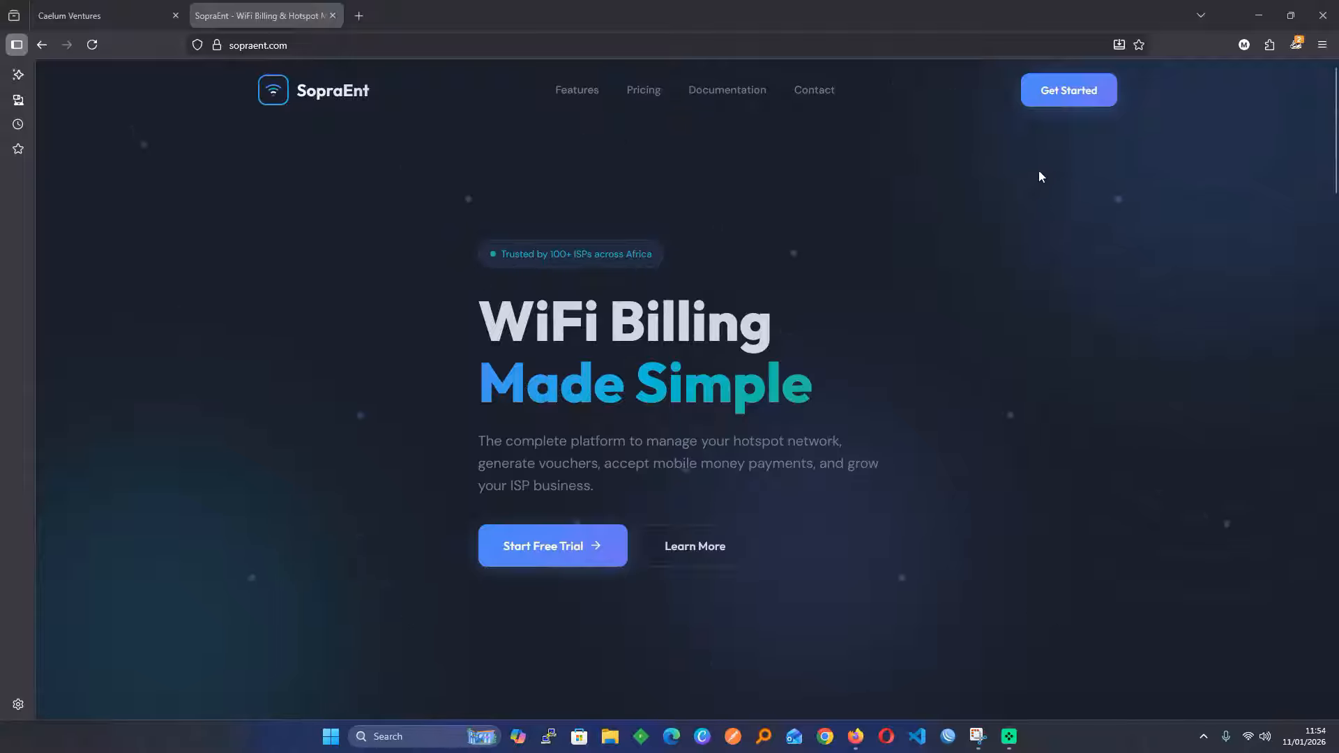
Open the SopraEnt account sign-up page and scroll through it
click(1061, 89)
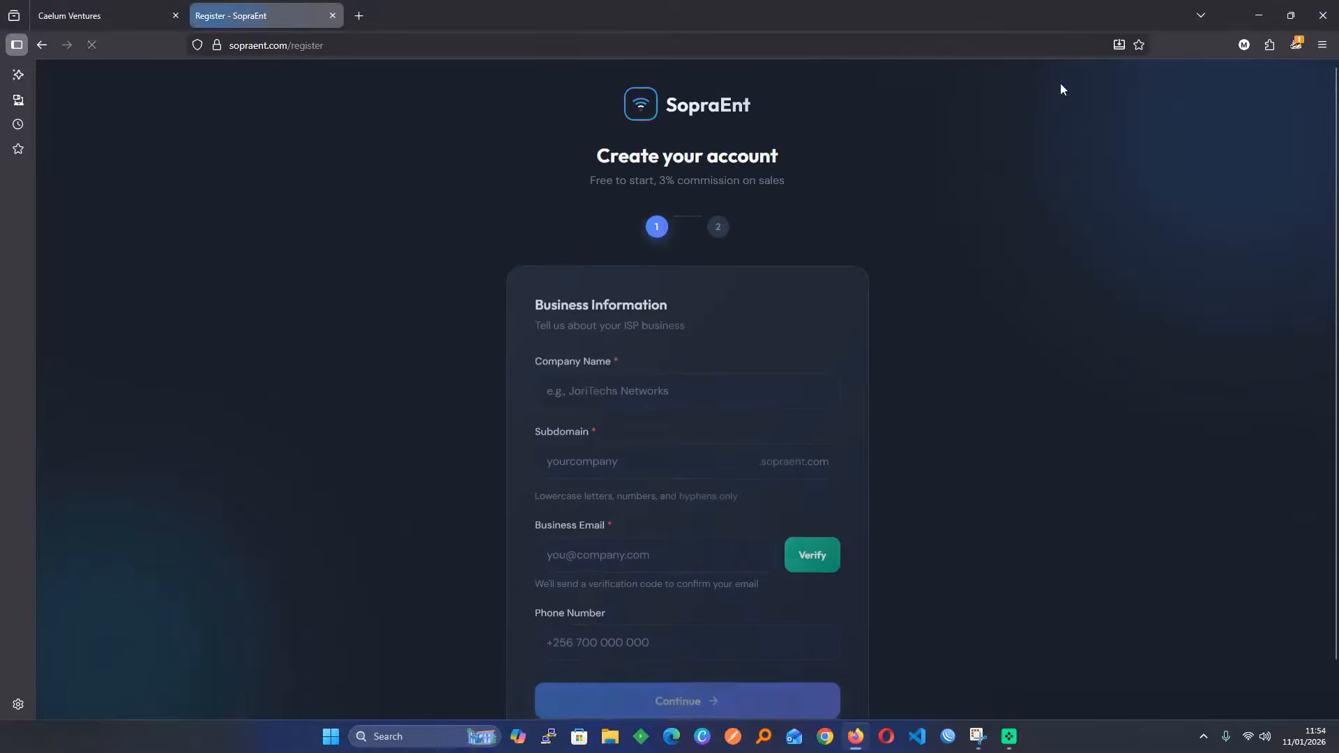
scroll(699, 405, down, 1)
scroll(700, 405, up, 1)
scroll(699, 405, down, 1)
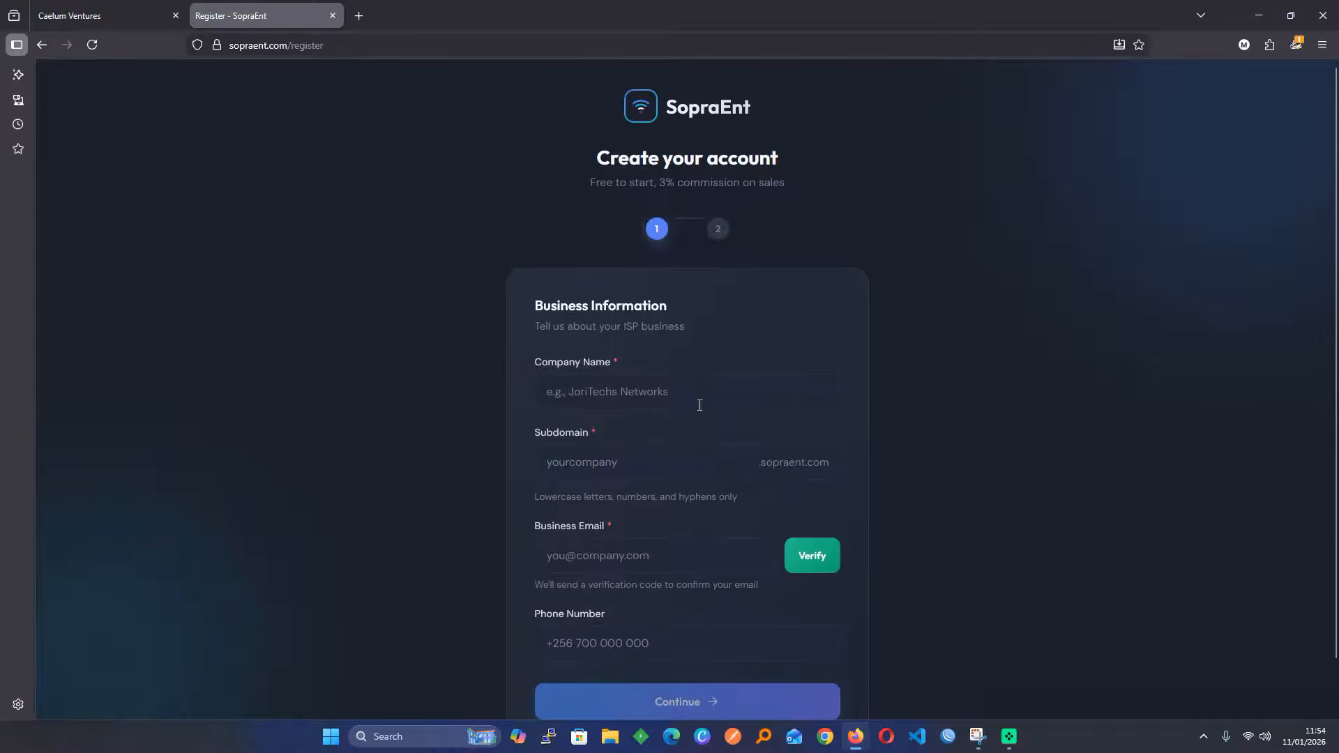
Return to the Caelum Ventures admin dashboard, review its totals, and open the MikroTik Routers page
click(48, 38)
click(104, 6)
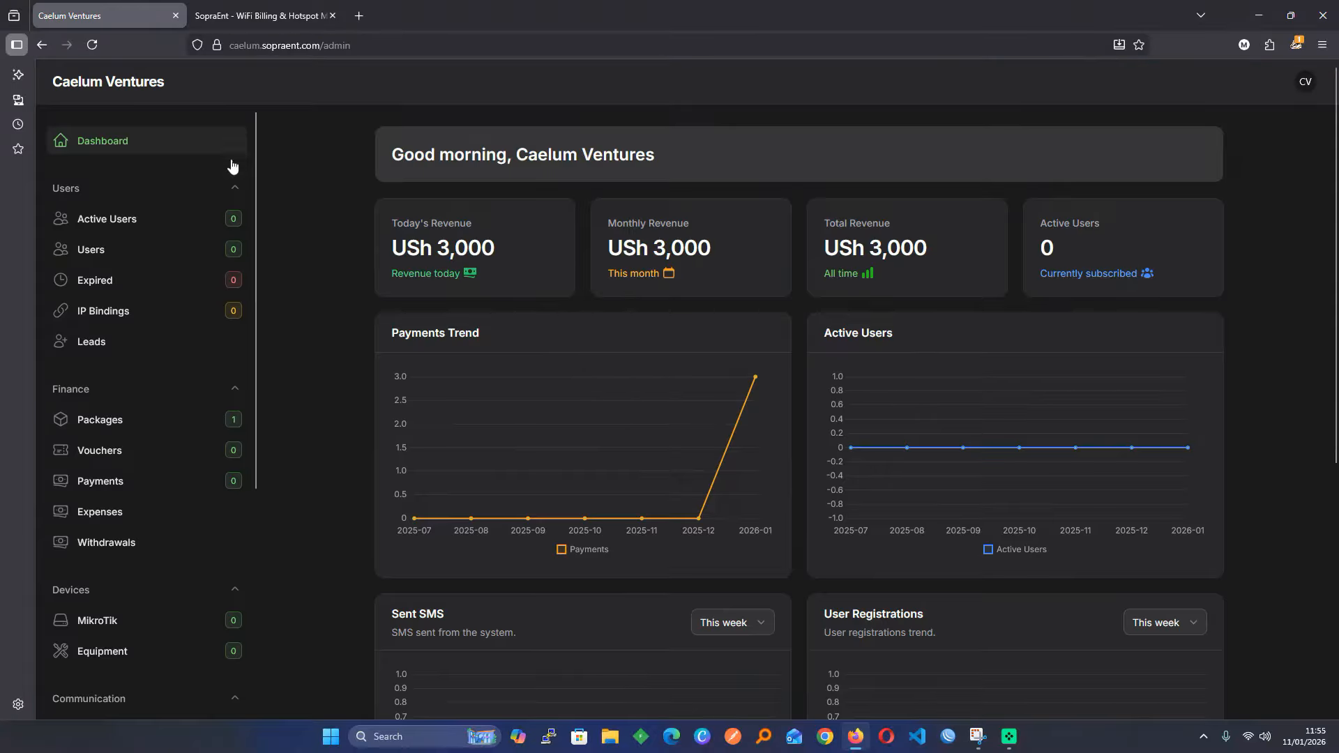
scroll(310, 307, down, 5)
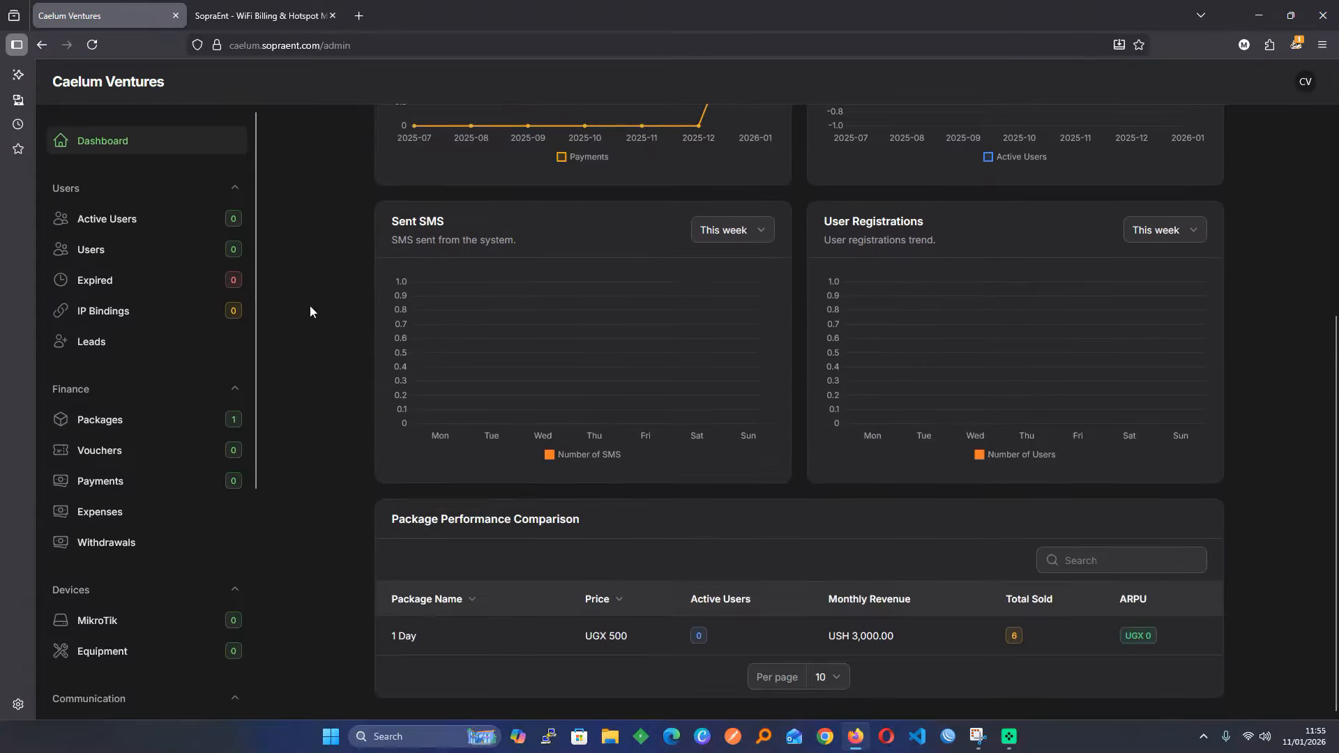
scroll(309, 307, up, 5)
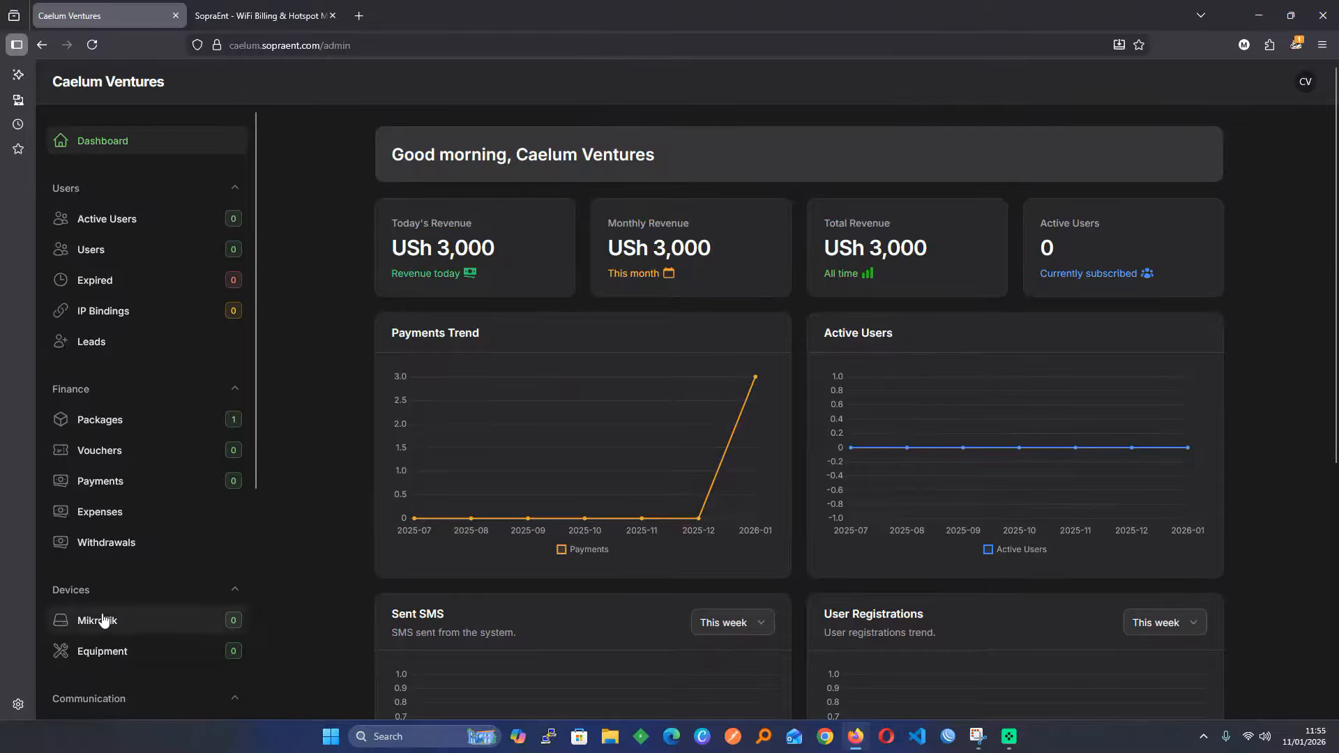
scroll(70, 589, down, 2)
click(134, 484)
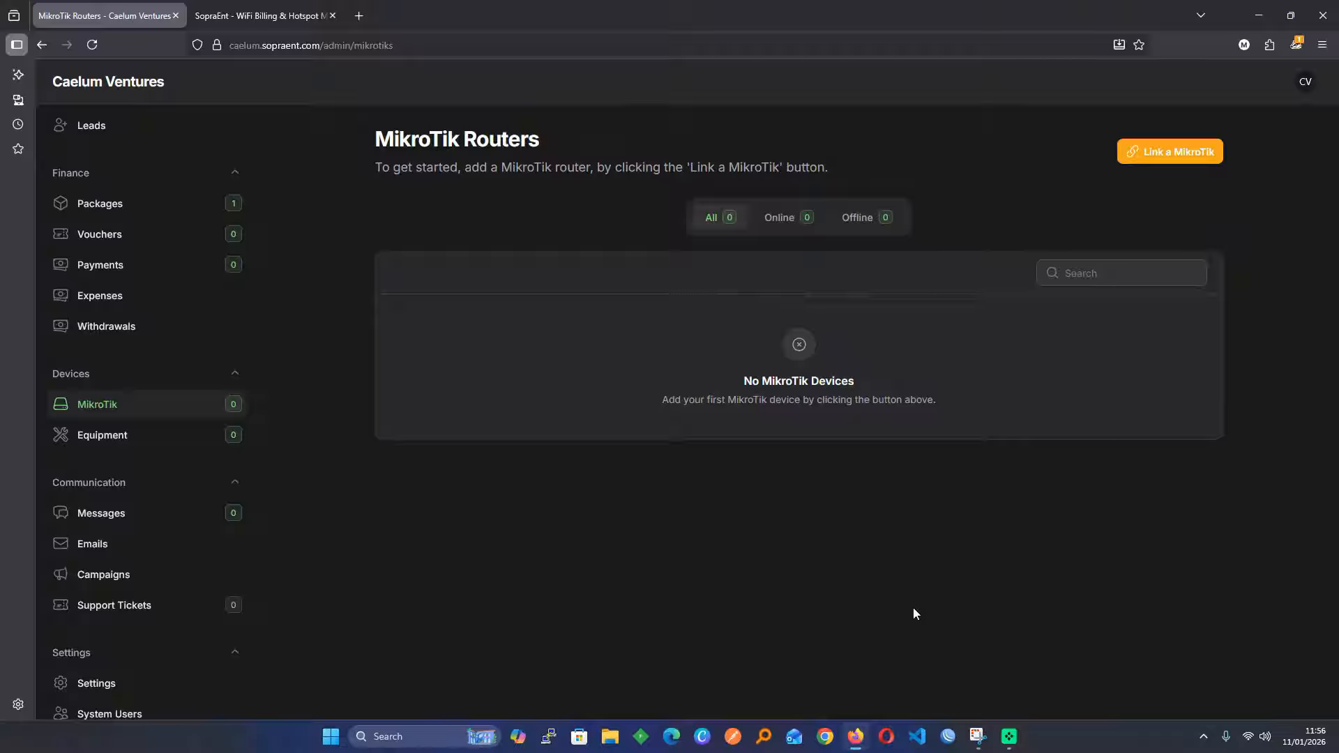
Launch WinBox to list the SopraEnt-Hotspot router at 192.168.1.2 among its neighbors
click(947, 739)
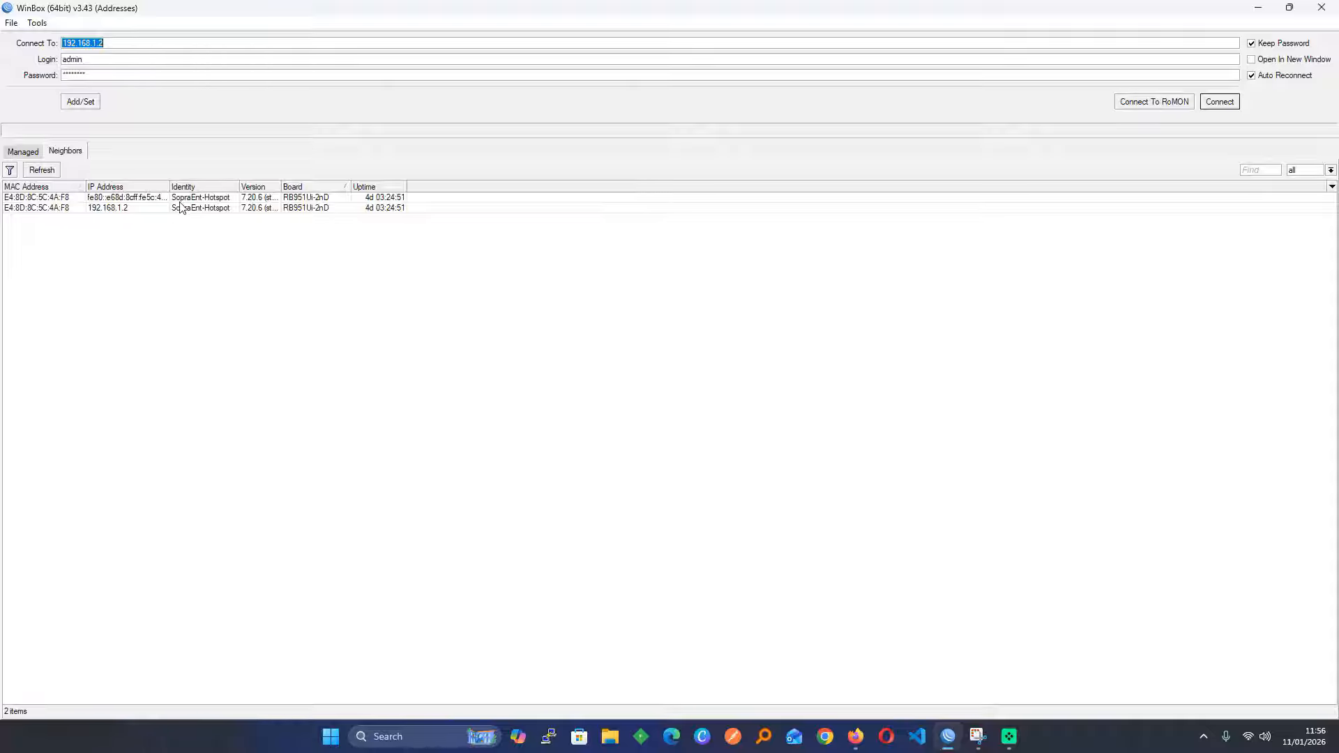
Connect to the router at 192.168.1.2 and view System > Reset Configuration without resetting
click(139, 208)
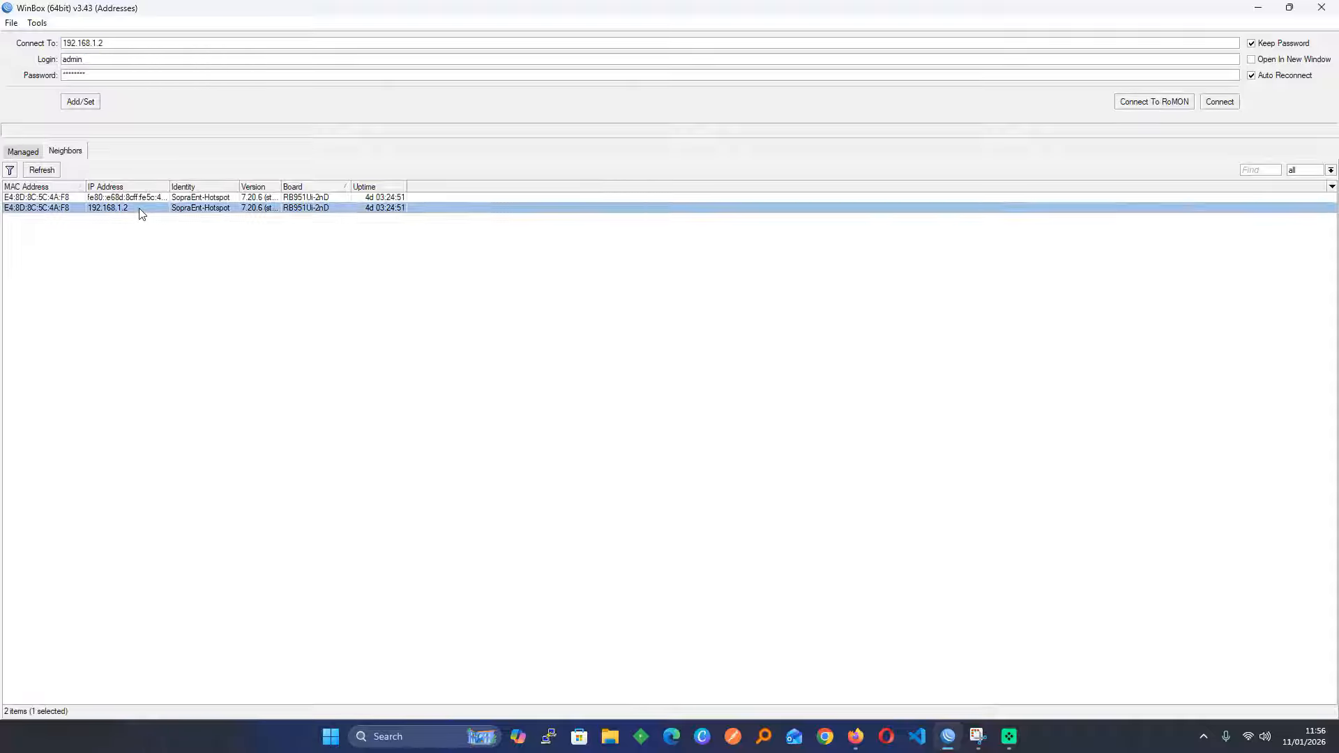
double_click(139, 208)
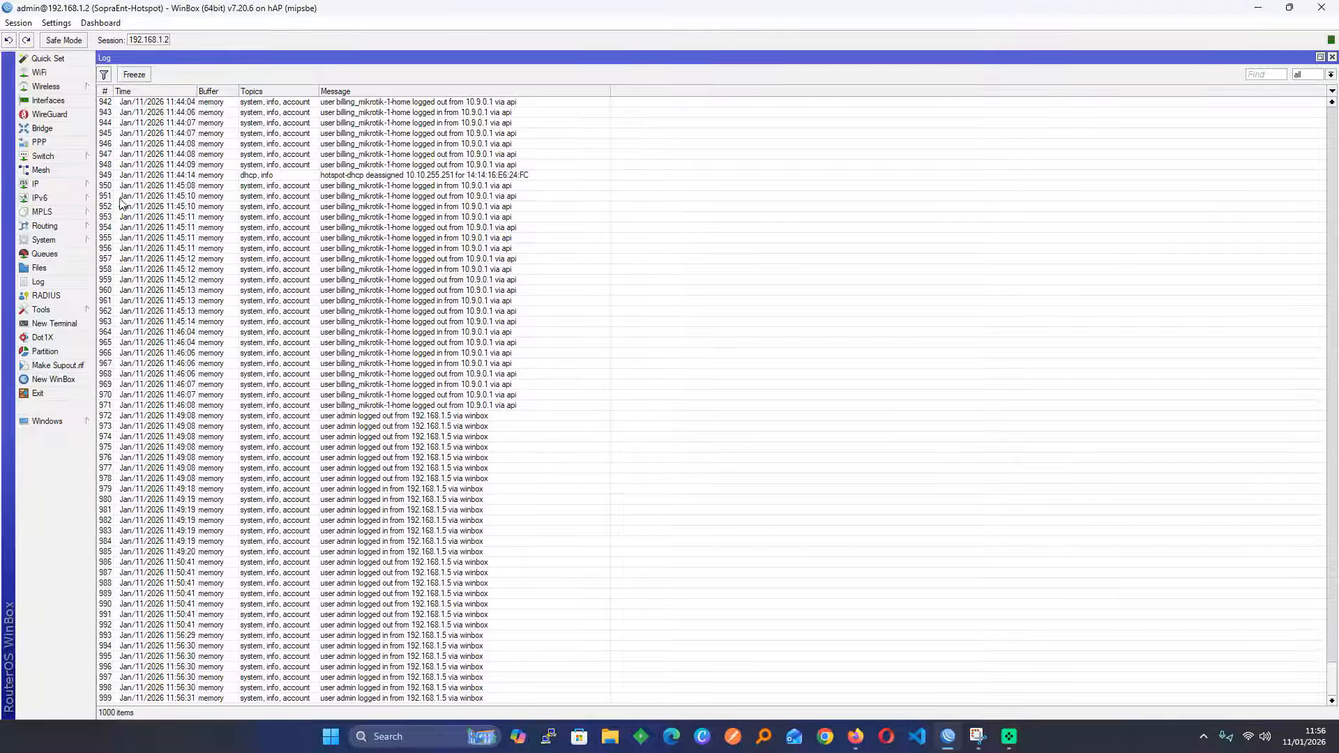
click(61, 243)
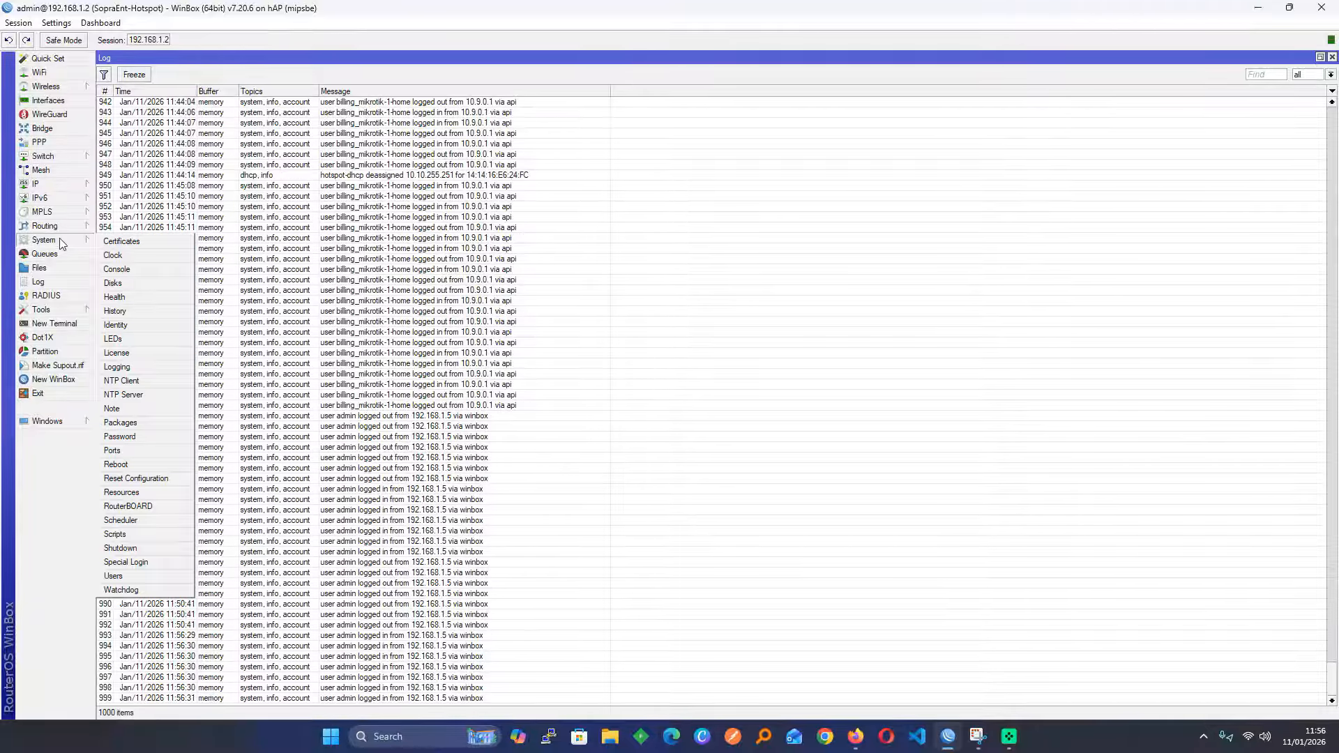
click(138, 479)
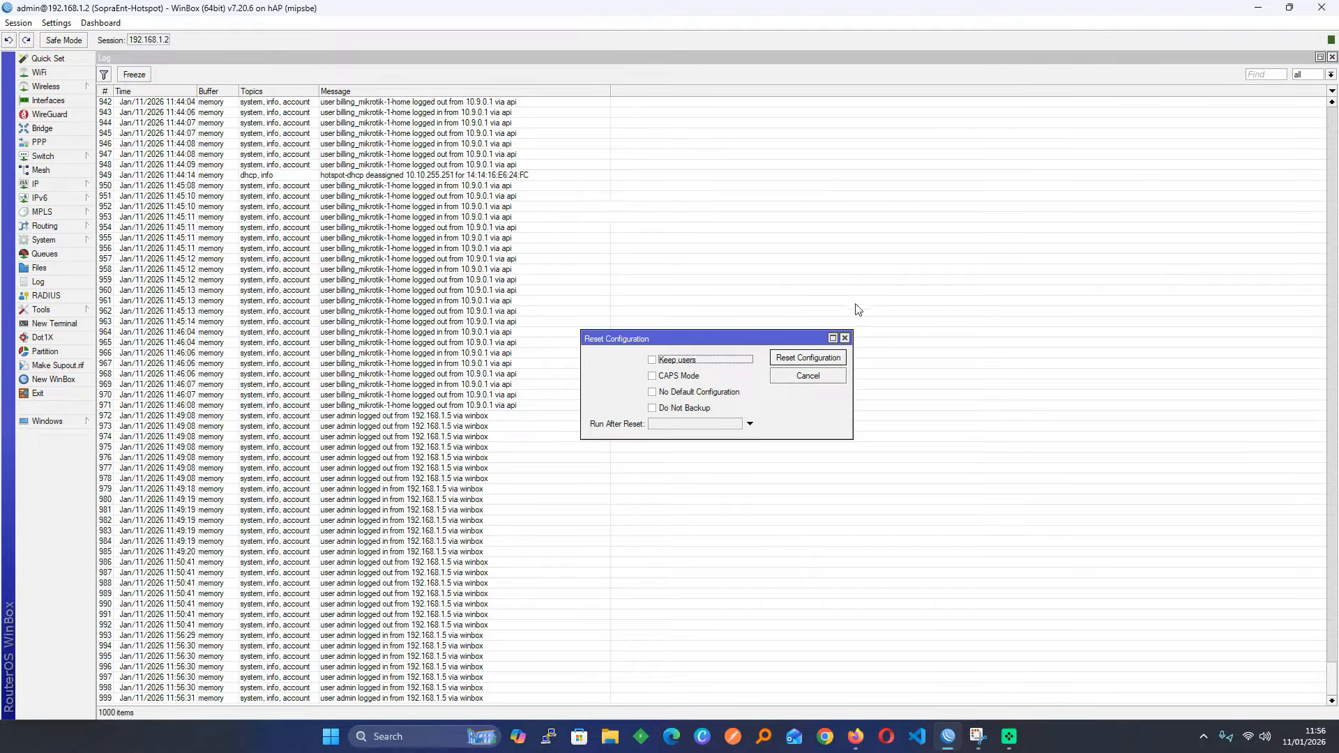
click(845, 338)
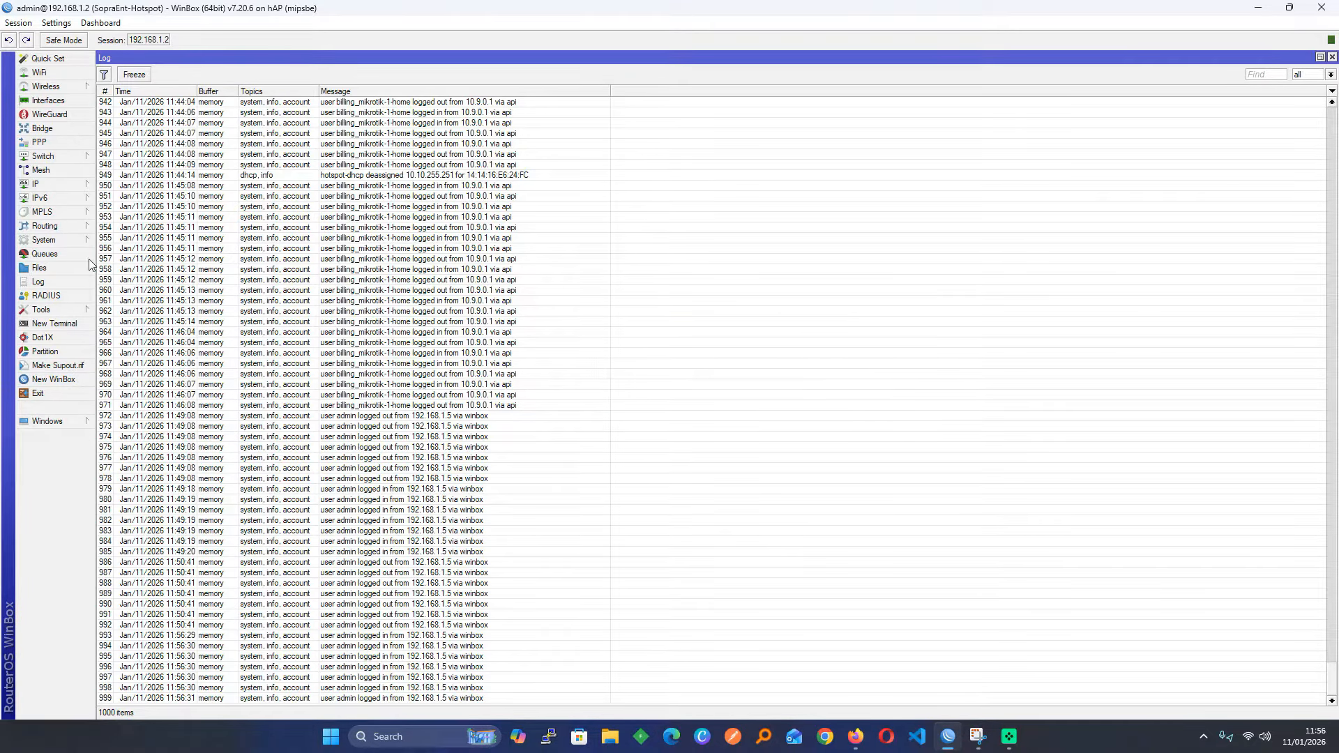
Look at the router's Files list and a New Terminal, closing each afterwards
click(39, 269)
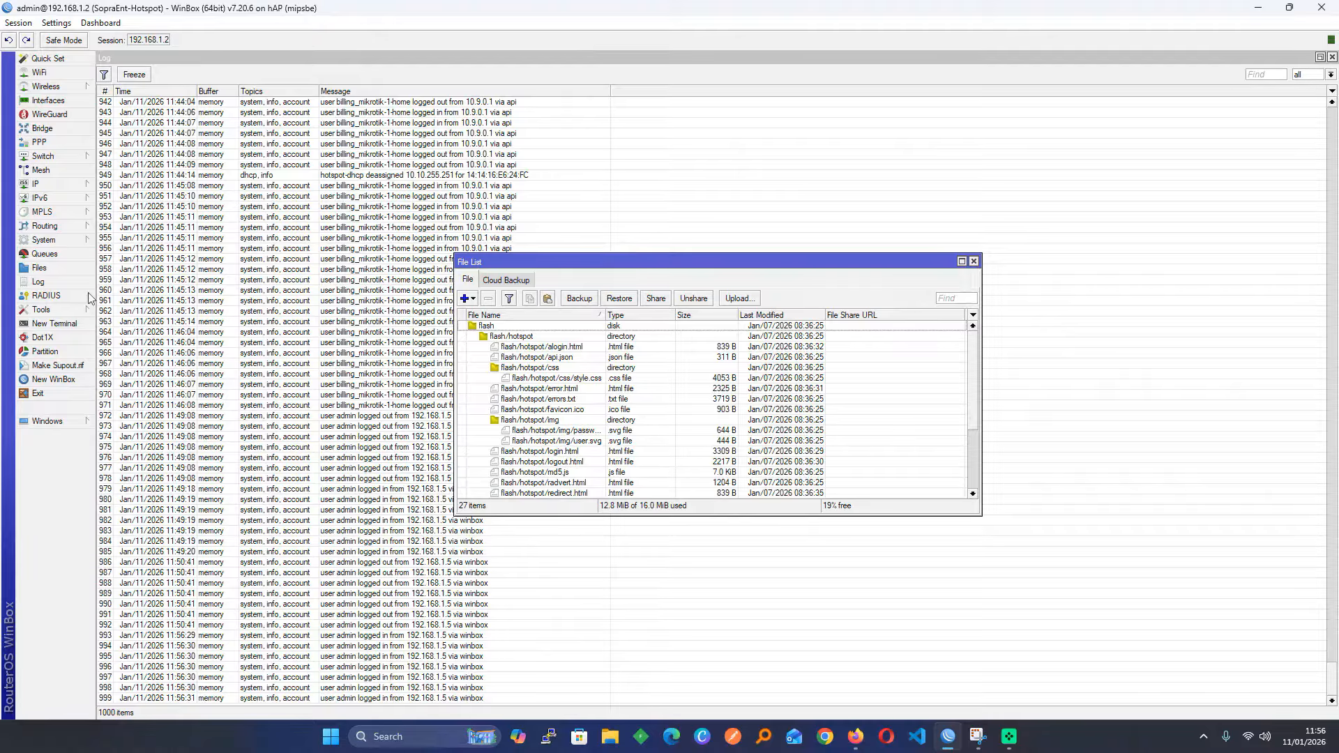
click(973, 261)
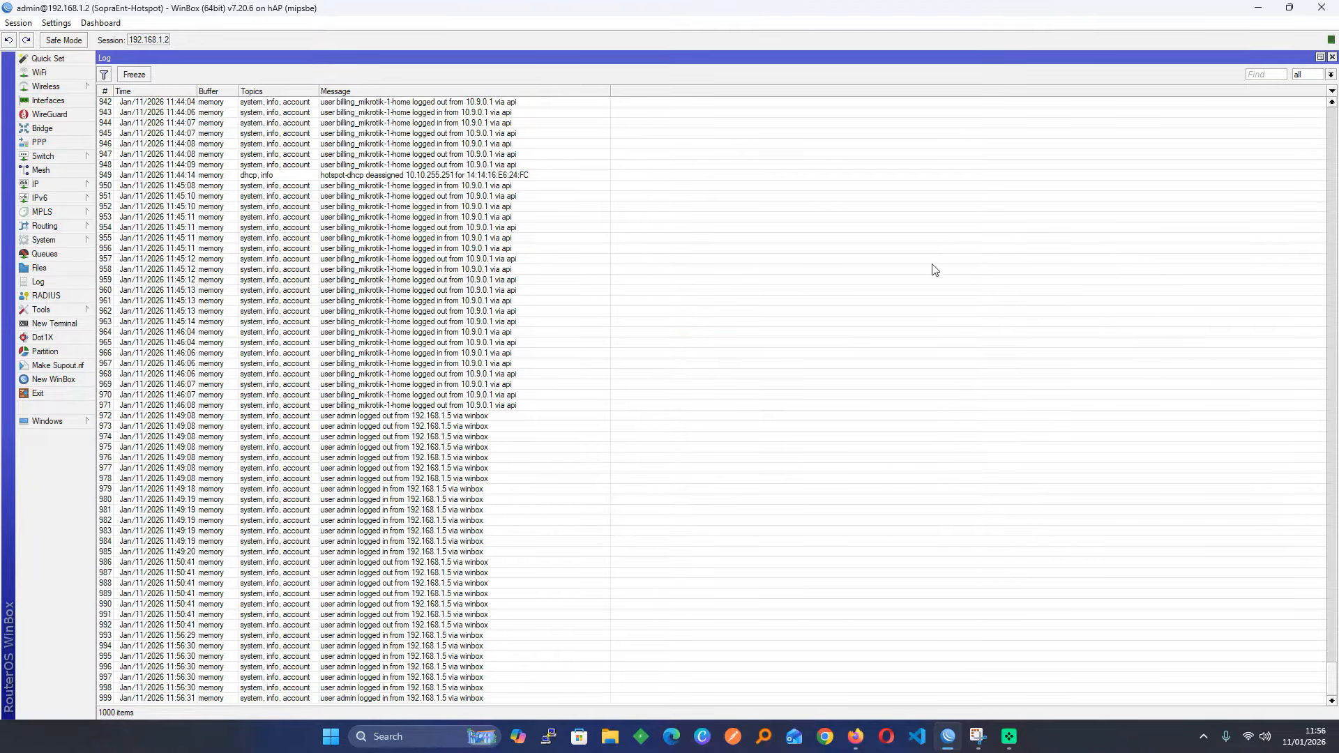
click(54, 323)
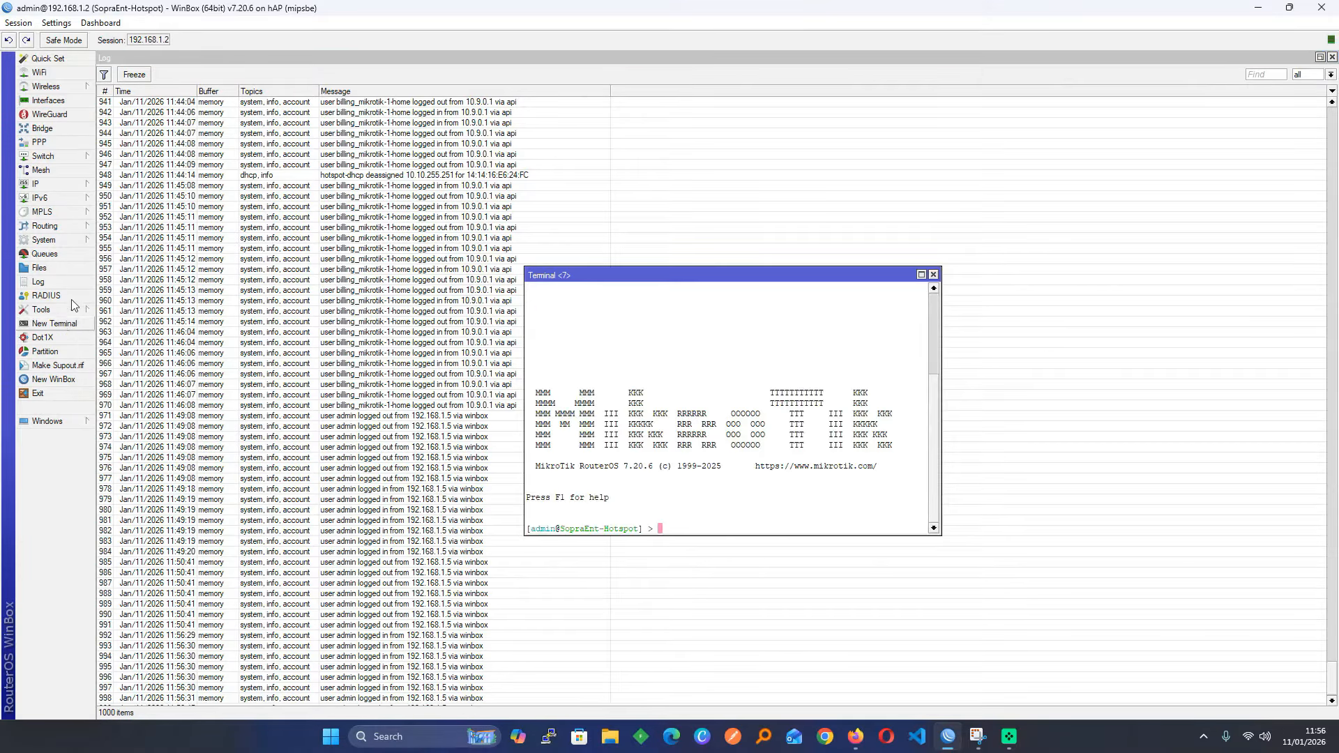
click(933, 275)
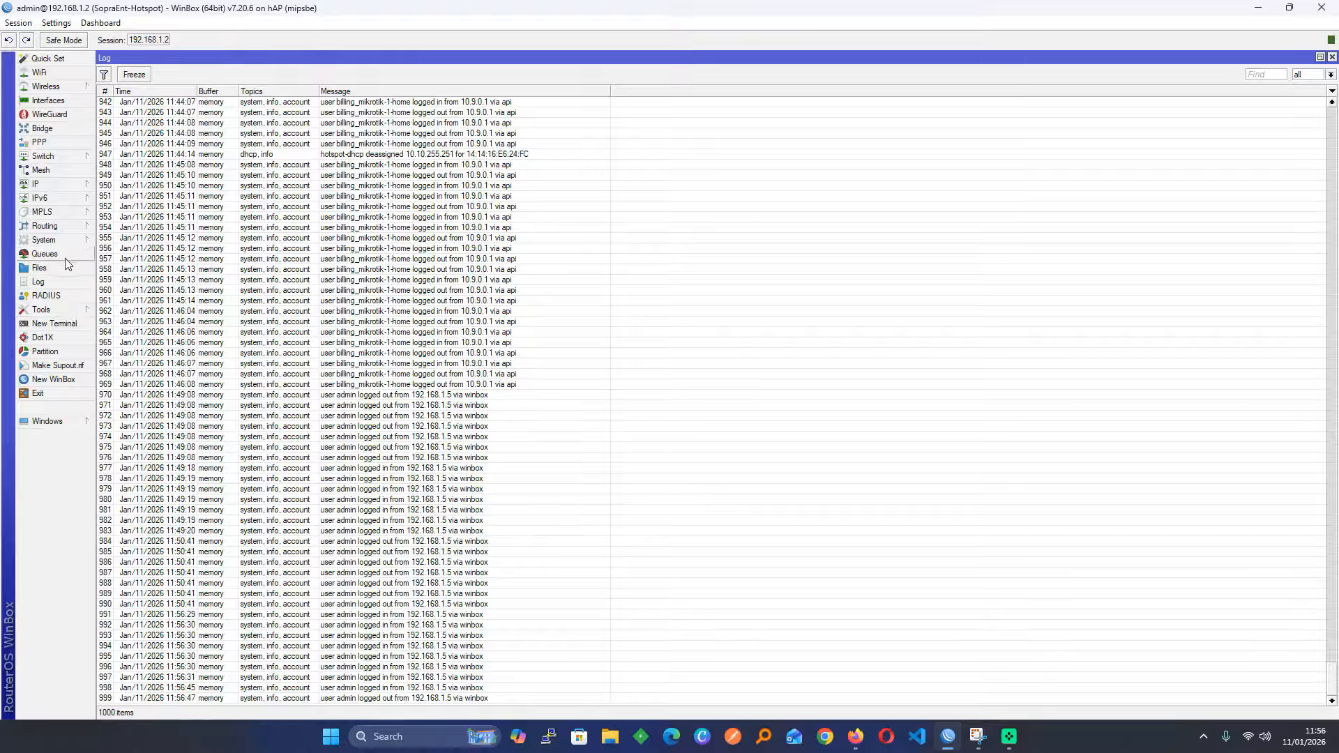
Reset the router configuration with No Default Configuration ticked and confirm the reboot
click(67, 239)
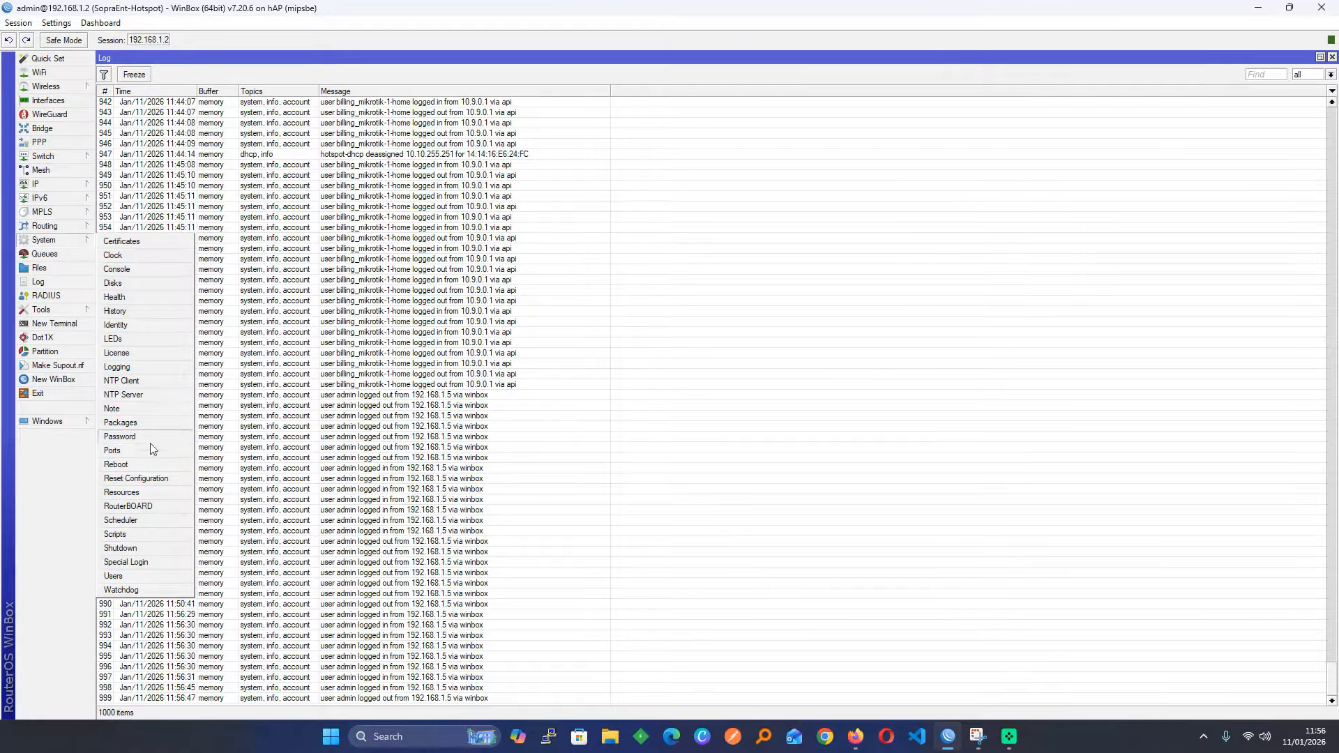
click(137, 479)
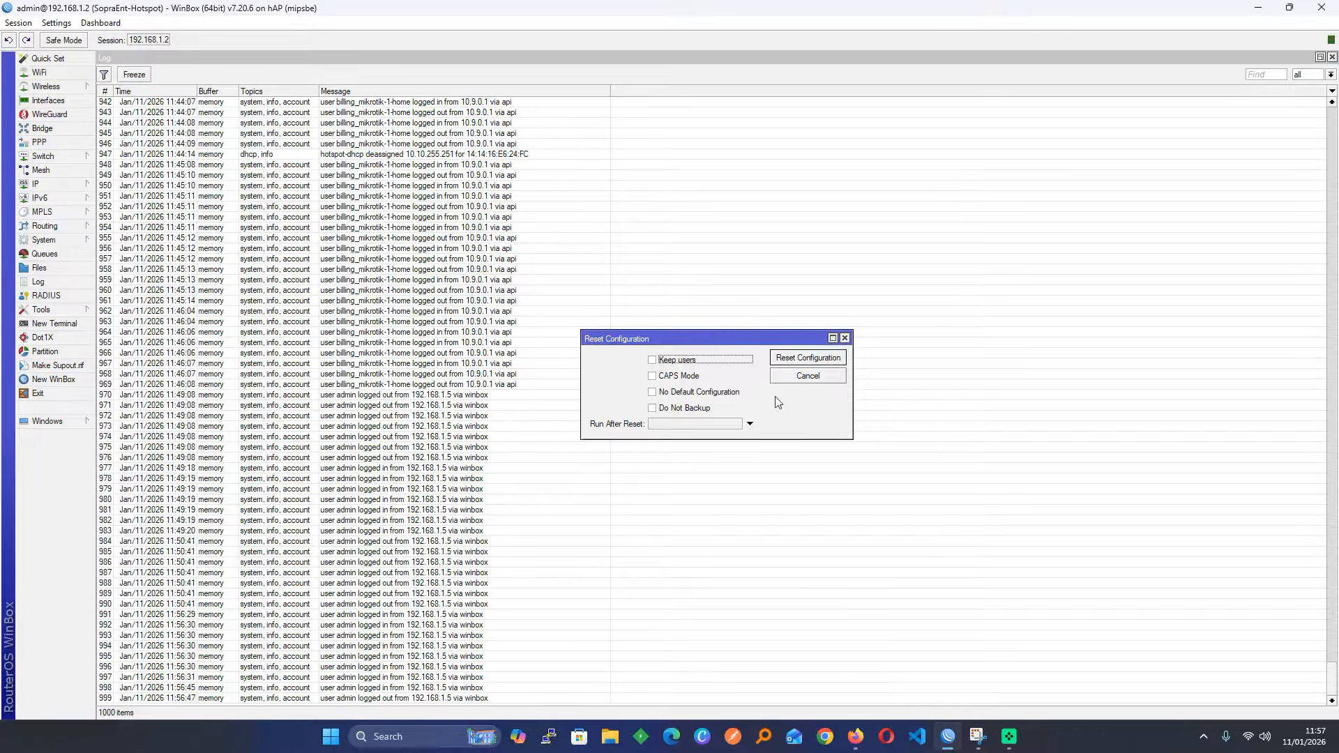
click(702, 394)
click(702, 395)
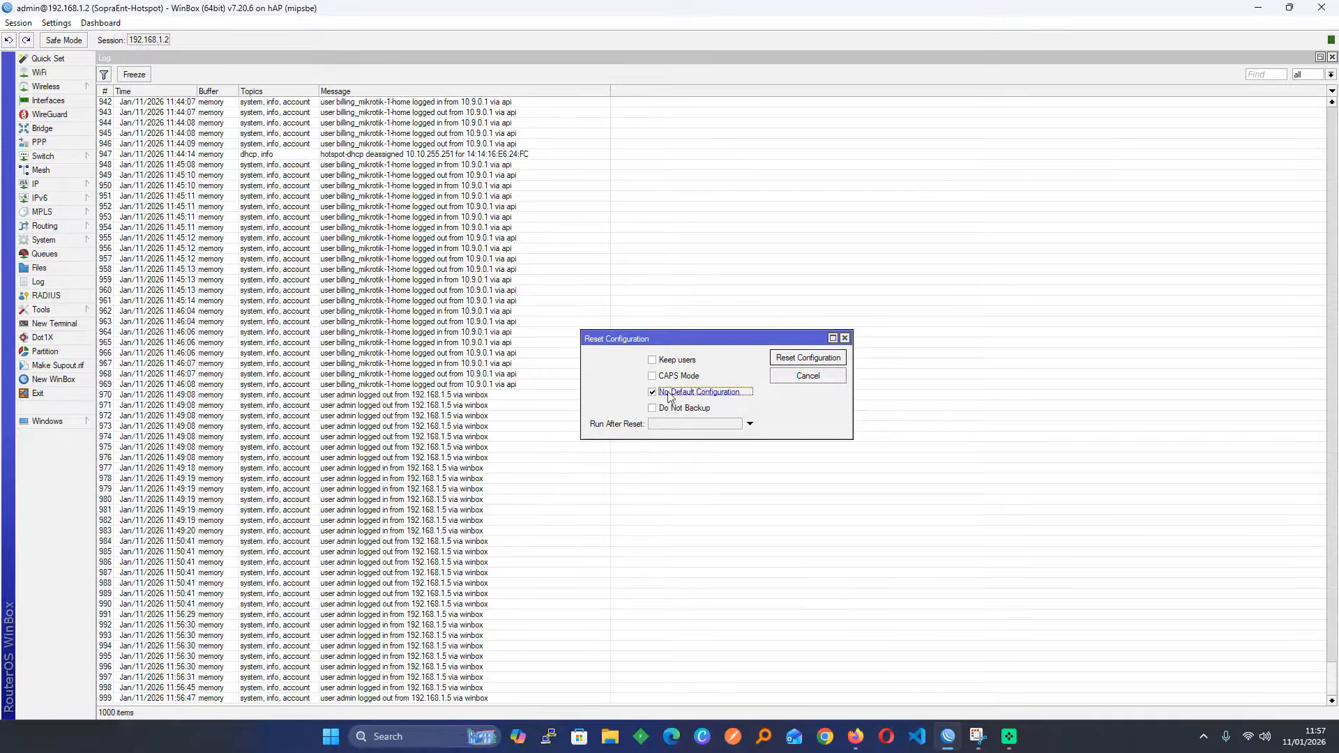
click(800, 359)
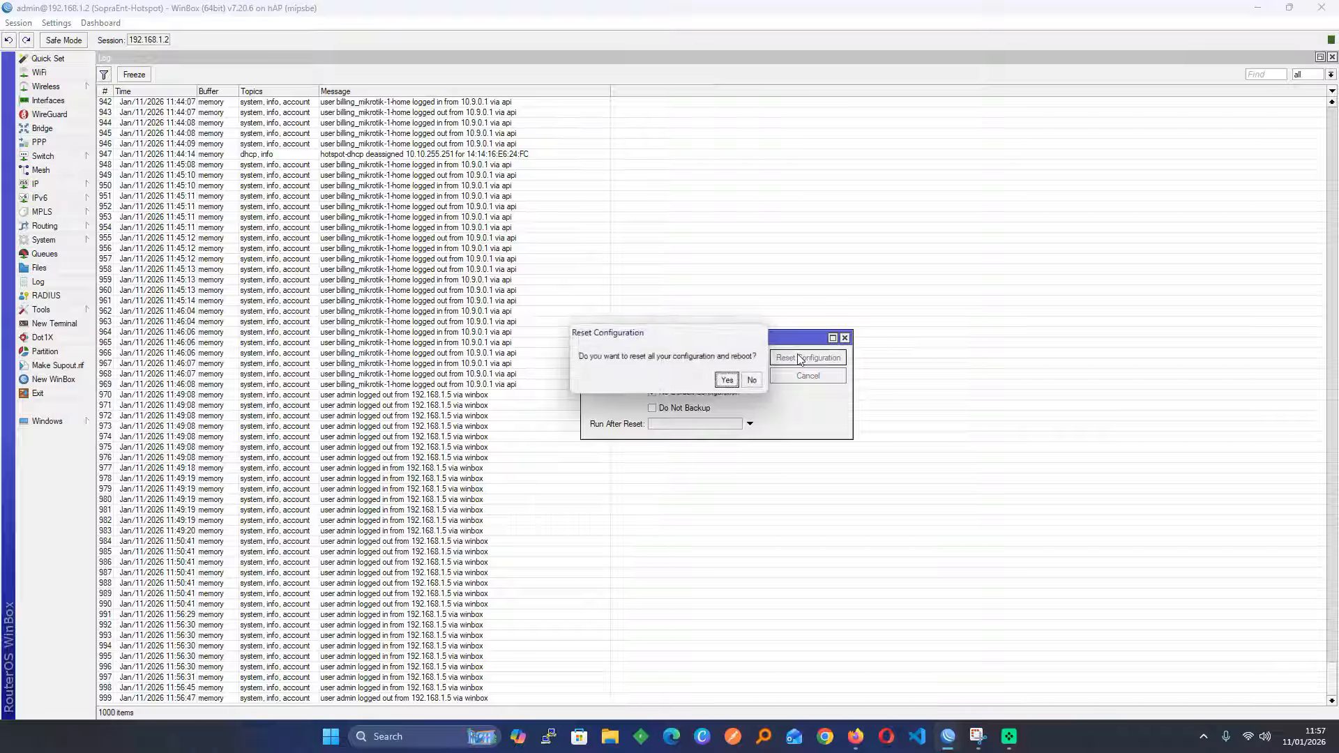
click(727, 381)
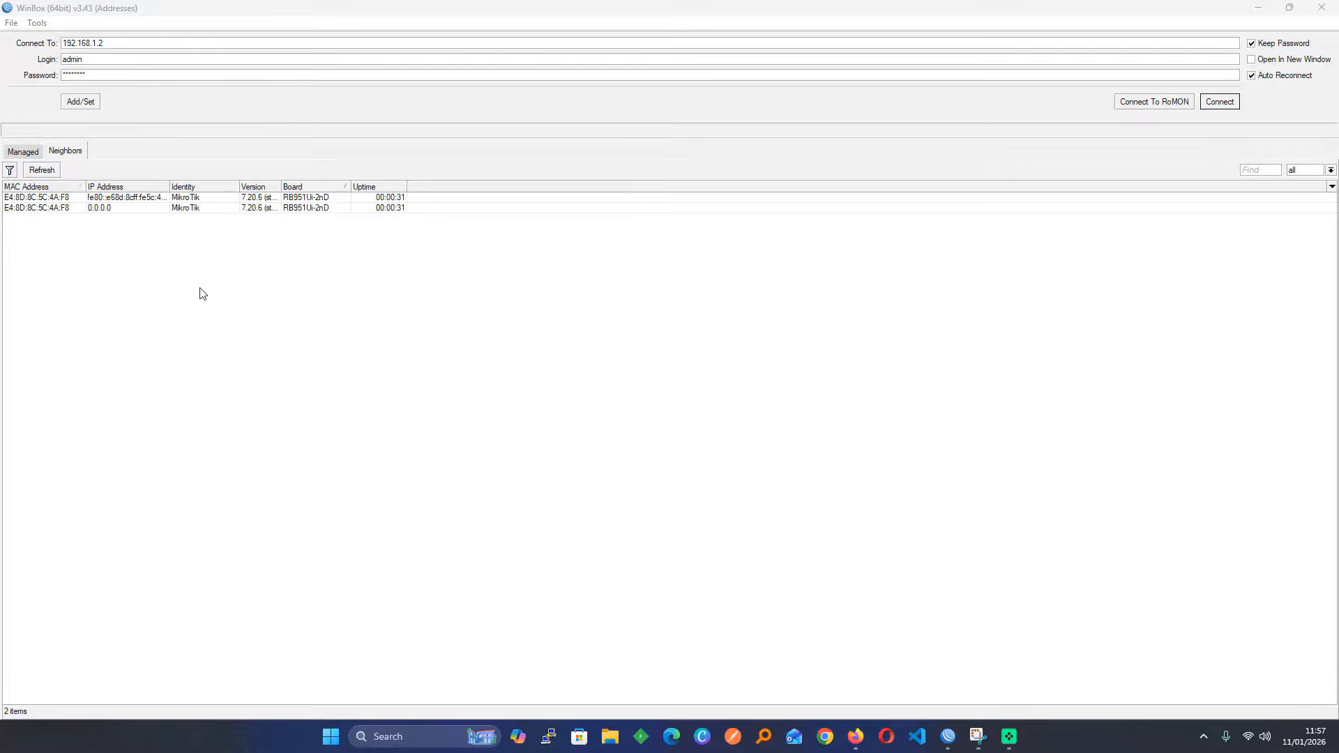
Log into the reset router by MAC address with a blank password and set a new admin password
click(98, 209)
key(Tab)
key(BackSpace)
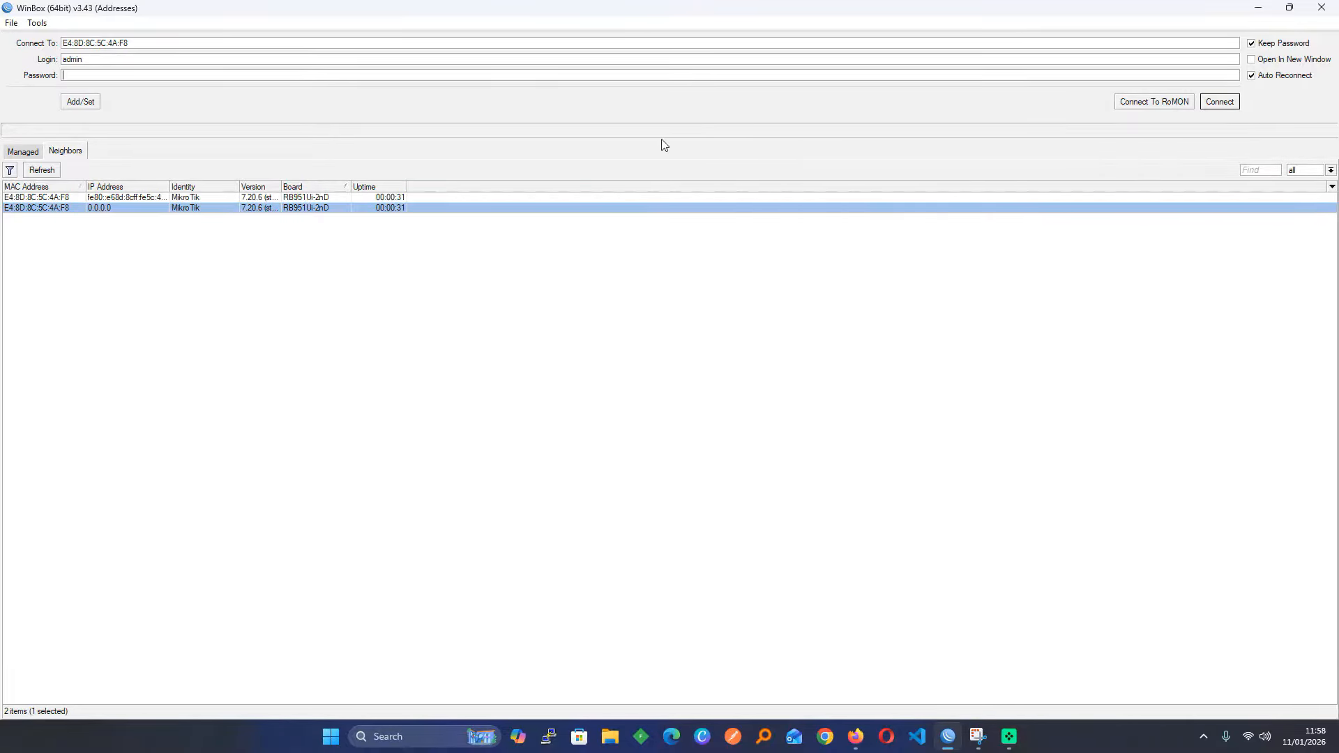
key(Return)
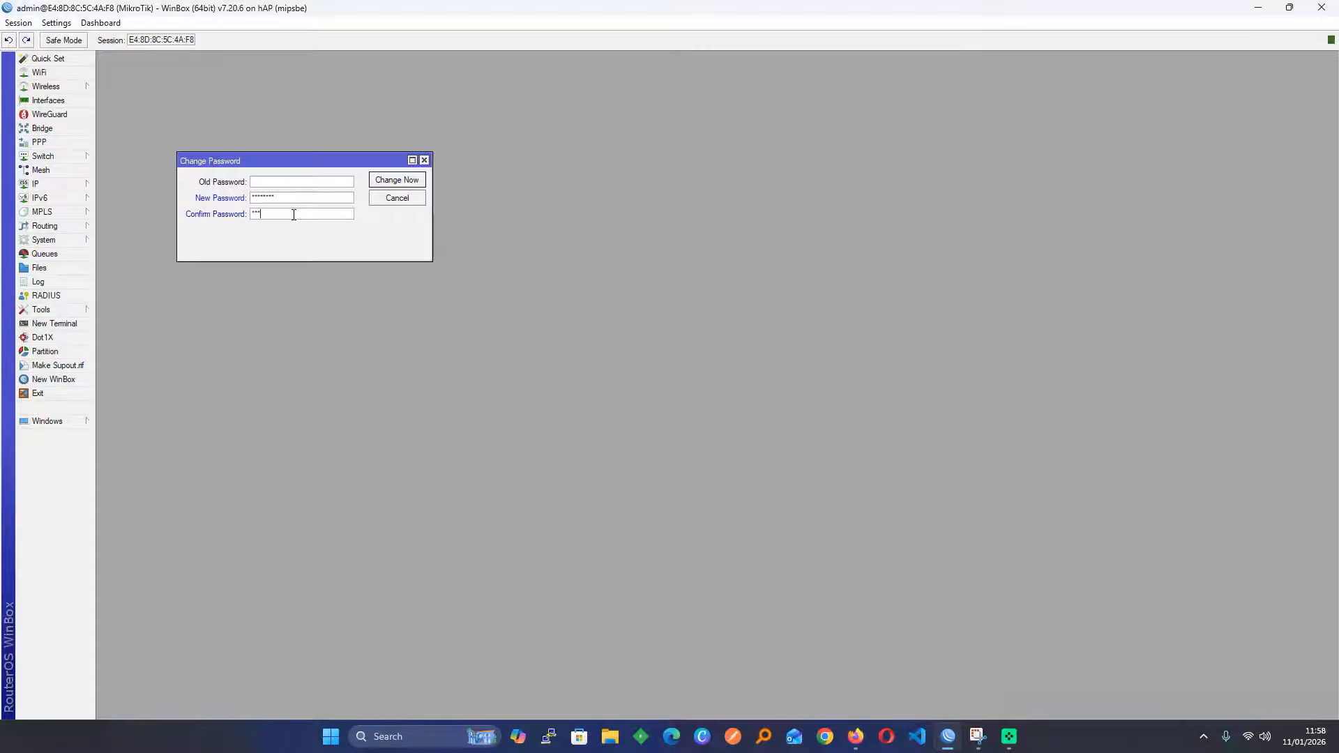
text(***)
click(377, 183)
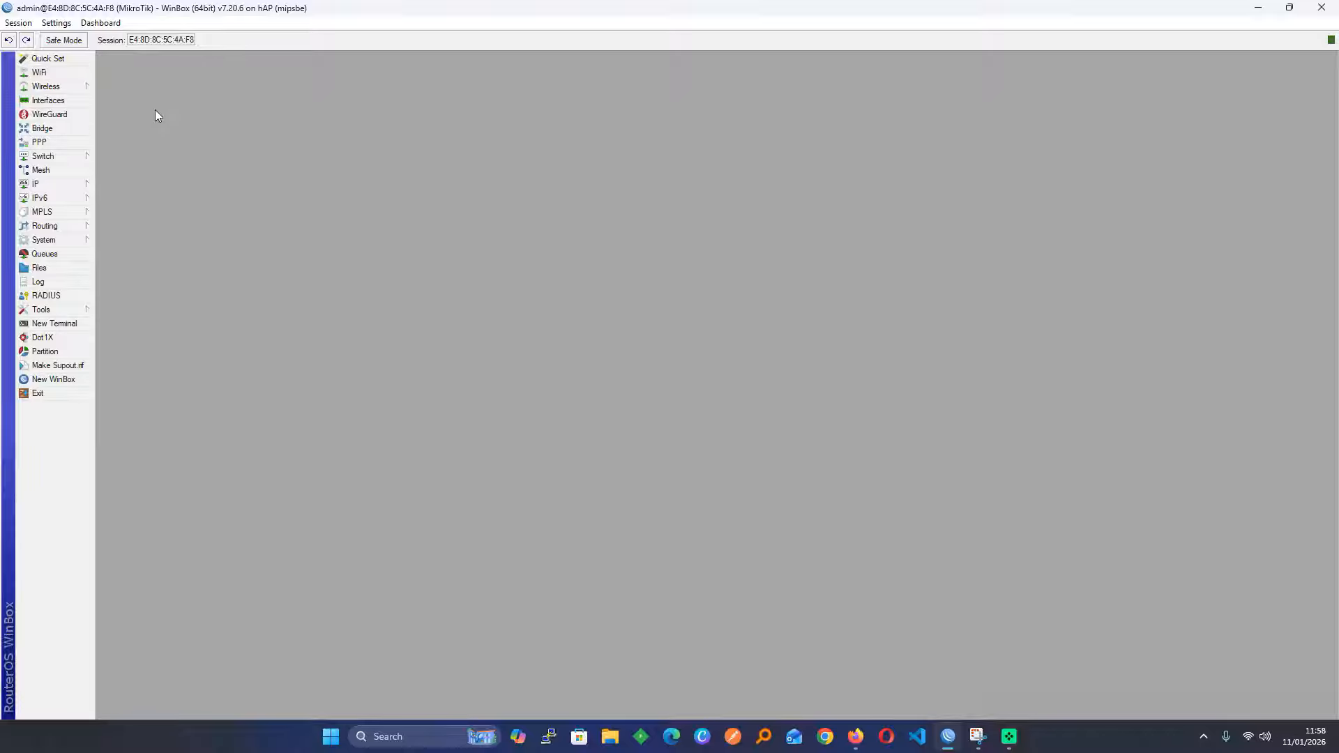
Run an update check from Quick Set, keeping the stable channel, then close the windows
click(61, 63)
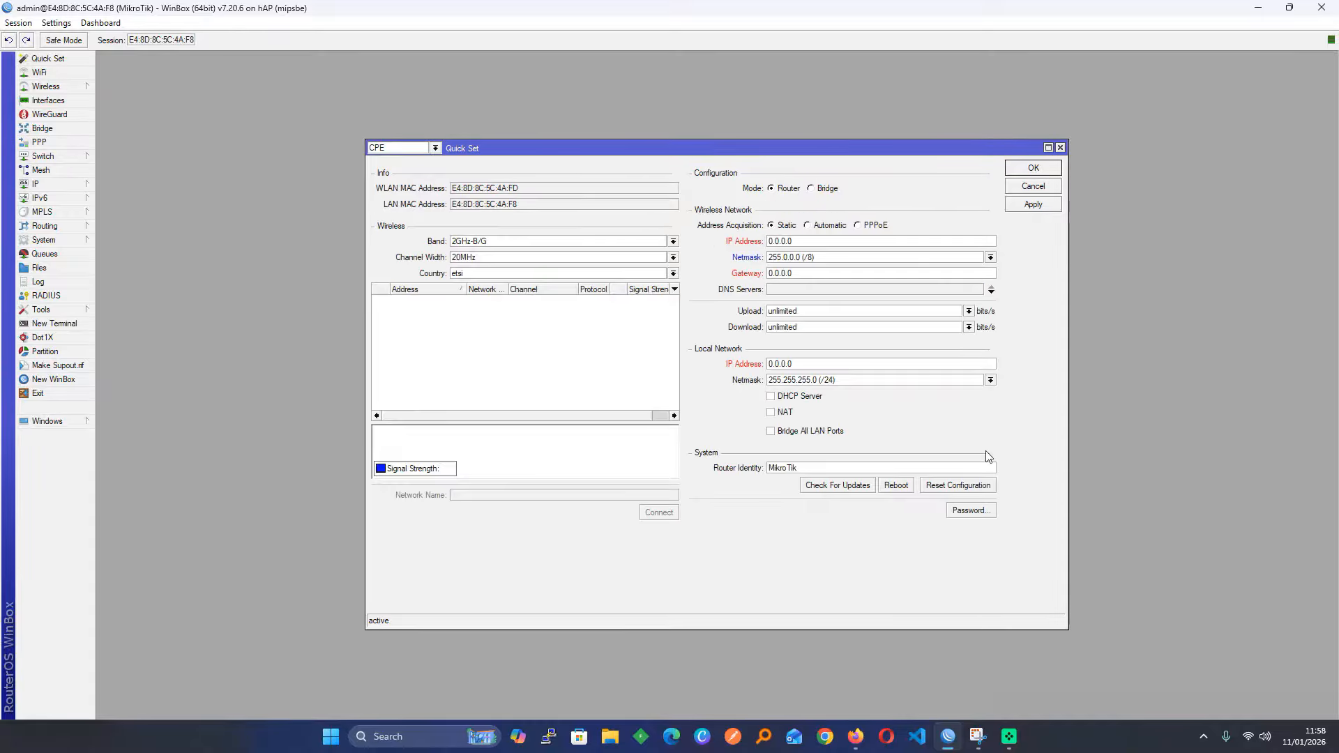
click(835, 489)
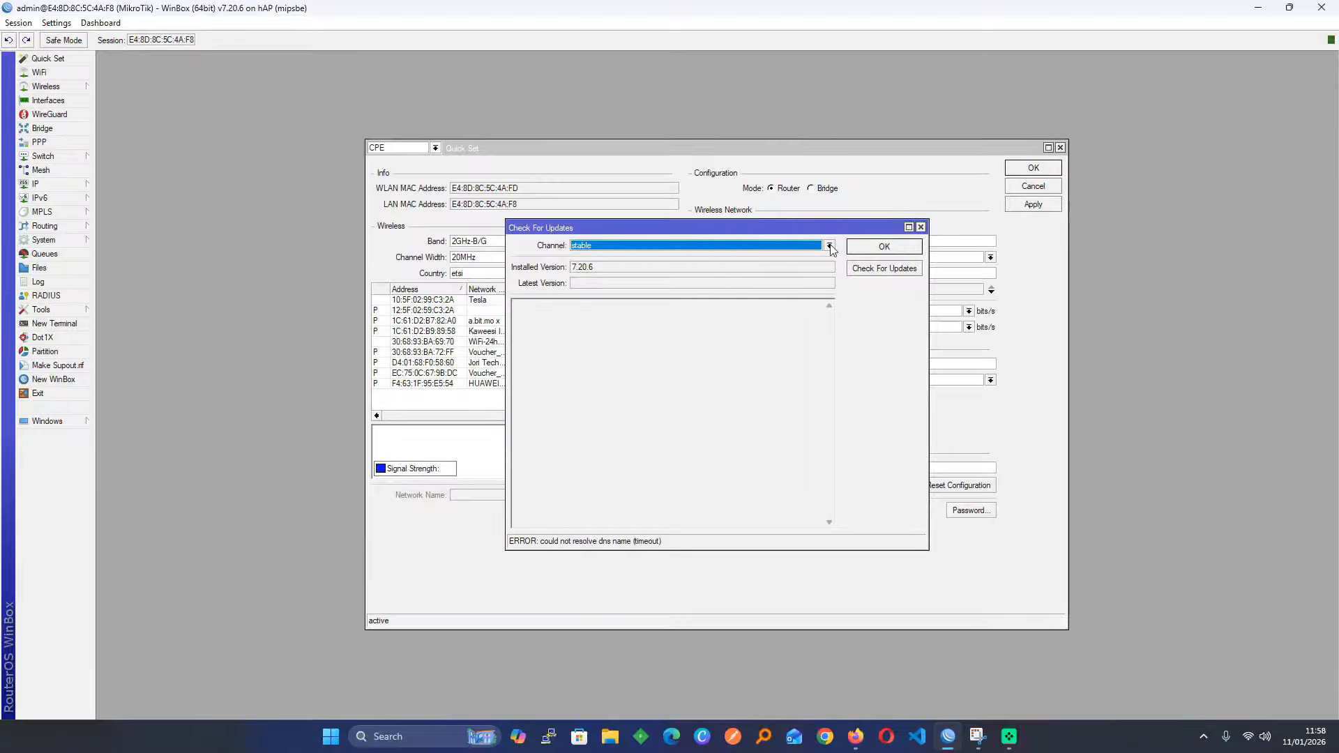
click(829, 246)
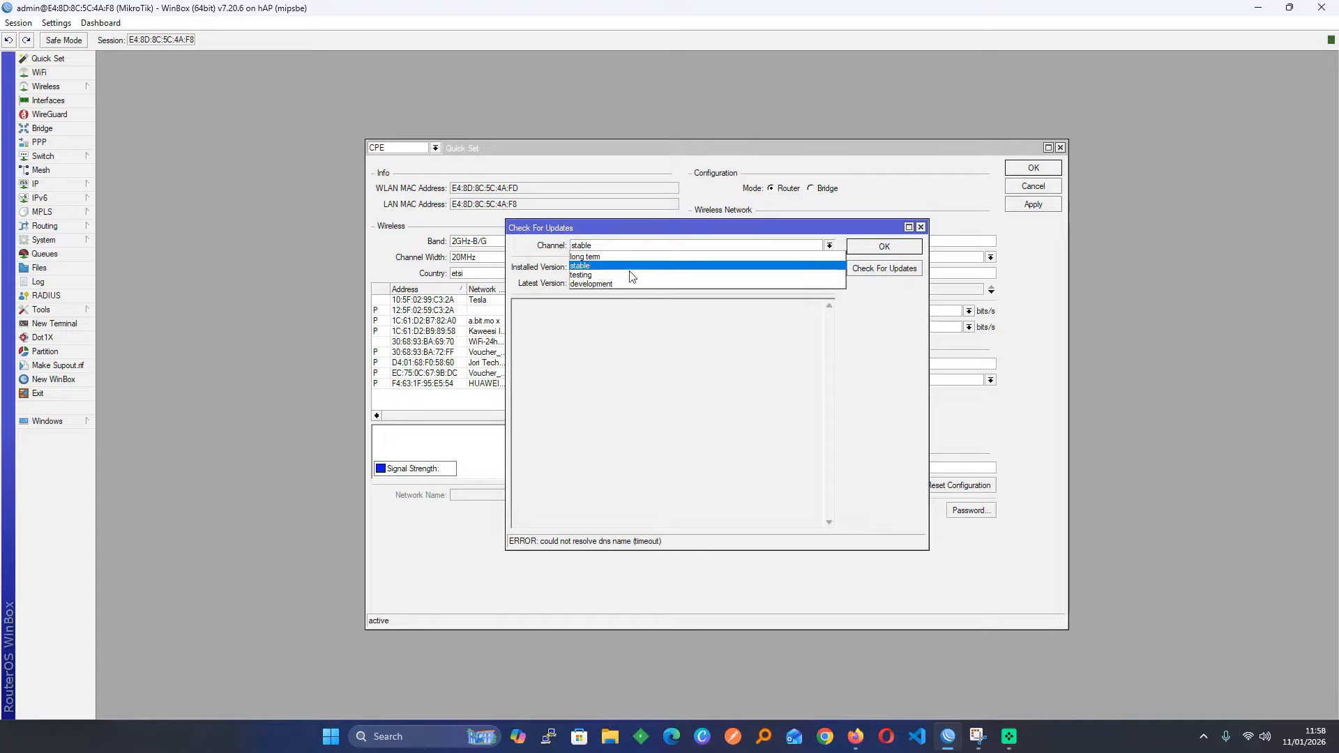
click(785, 345)
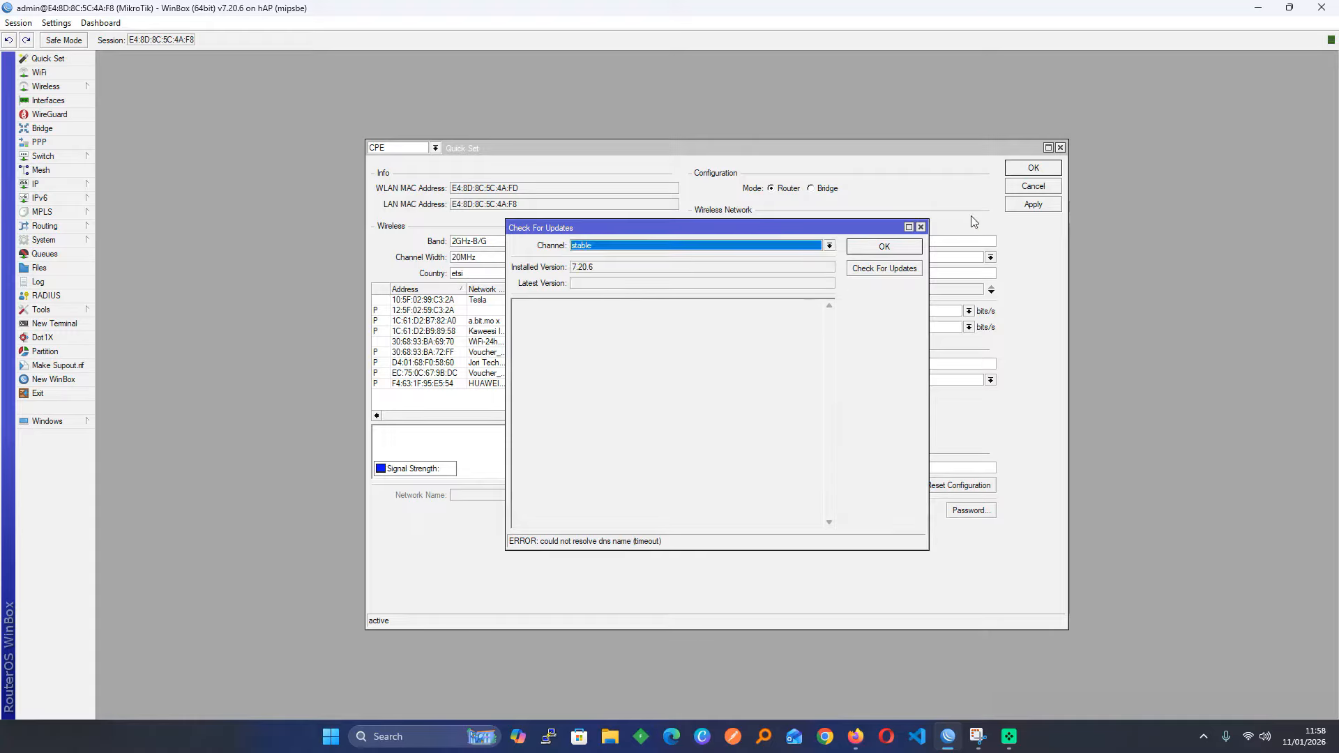
click(921, 227)
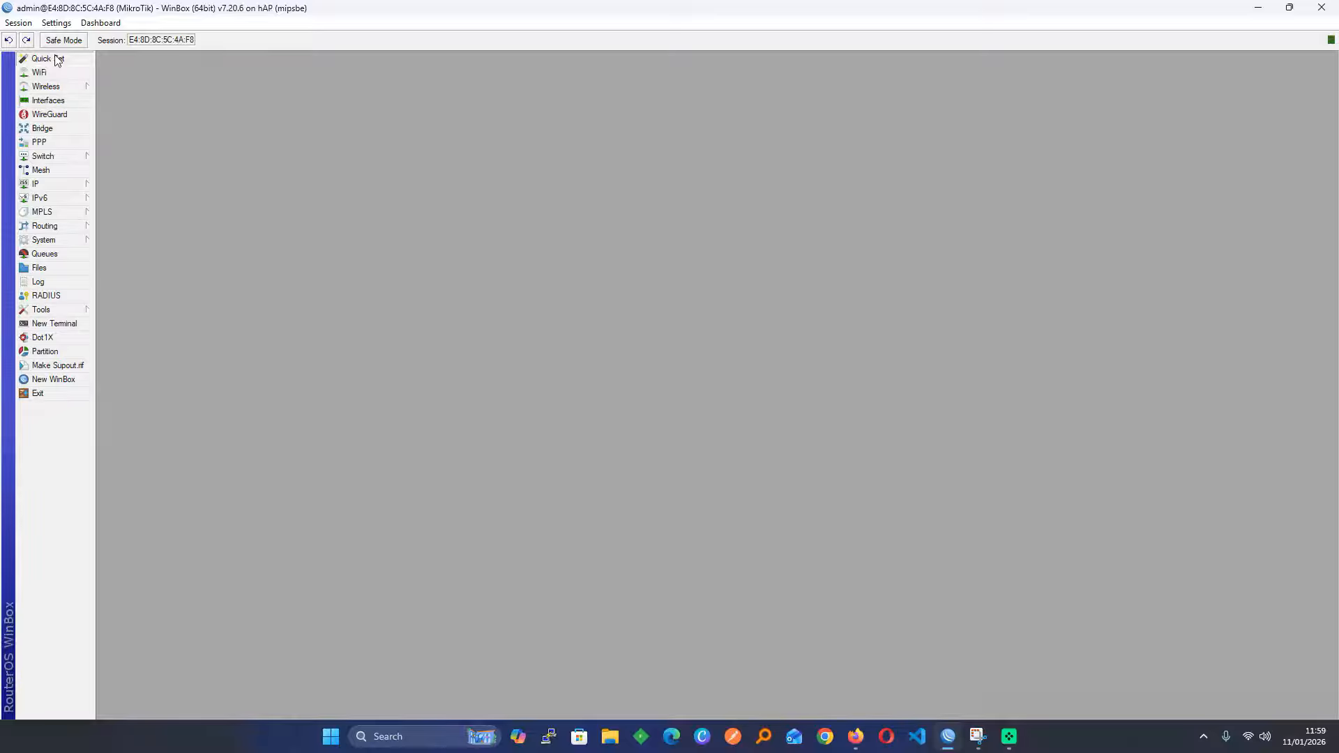
Repeat the update check on the stable channel, dismiss it, and close Quick Set
click(48, 58)
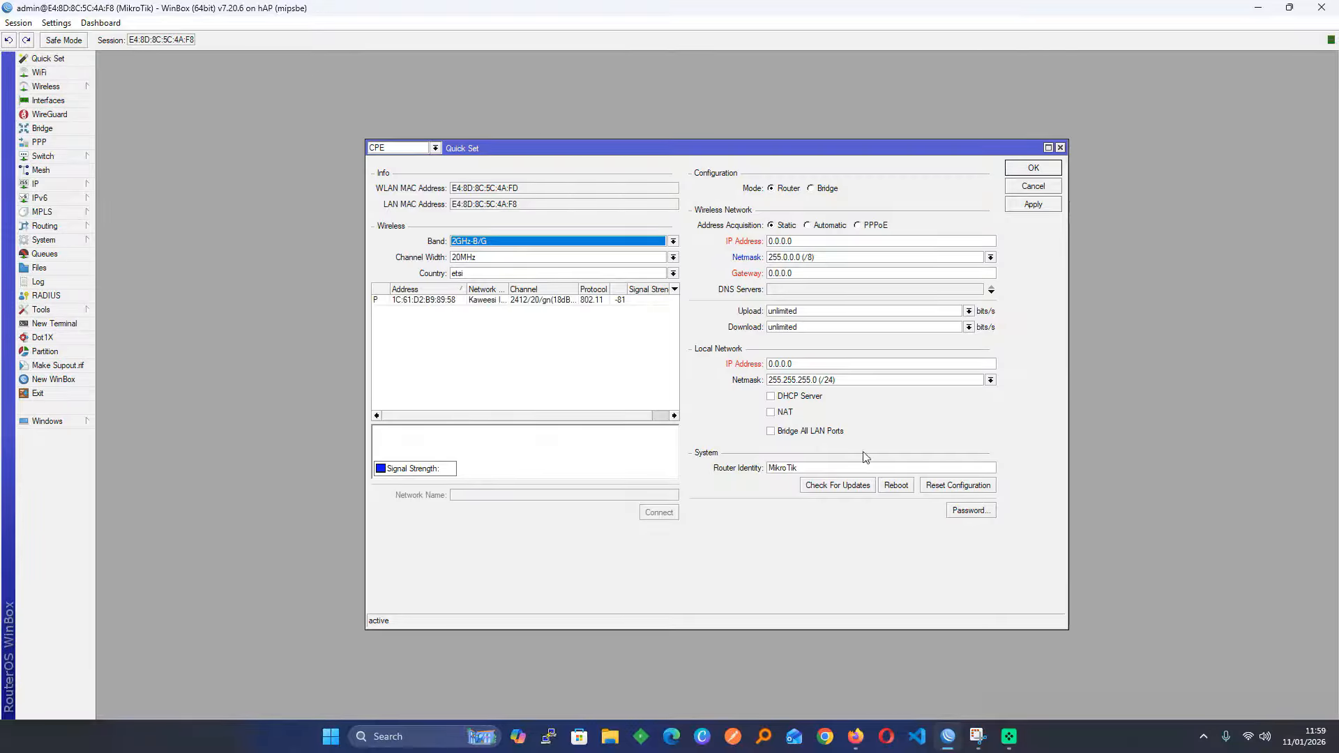
click(840, 486)
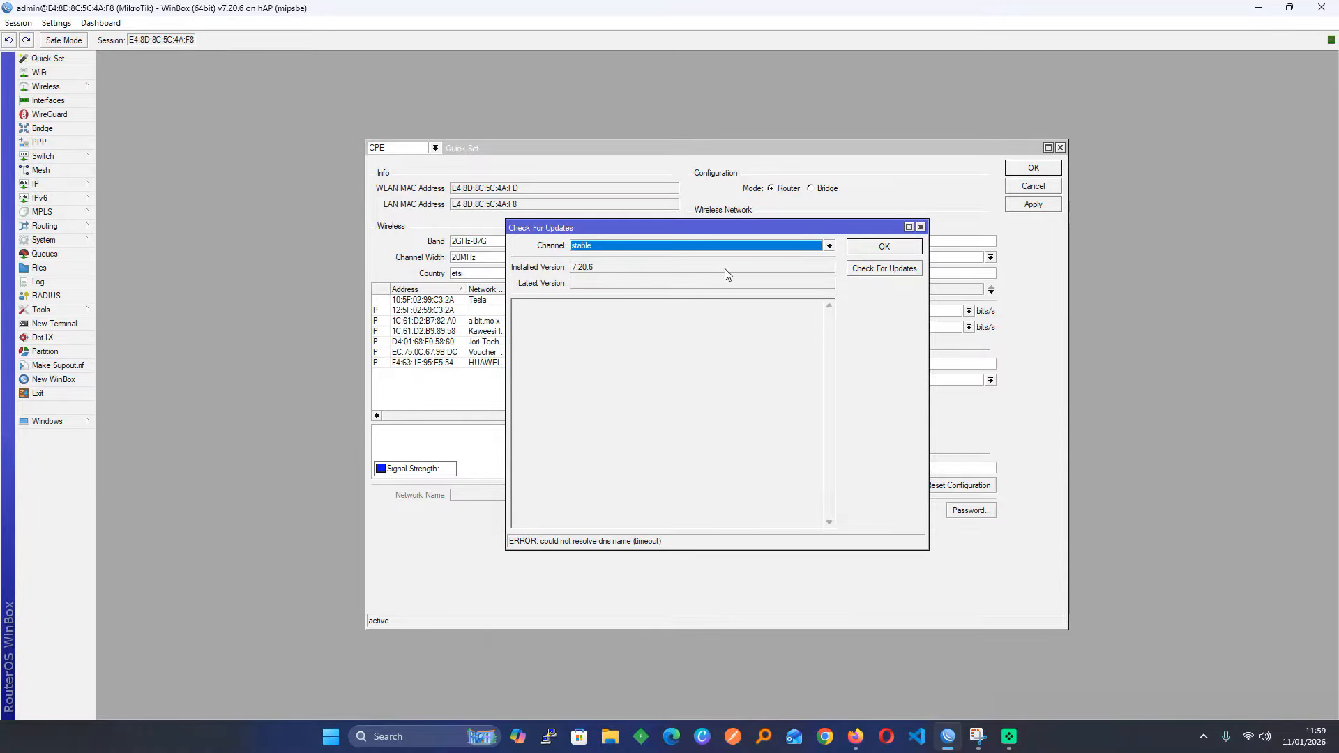
click(829, 245)
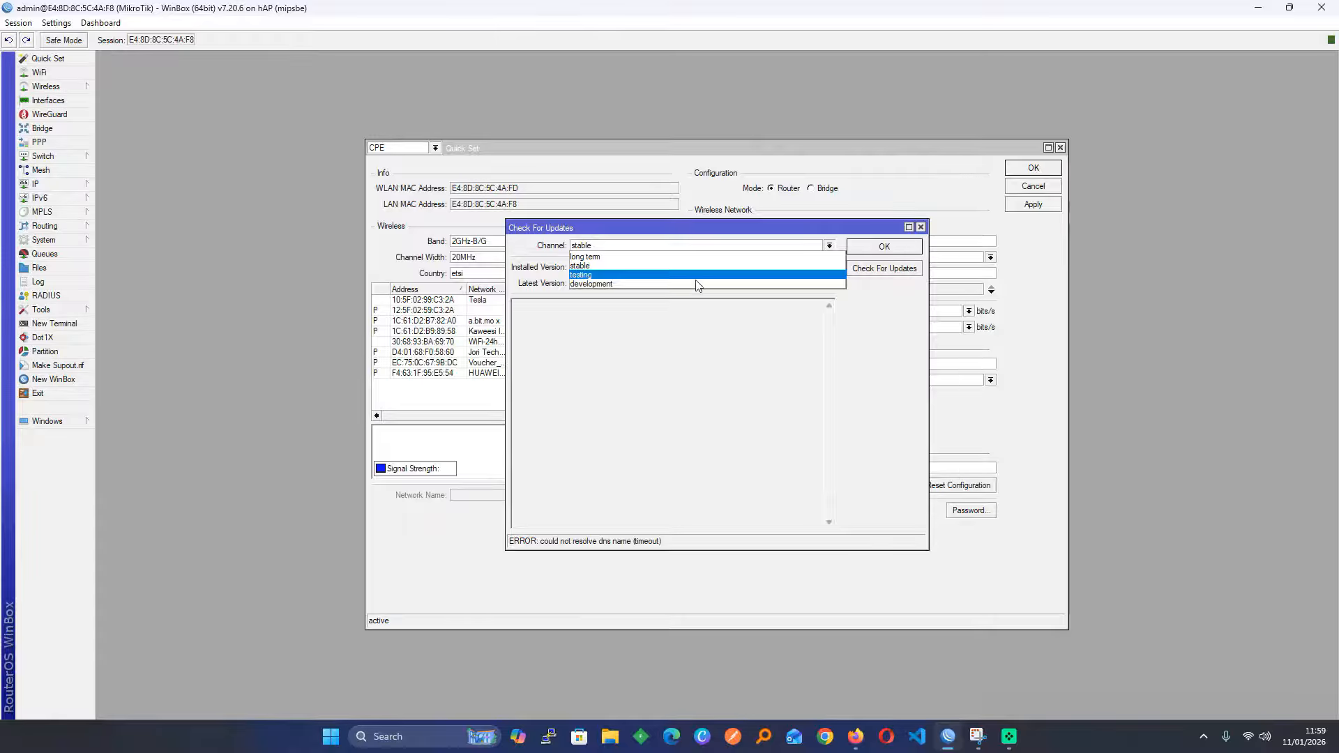
click(719, 332)
click(884, 247)
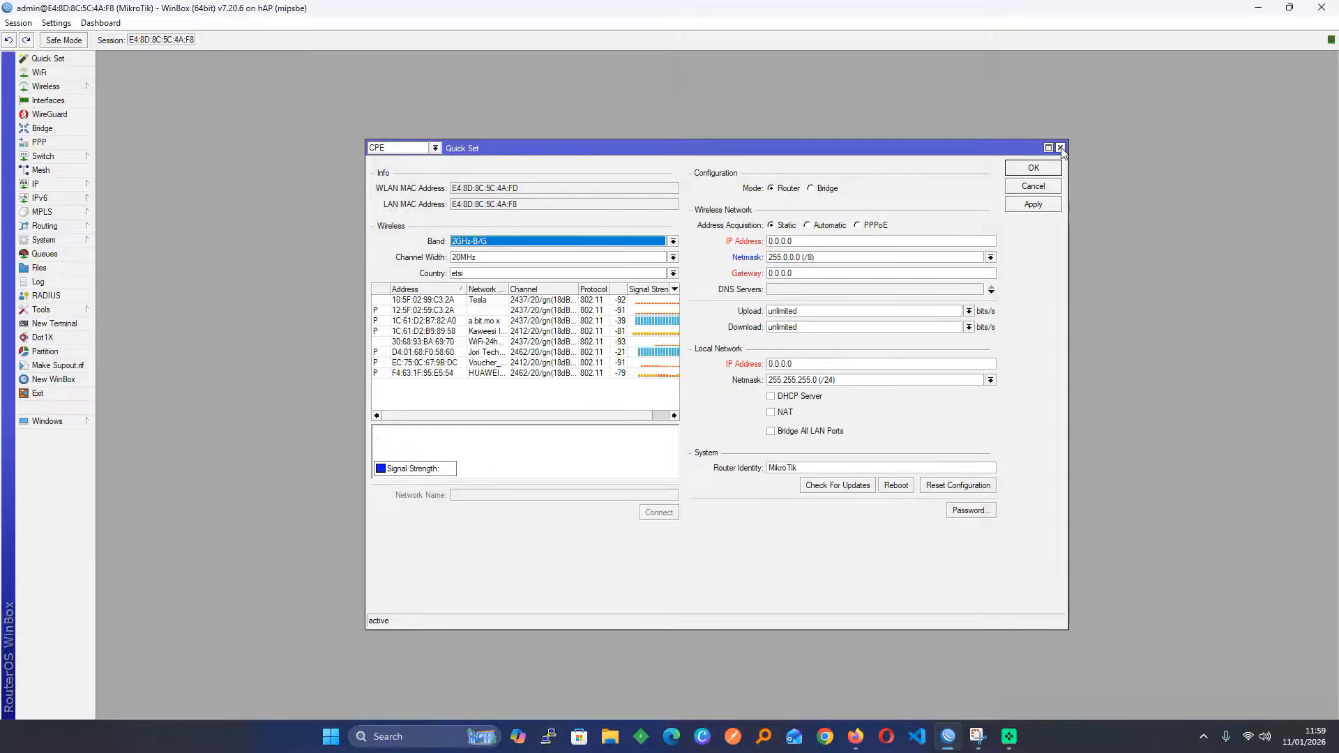
click(1060, 148)
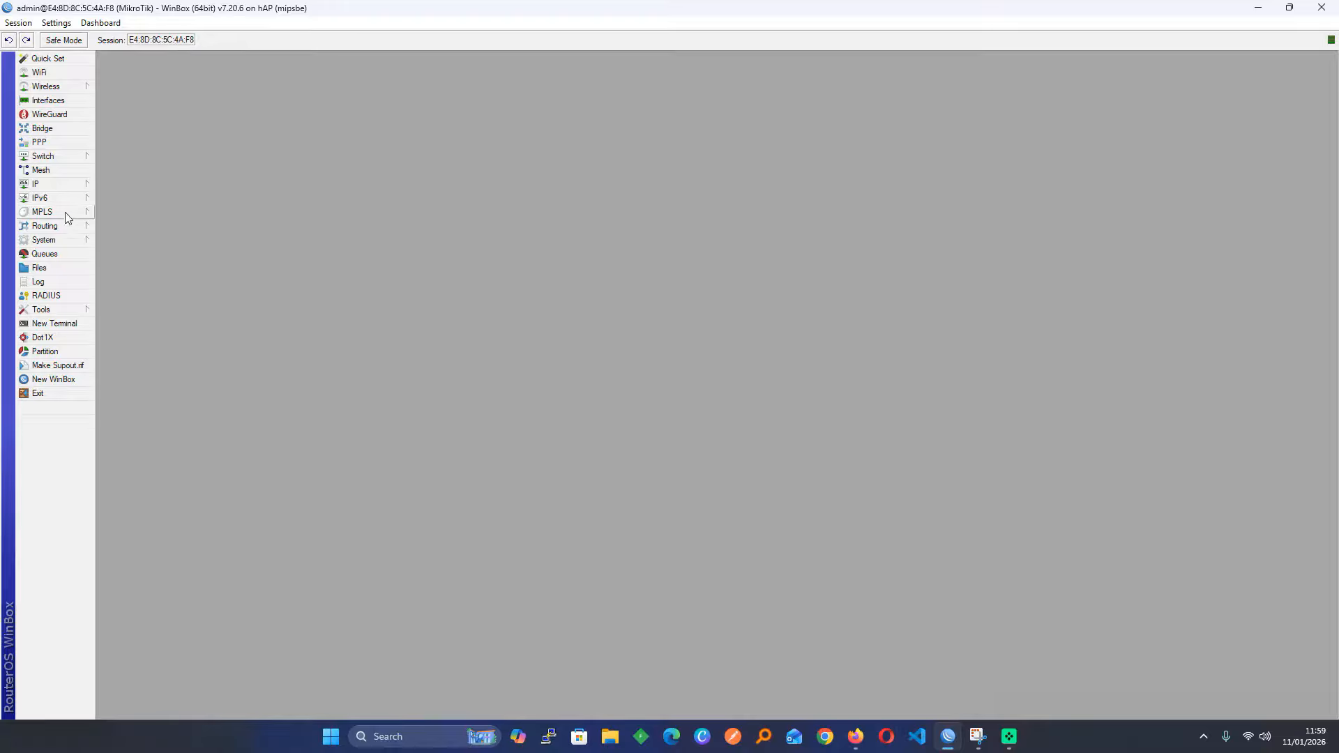
Add a DHCP client on interface ether1 under IP > DHCP Client and save it
click(63, 183)
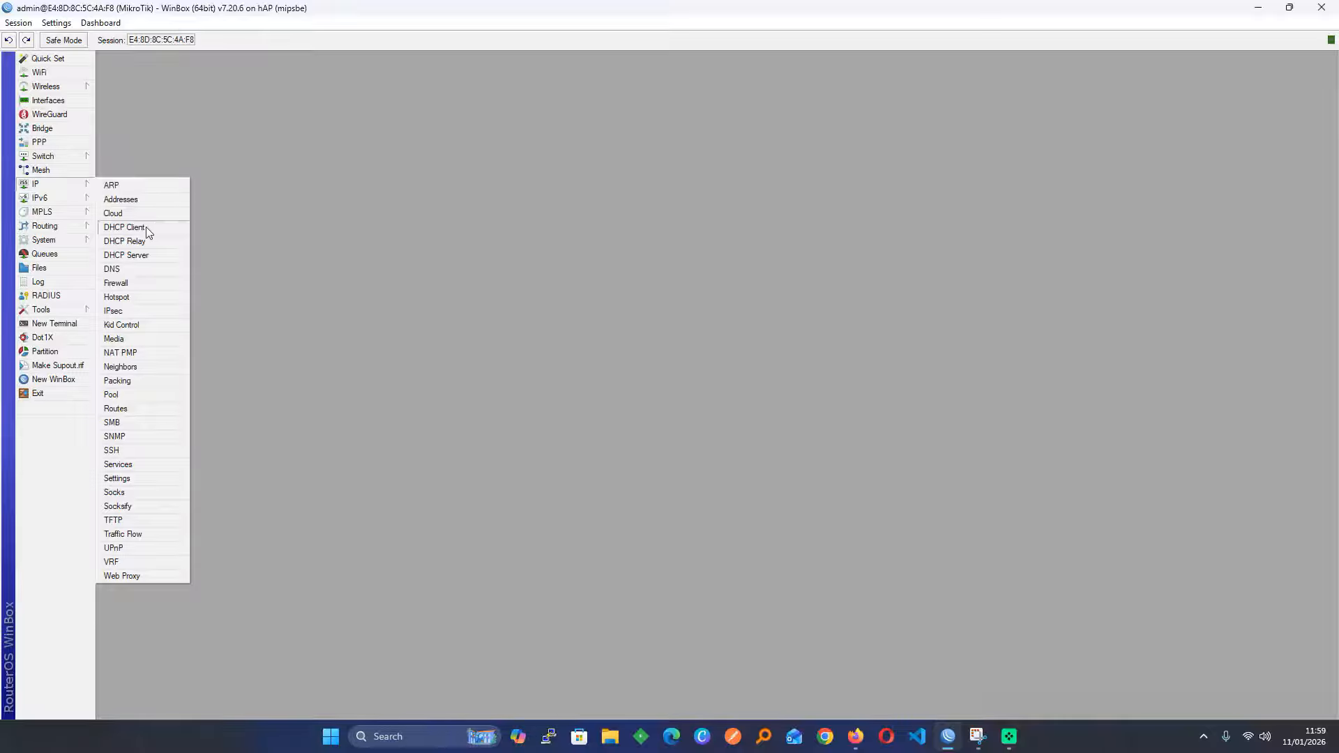
click(125, 228)
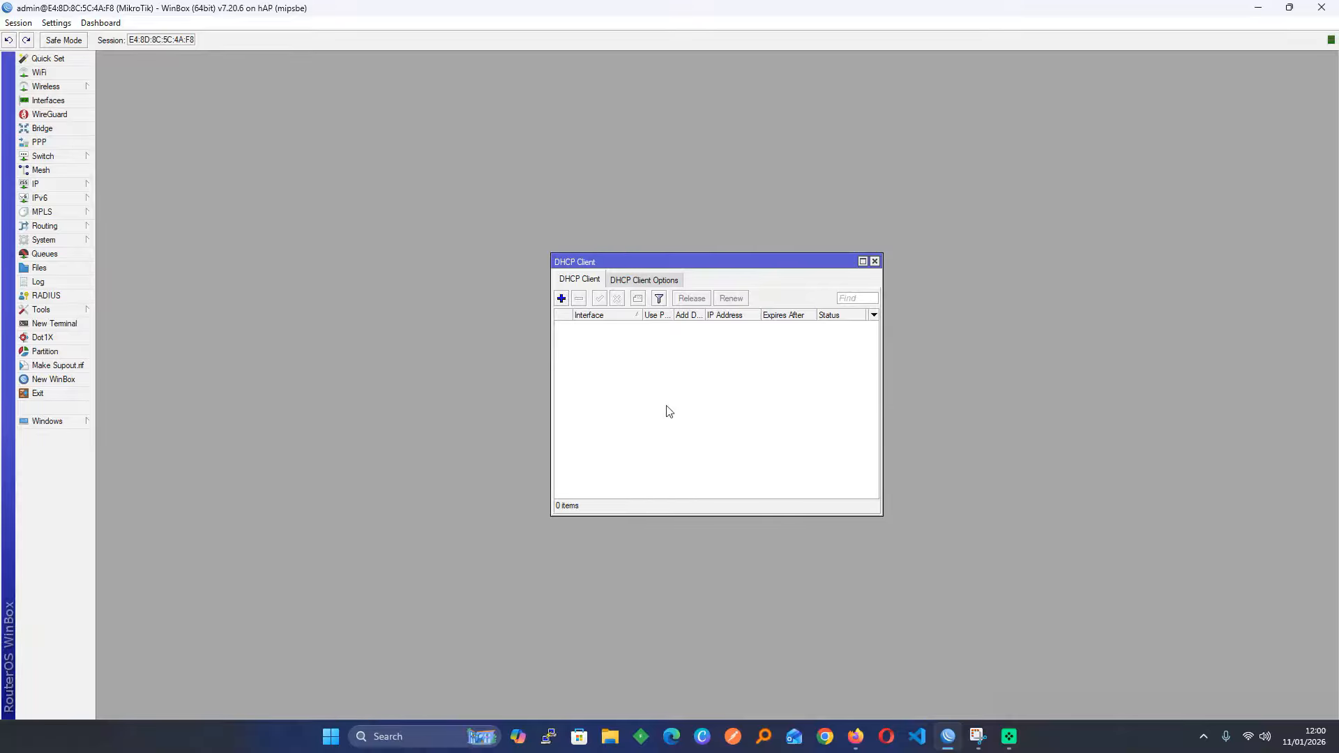
click(562, 298)
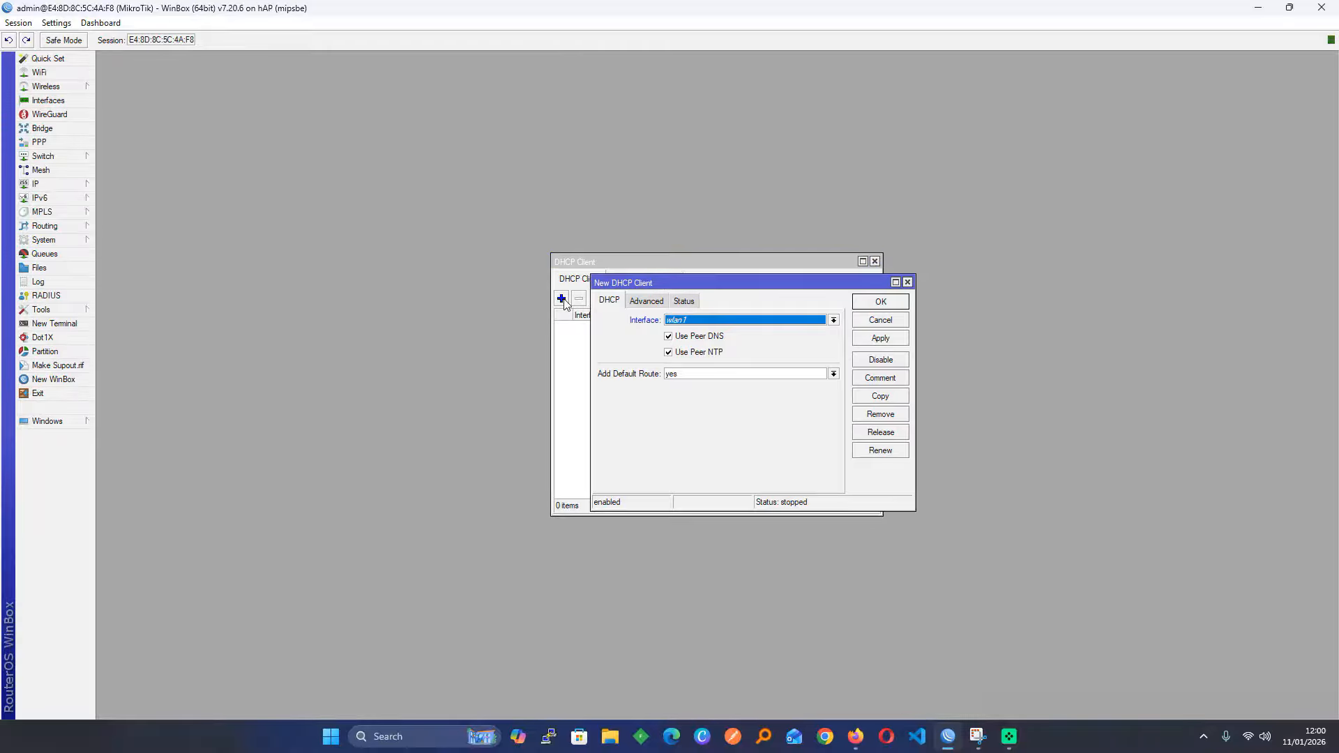
click(833, 319)
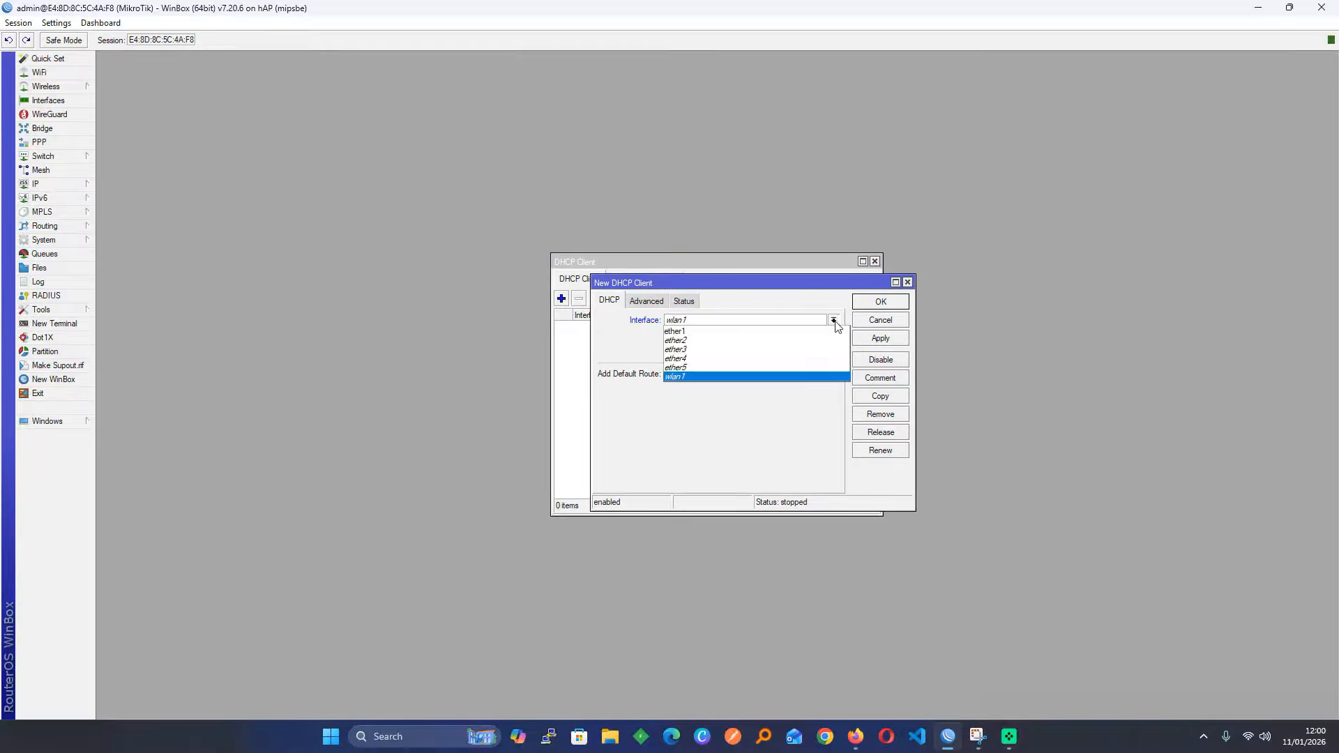
click(753, 331)
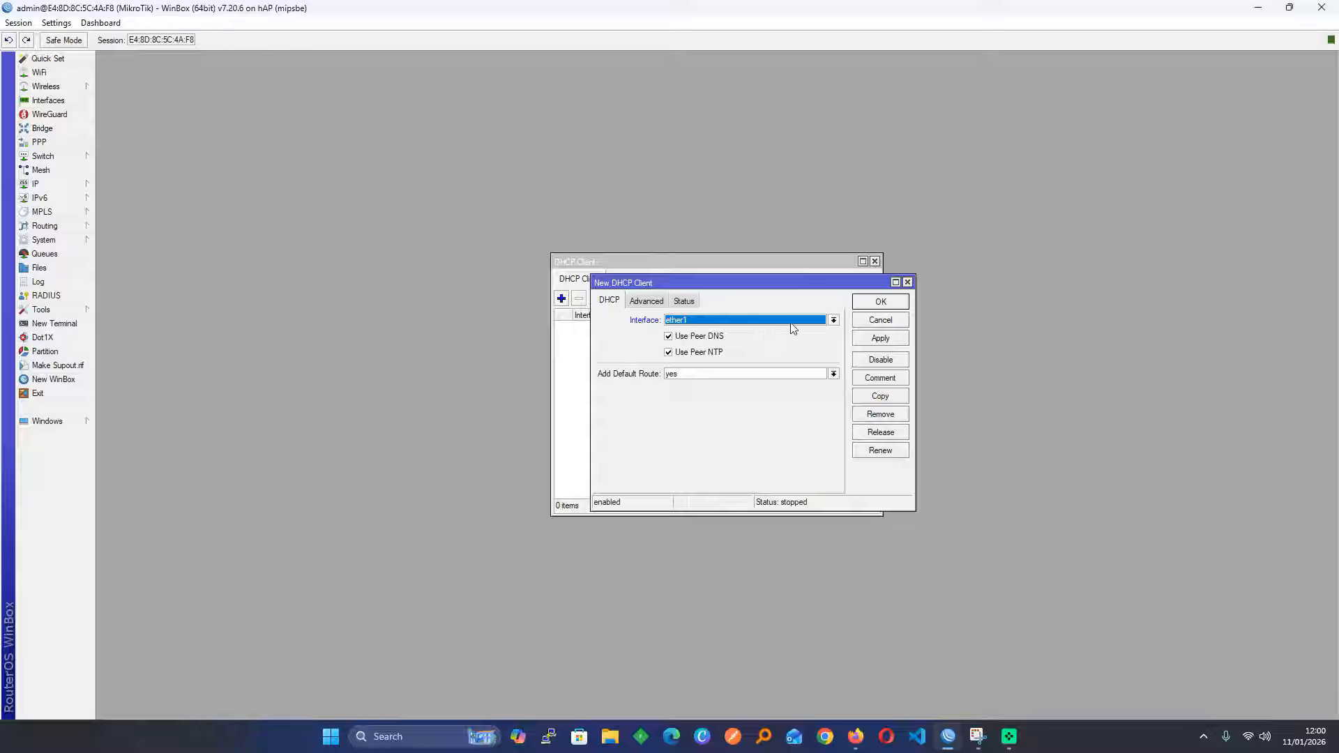
click(880, 338)
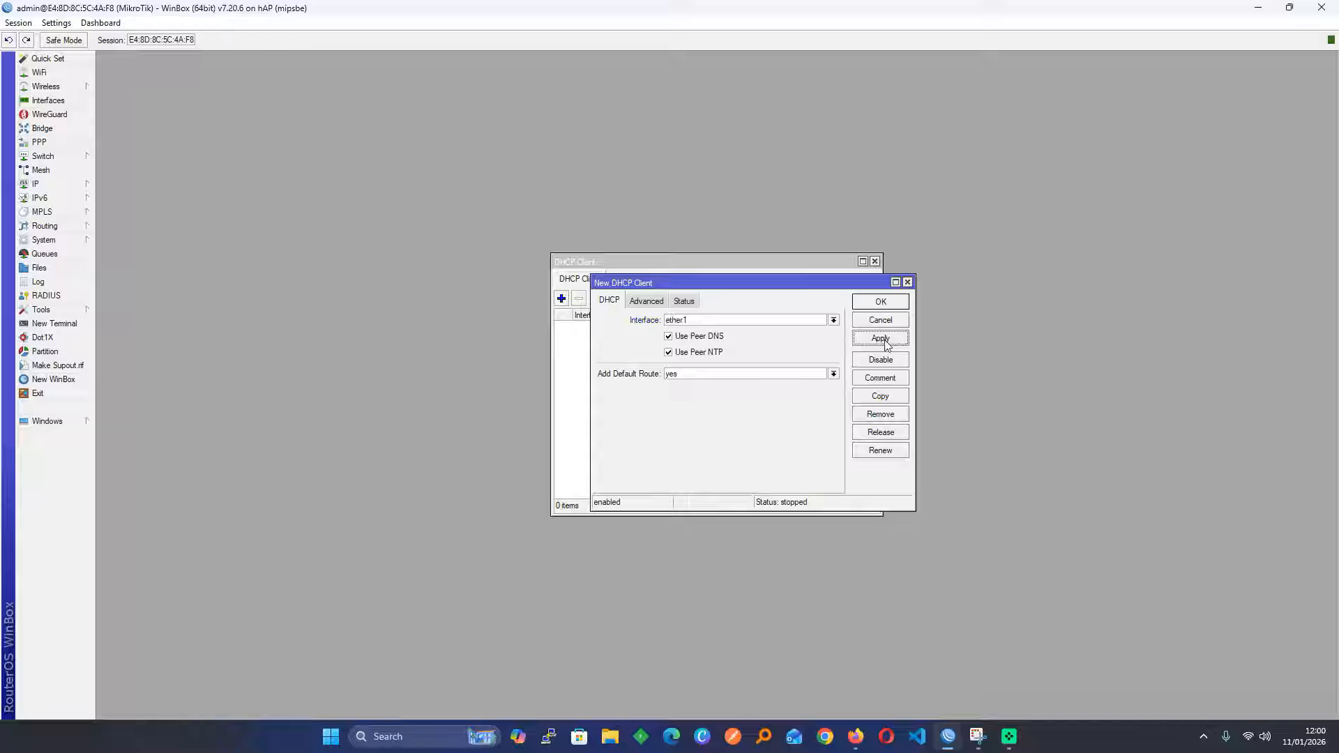
click(880, 301)
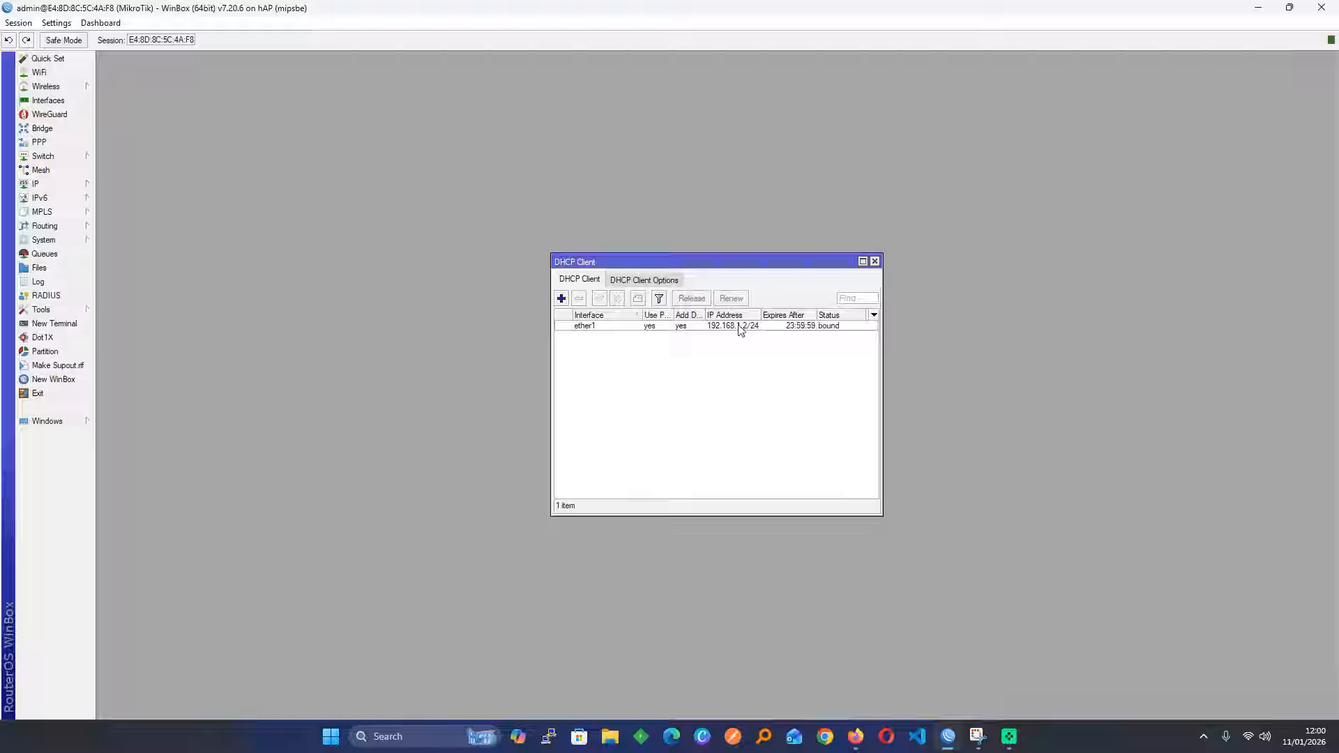
Cancel a second, unneeded DHCP client and close the DHCP Client list
mouse_move(740, 330)
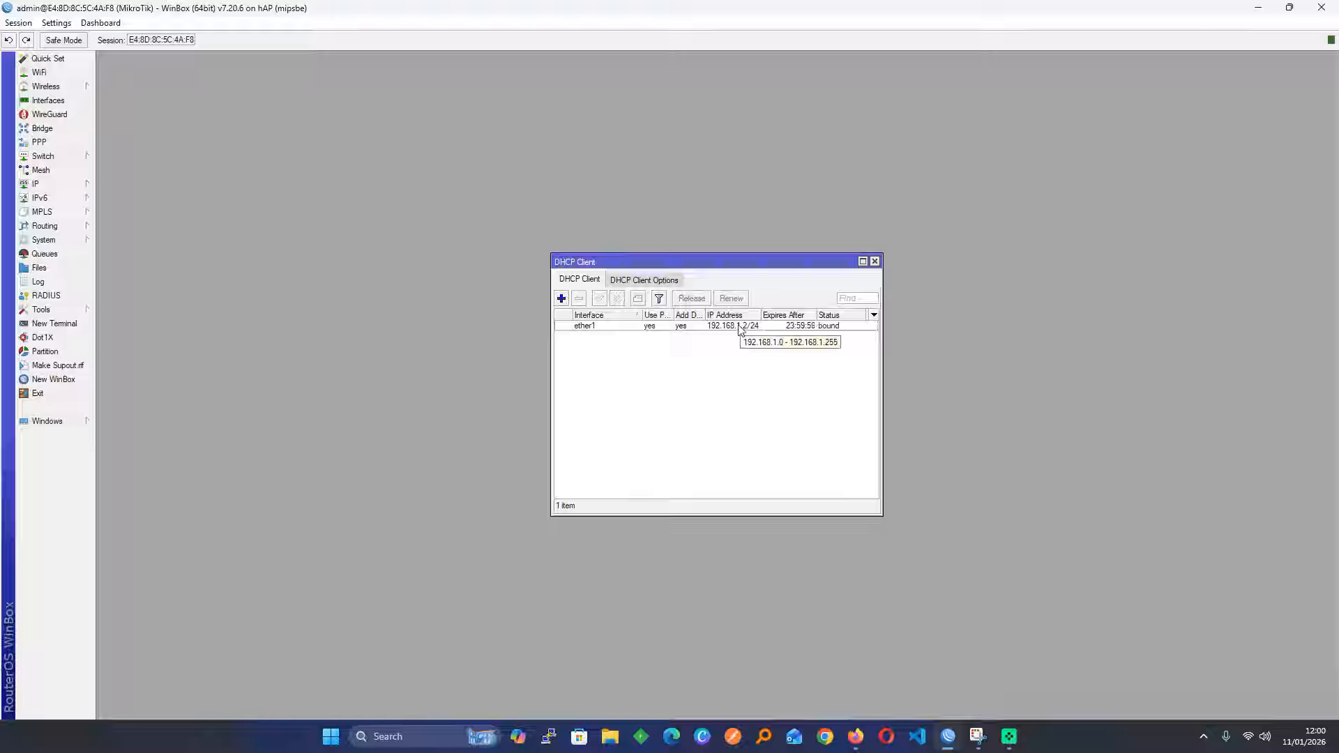
click(562, 298)
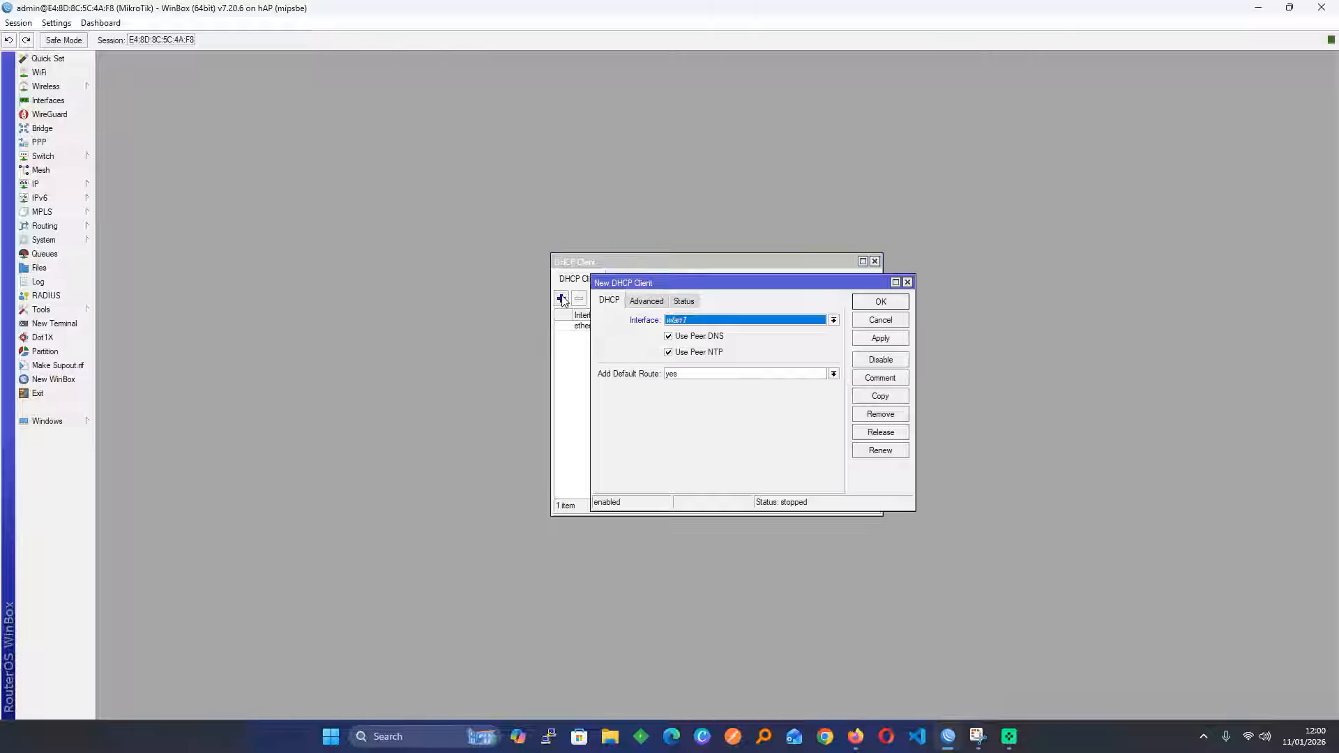
click(834, 321)
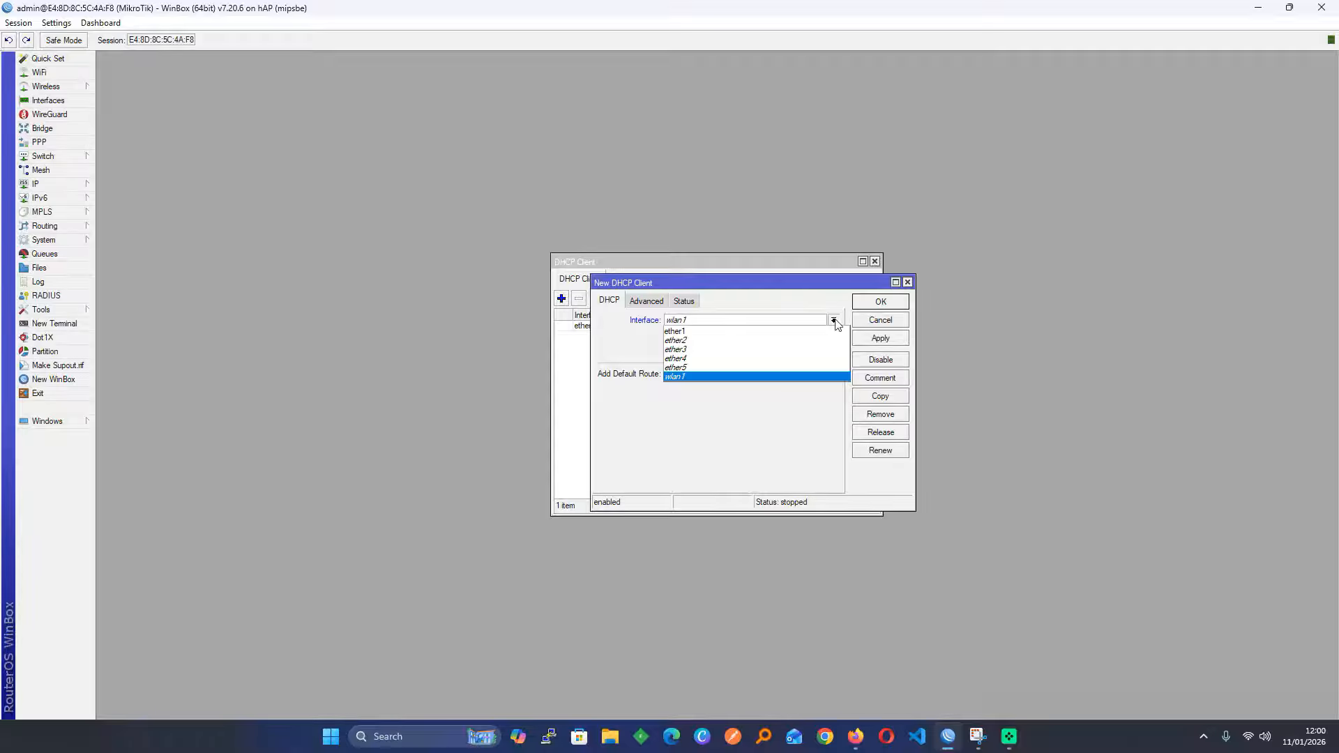
click(913, 282)
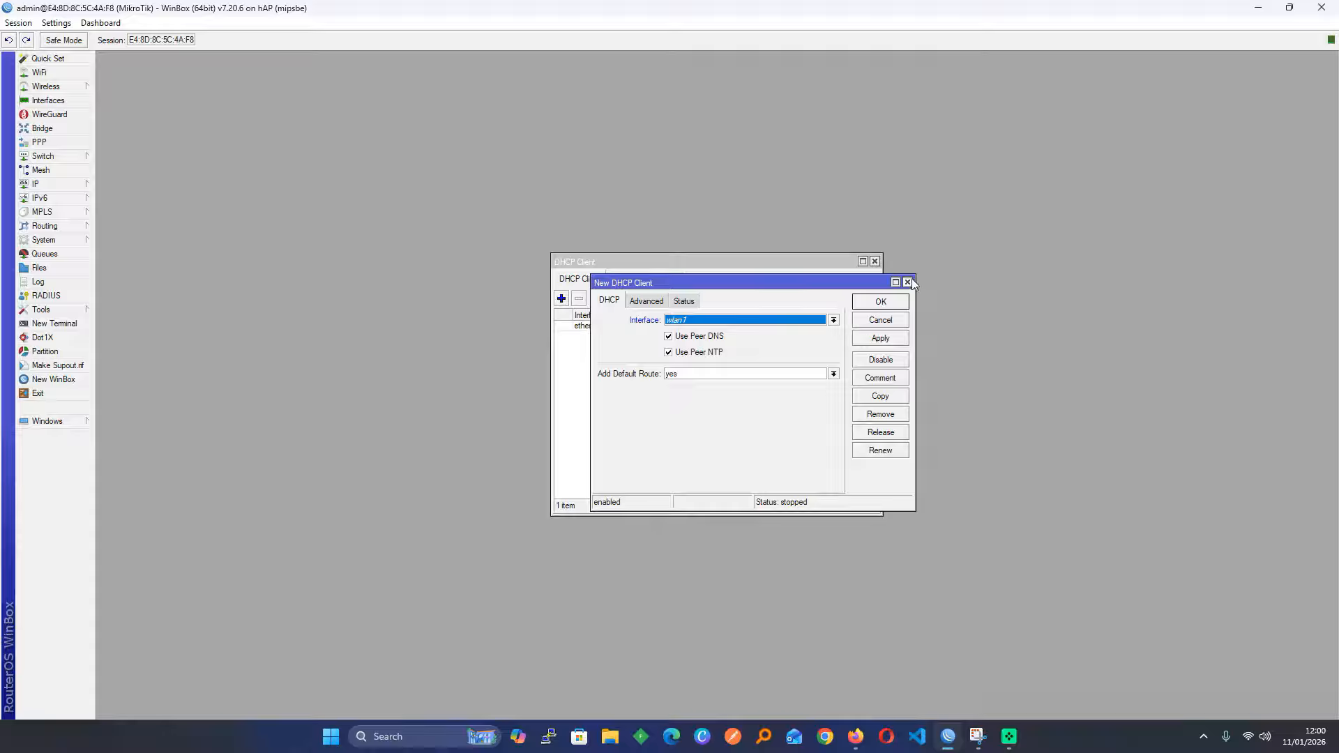
click(910, 281)
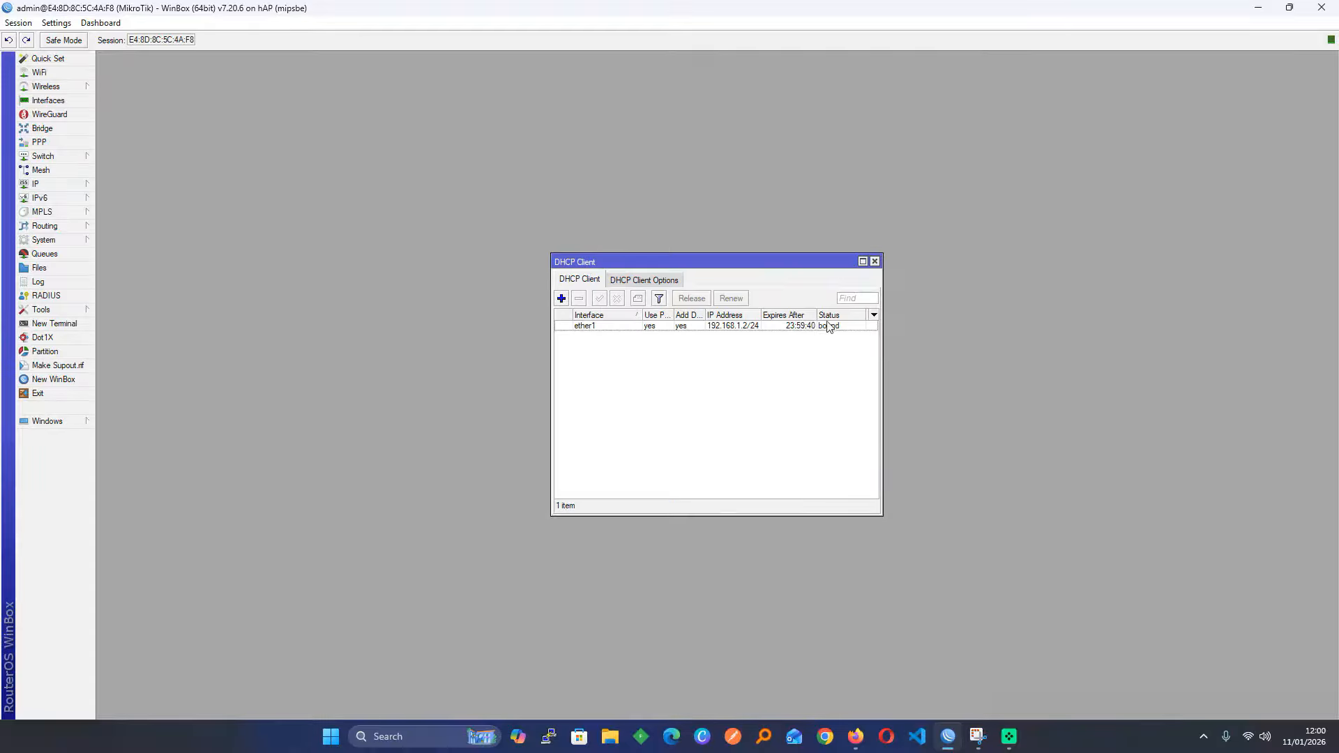
click(875, 263)
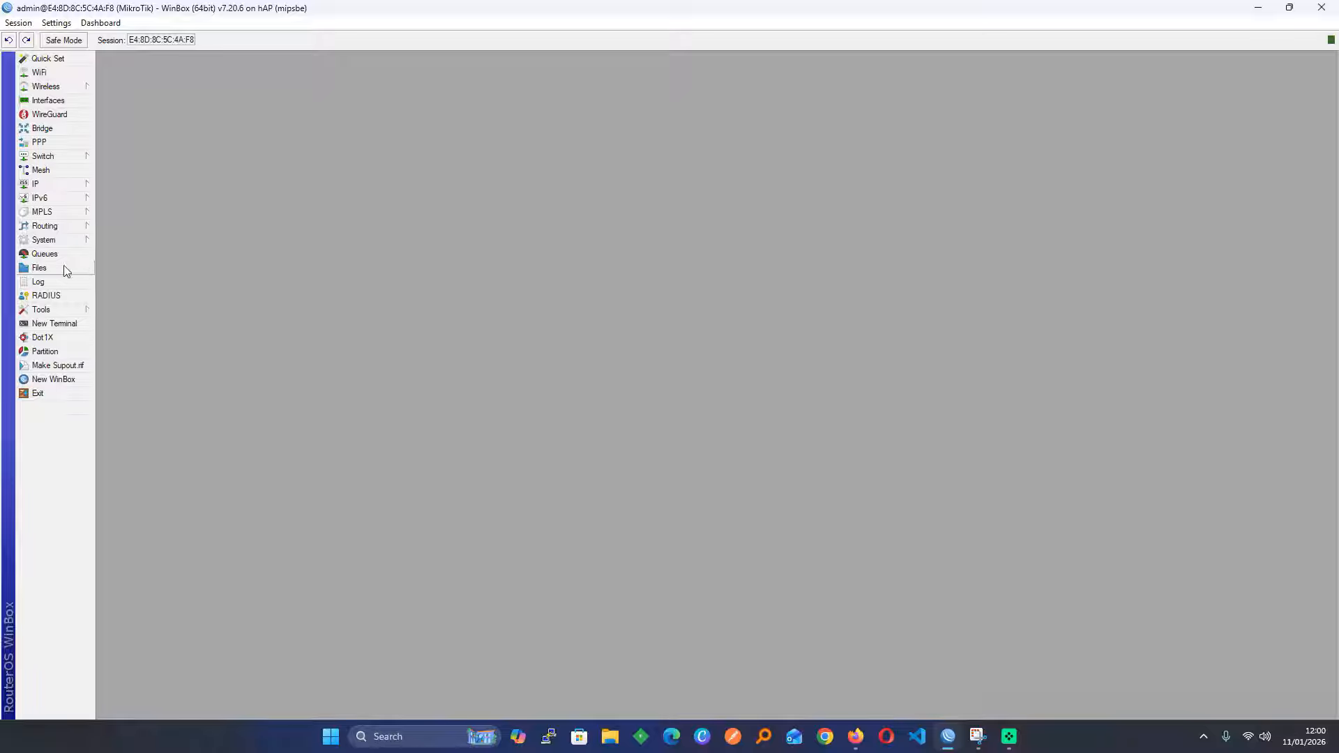
Select all files in the router's File List with Ctrl+A, delete them, and close the list
click(39, 268)
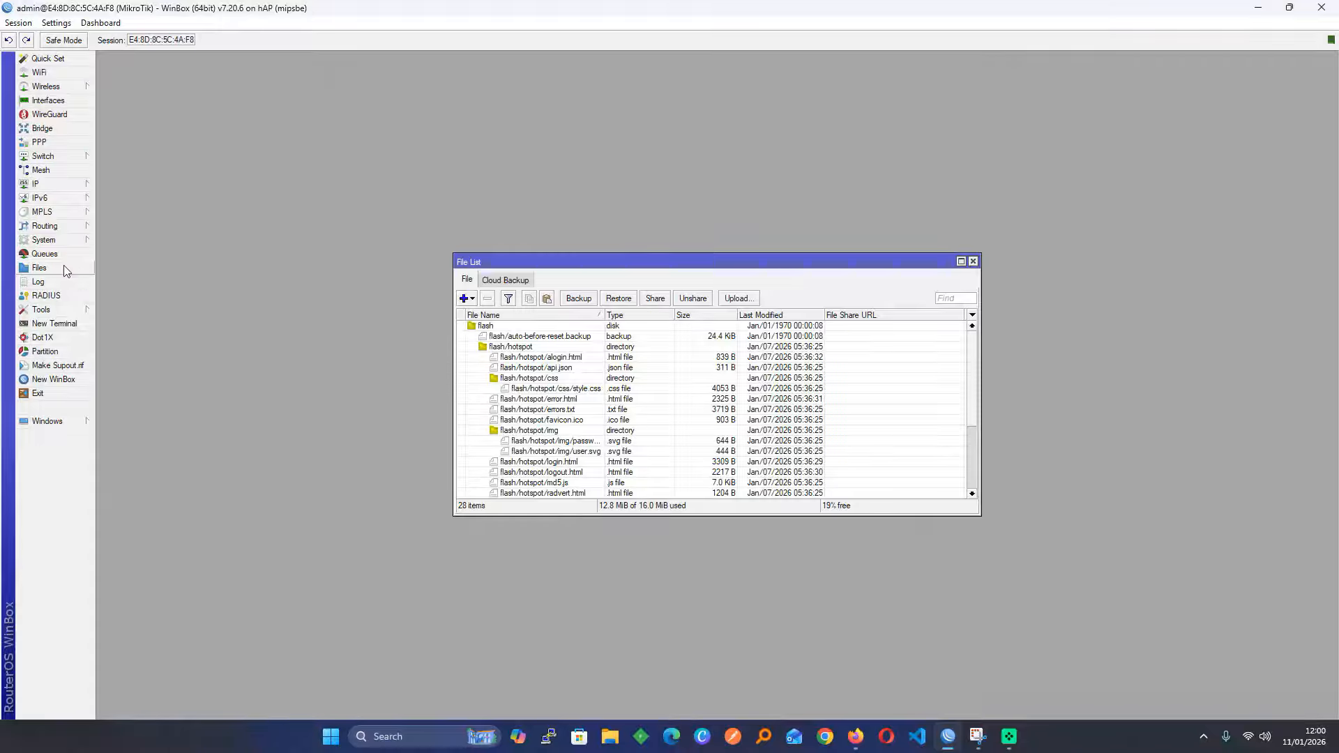
click(545, 400)
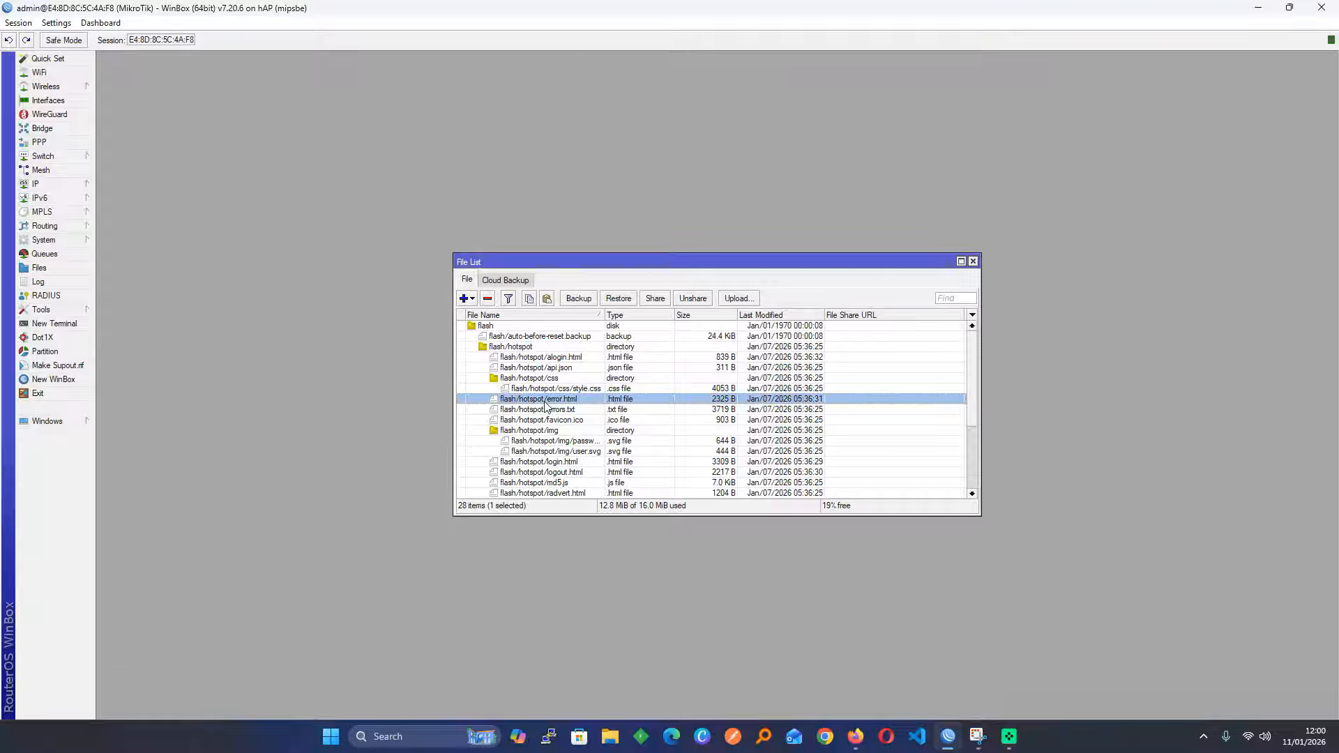
key(ctrl+a)
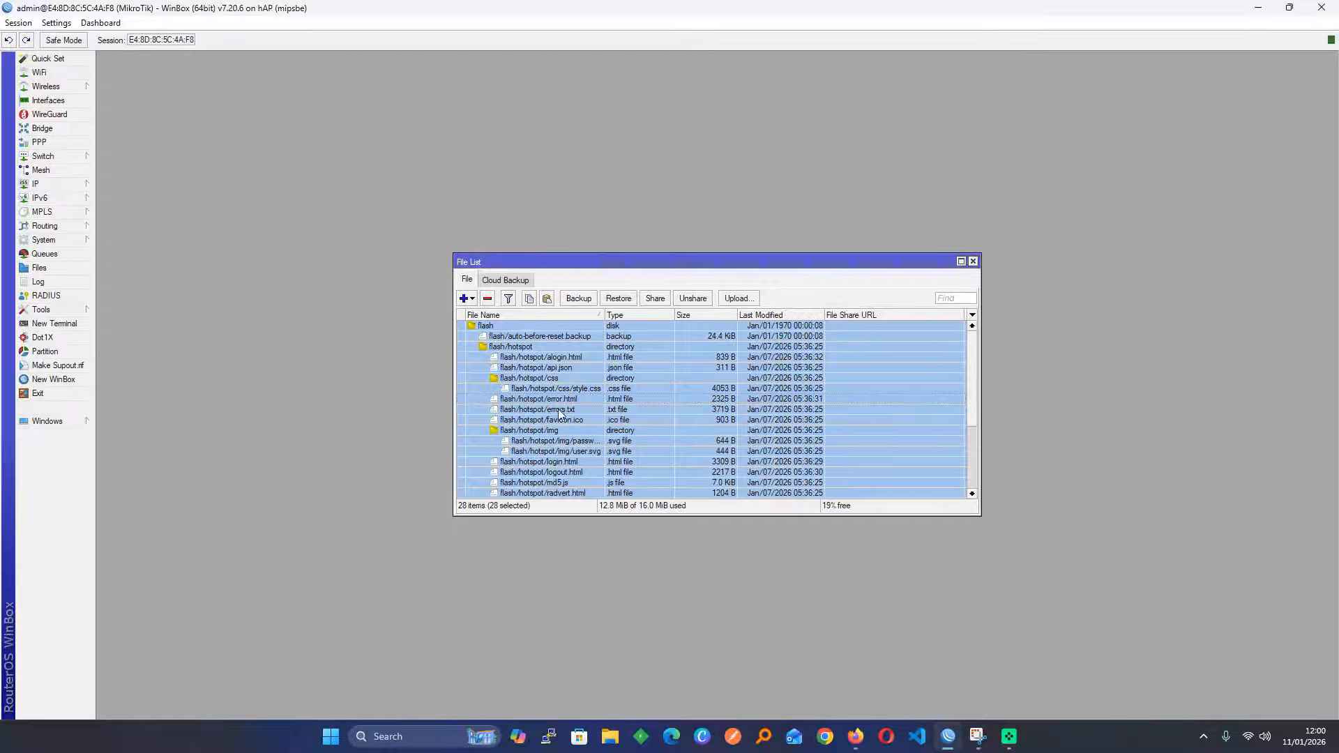
click(488, 298)
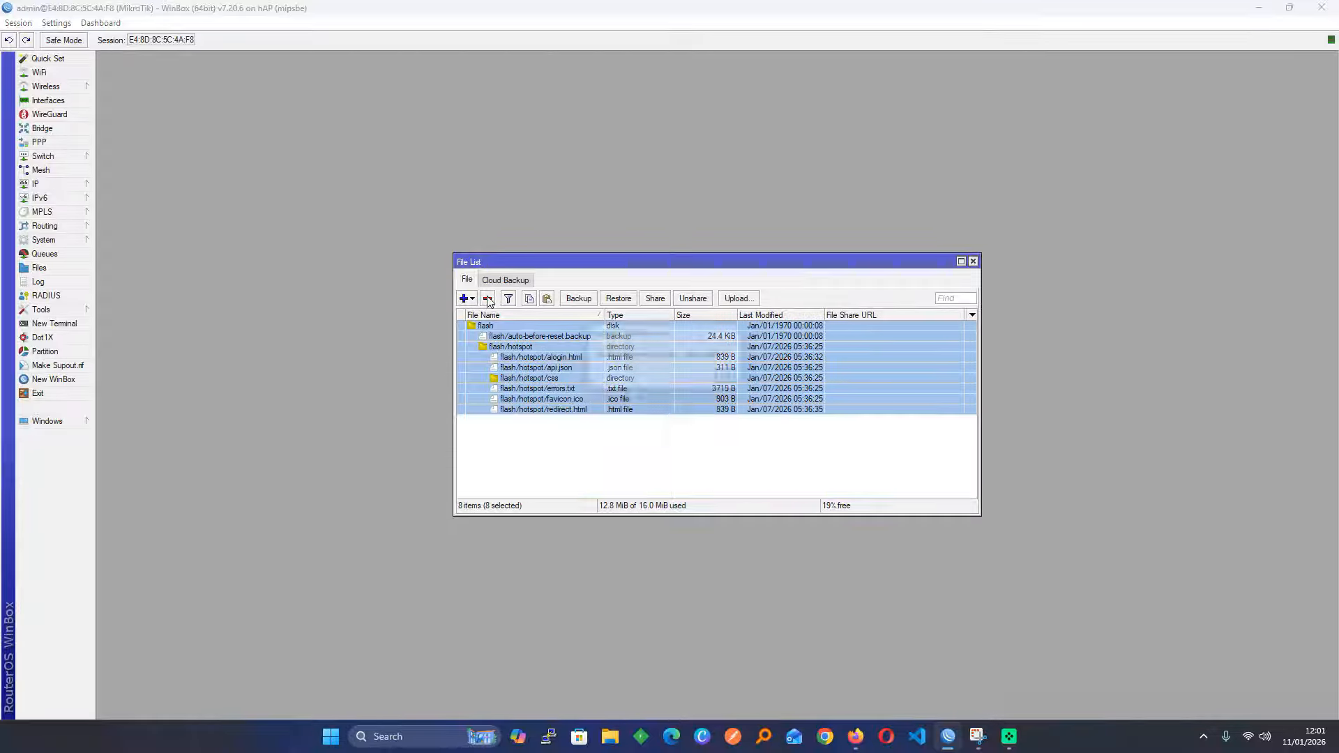
click(733, 381)
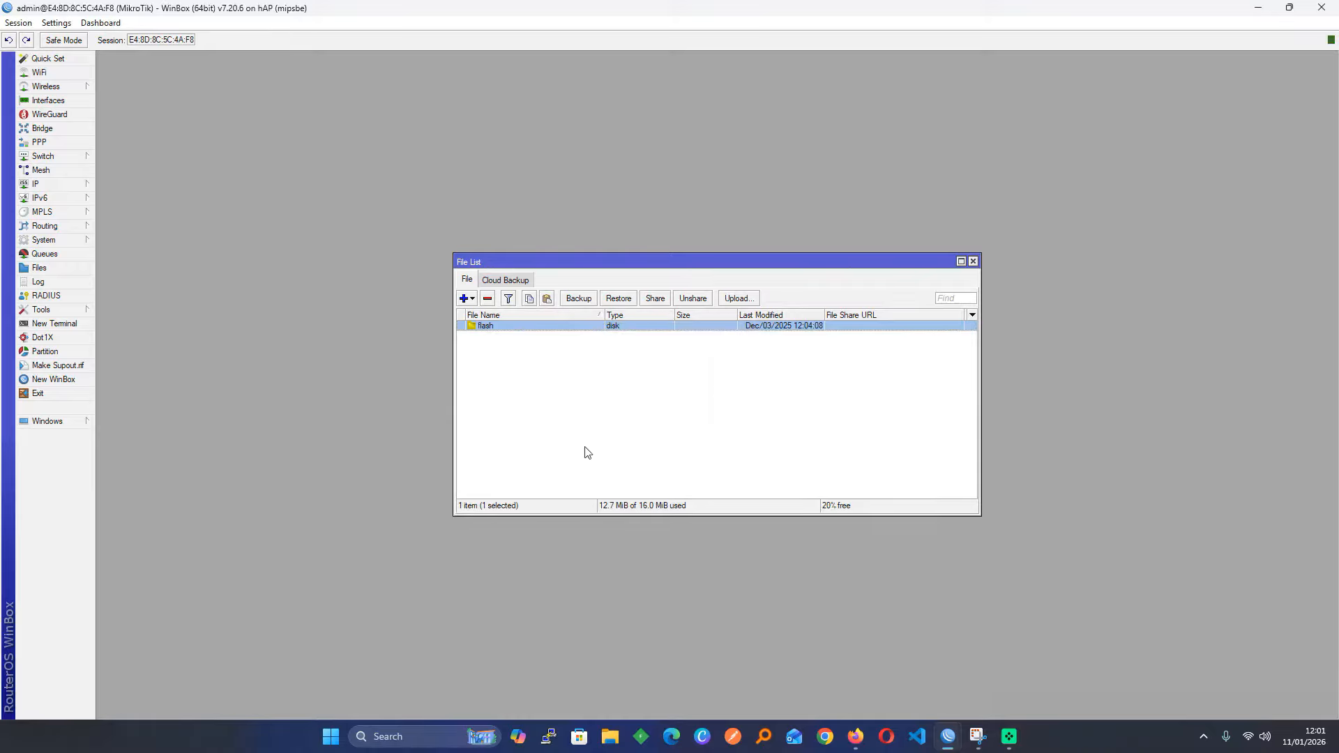
click(973, 261)
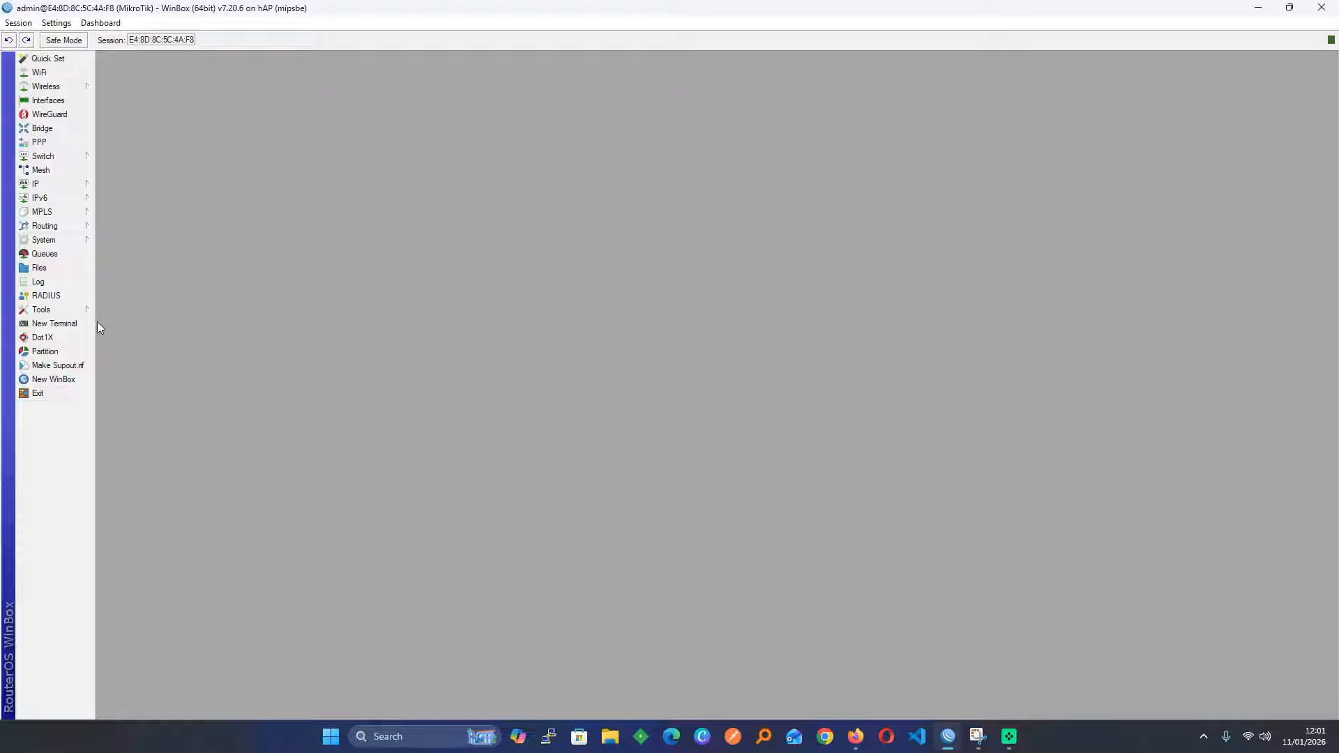
Confirm the file list is now empty, then exit WinBox
click(59, 270)
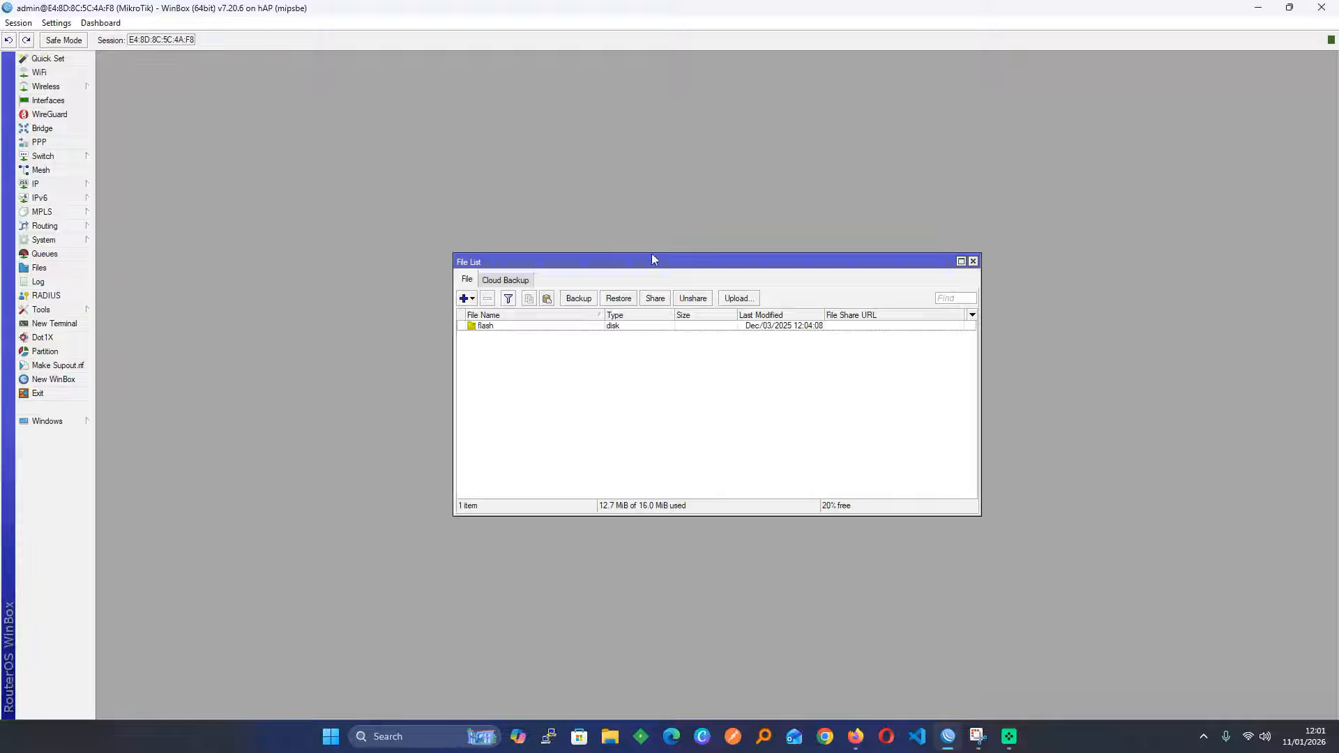
click(972, 263)
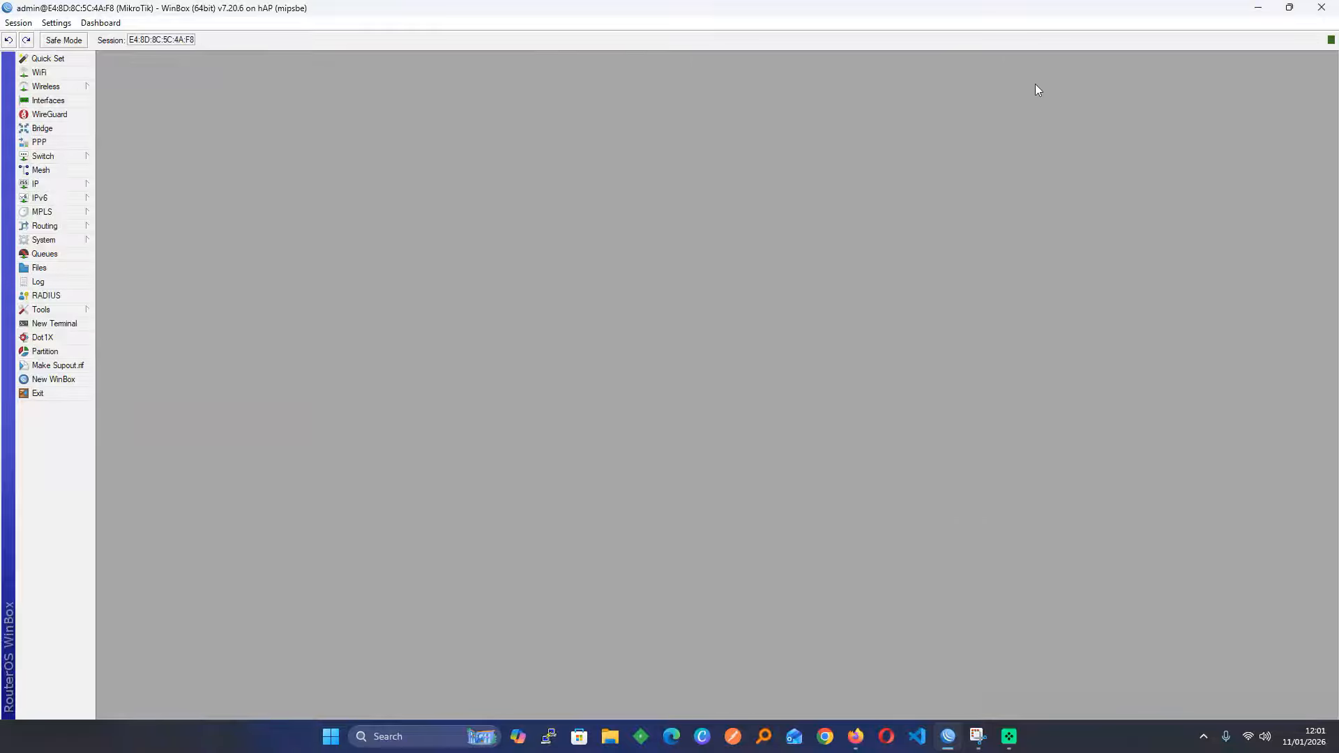
click(1329, 6)
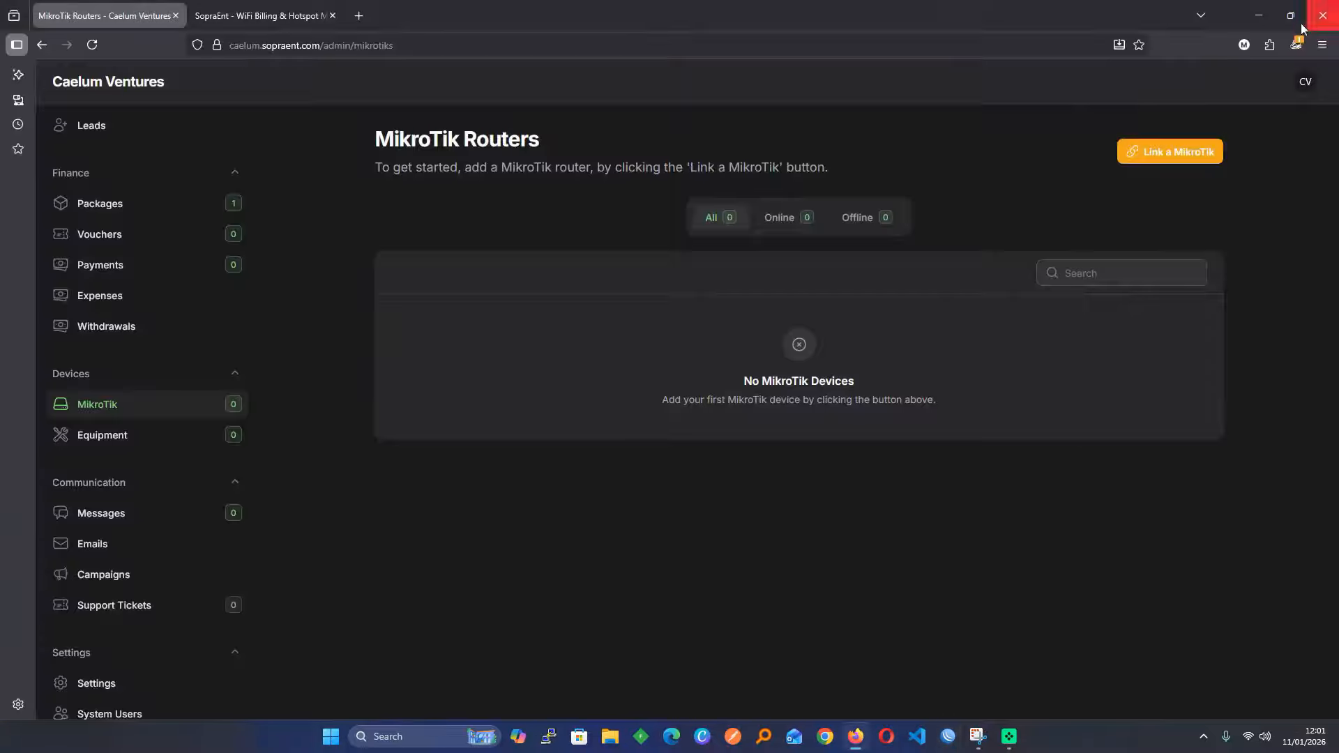
Relaunch WinBox and log into the router at 192.168.1.2
click(948, 736)
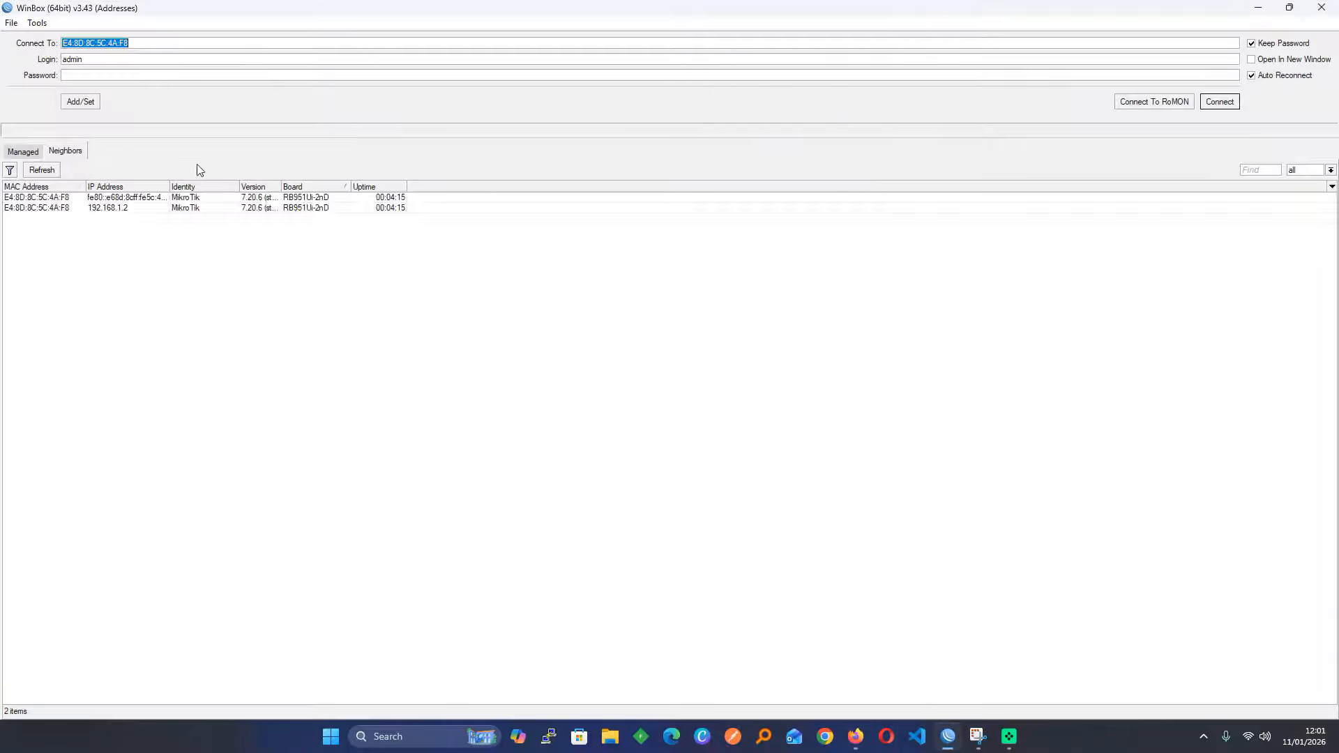
click(121, 208)
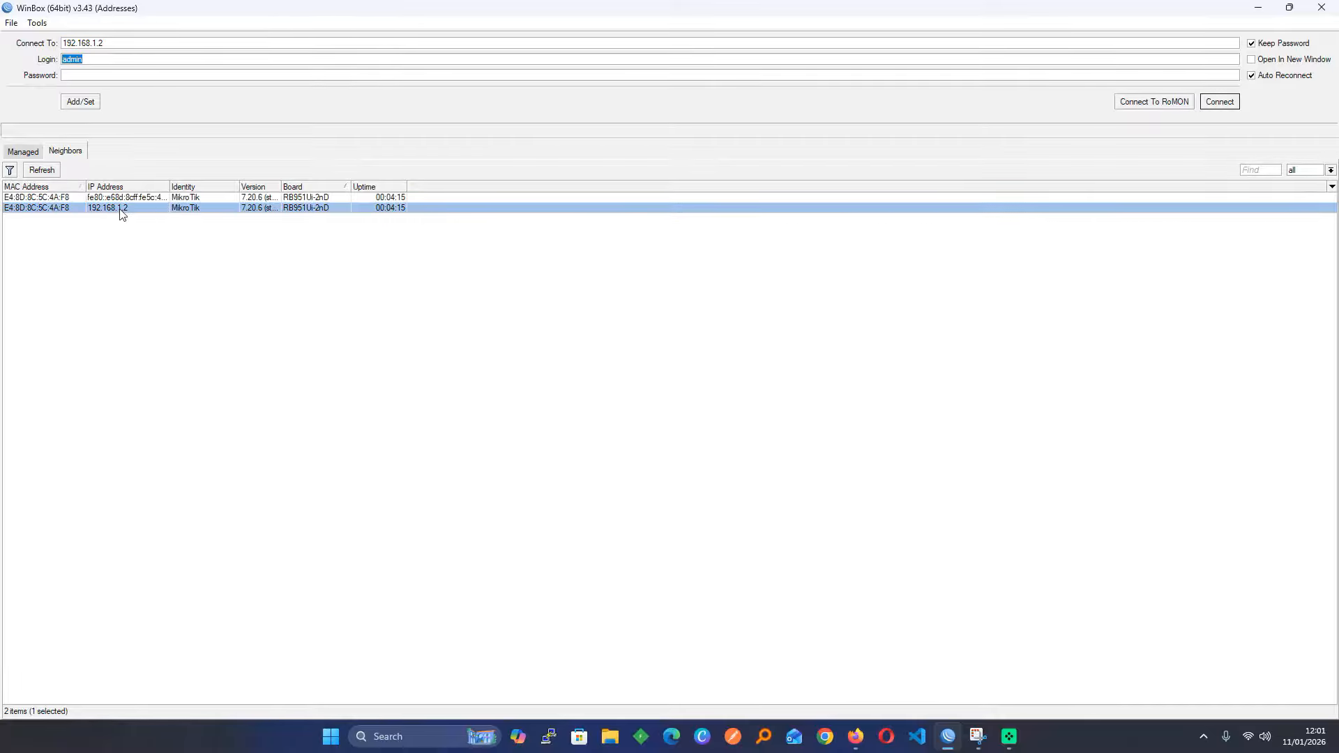
click(109, 75)
key(Return)
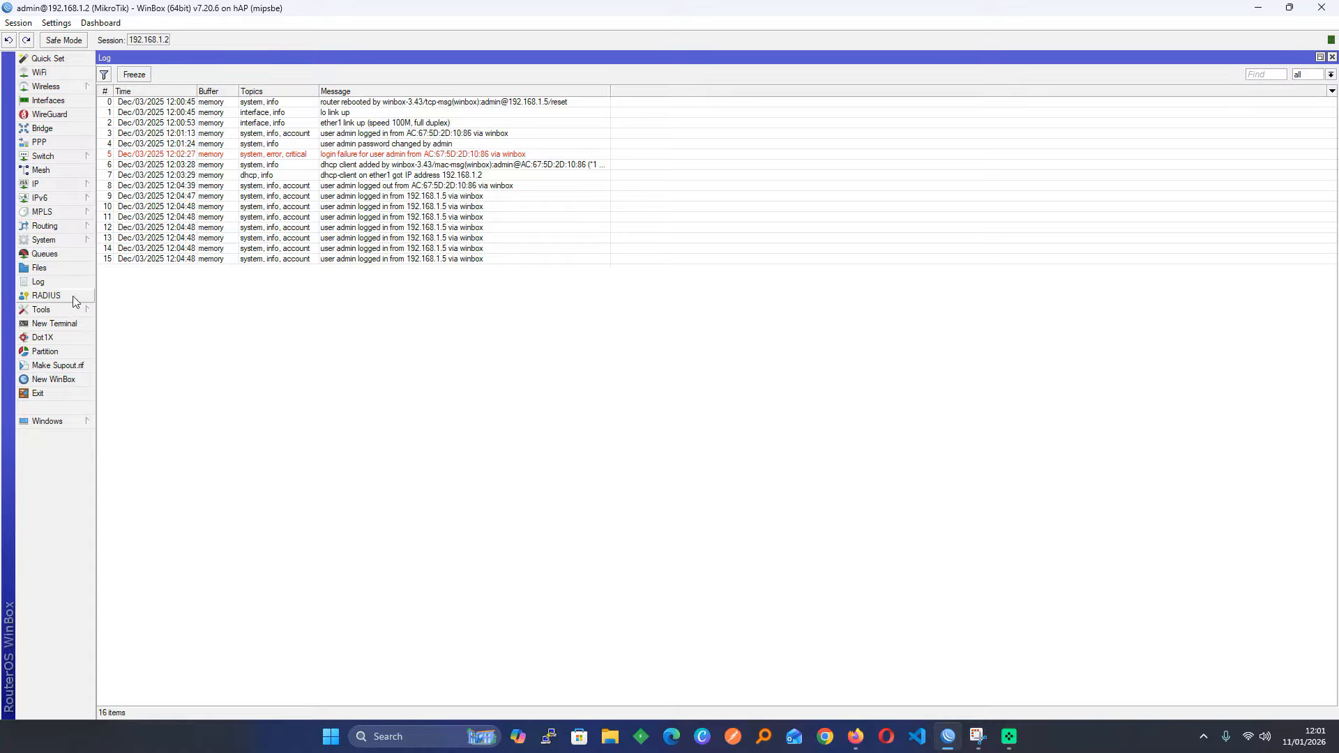
Ping 8.8.8.8 from a router terminal, getting 8 of 8 replies with 0% loss
click(60, 328)
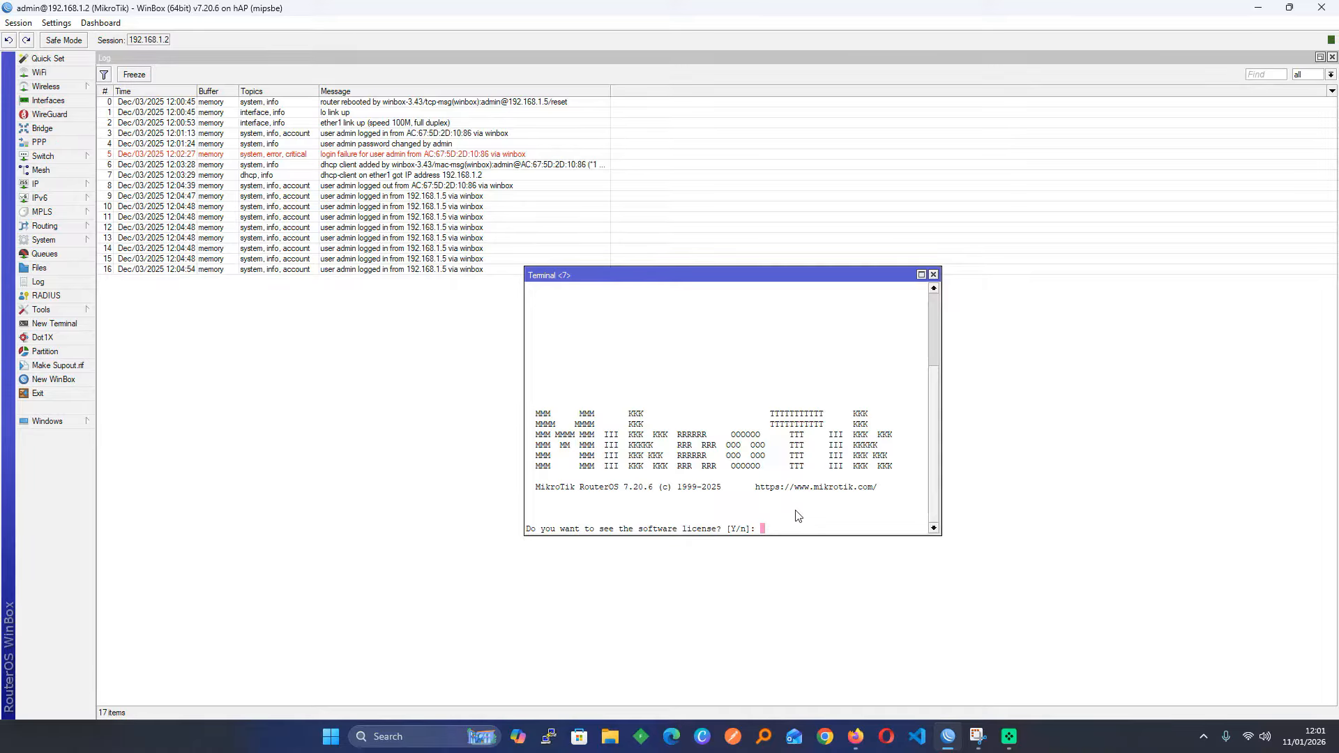
text(n@MikroTik] > pi)
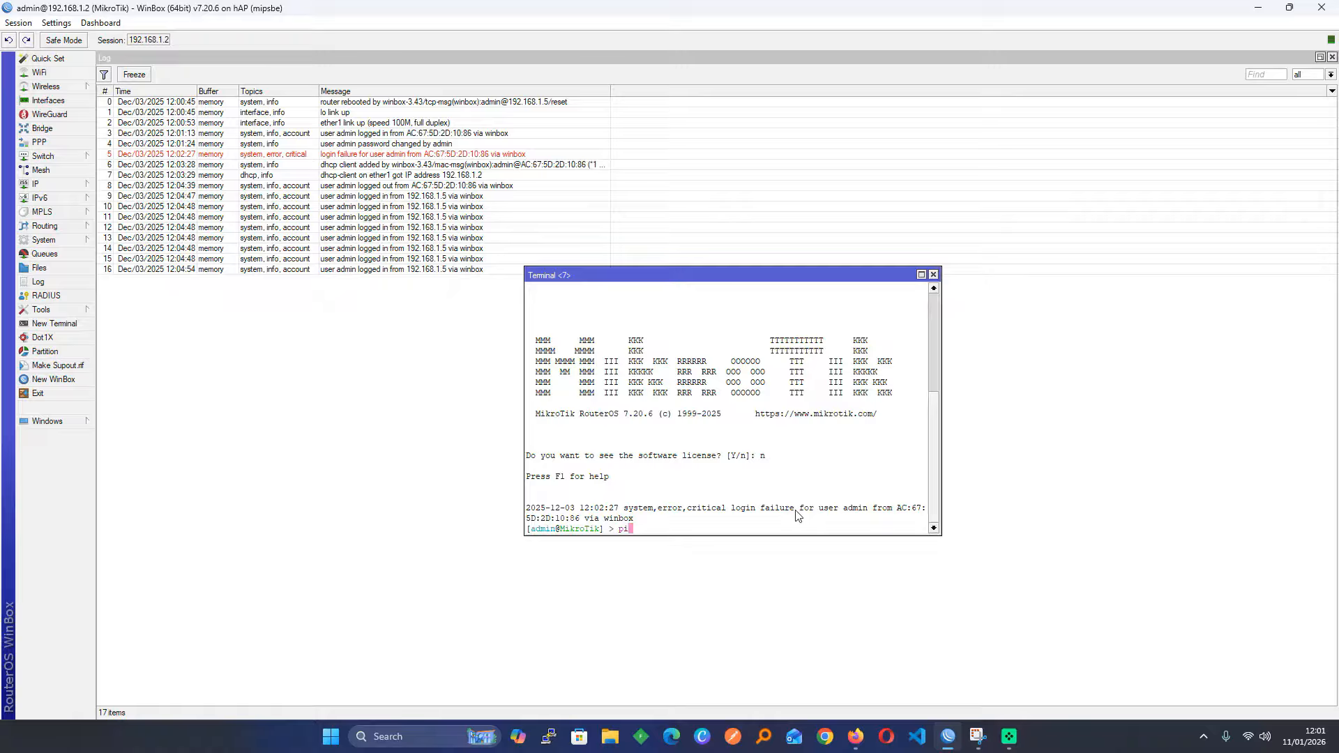
text(ng 8.8.8.8)
key(Return)
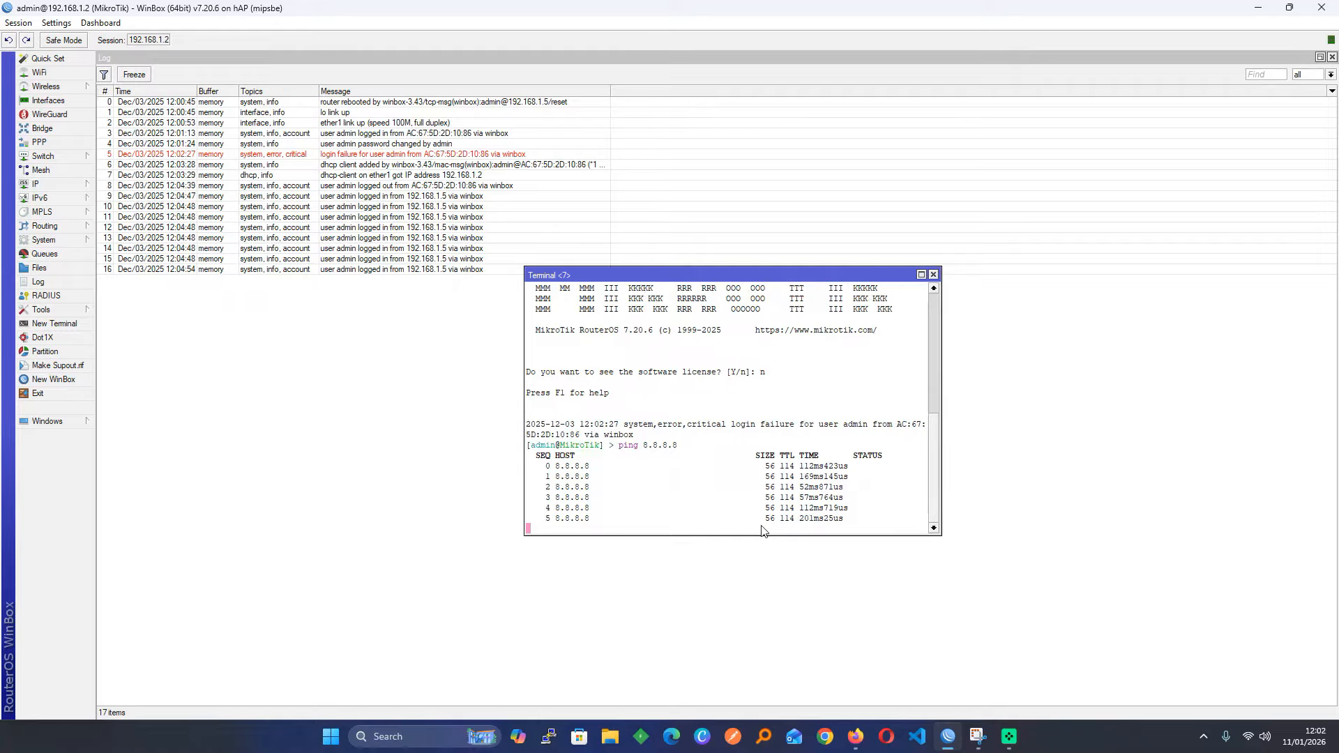
key(ctrl+c)
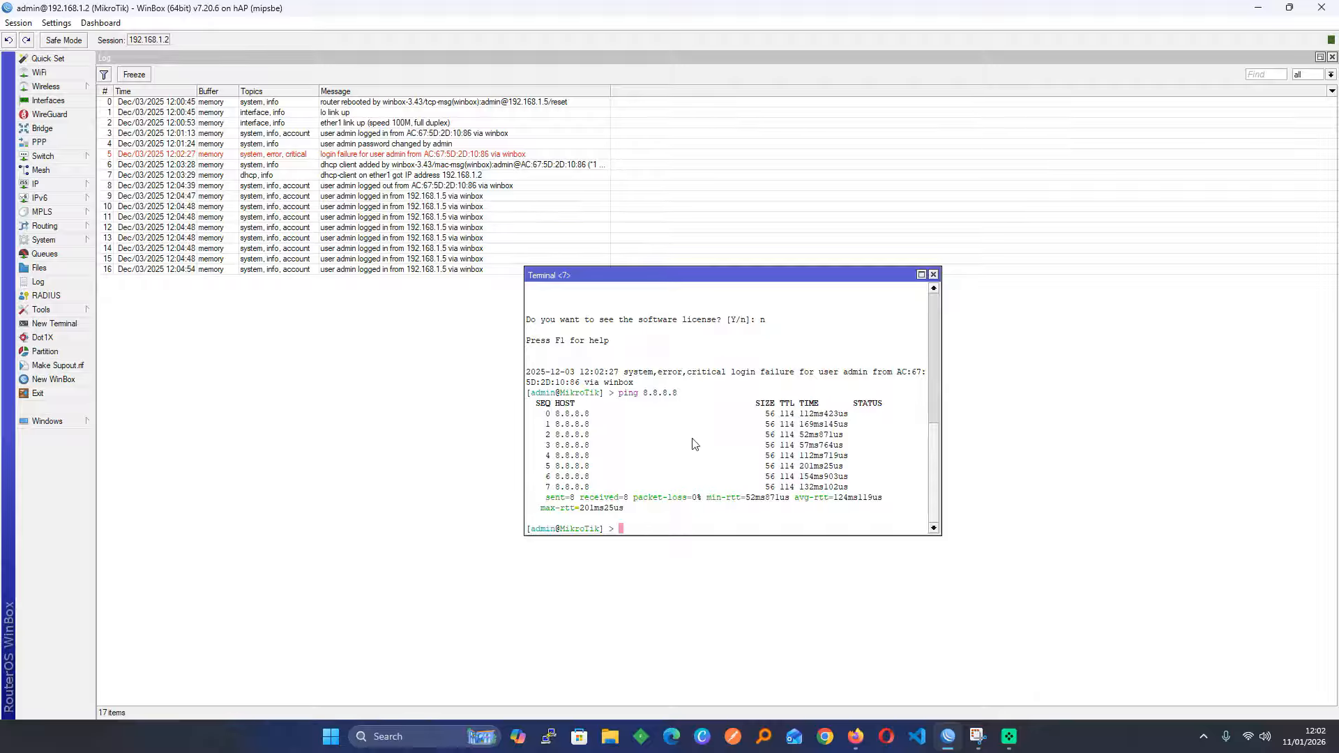
click(921, 274)
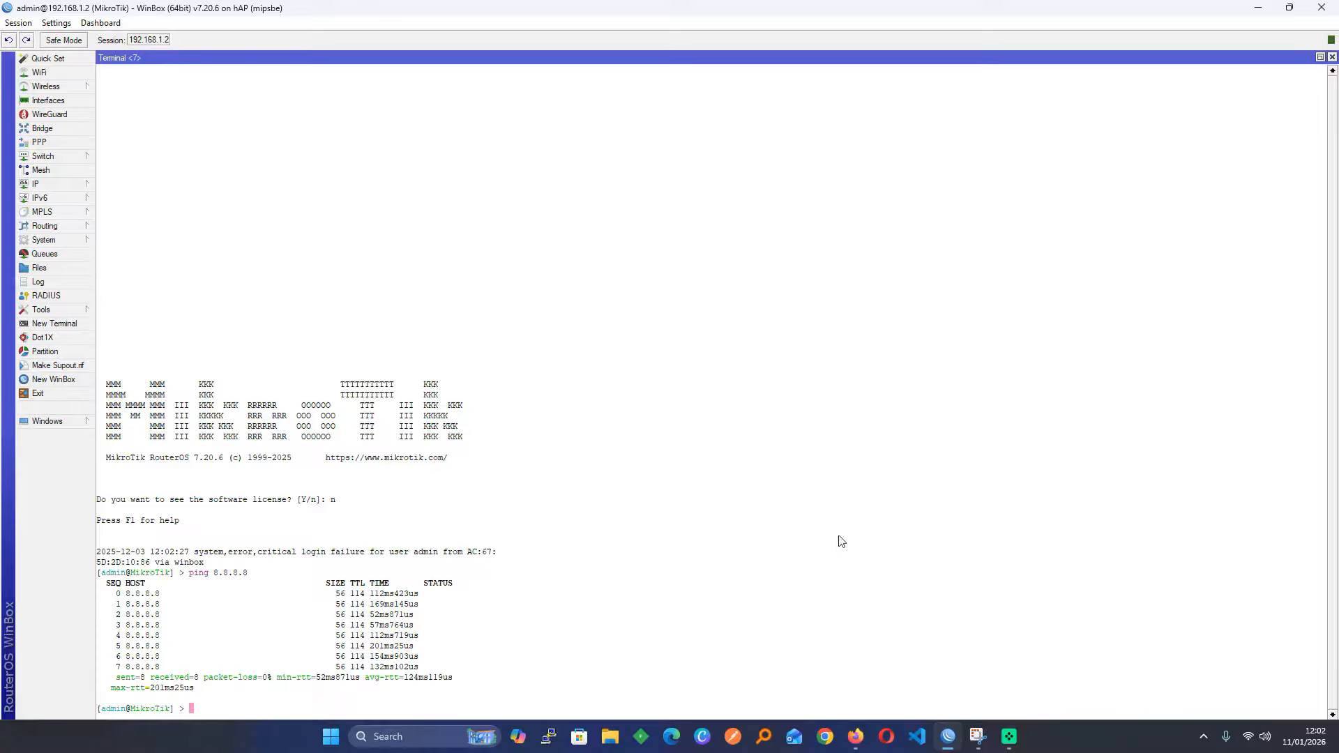
click(855, 735)
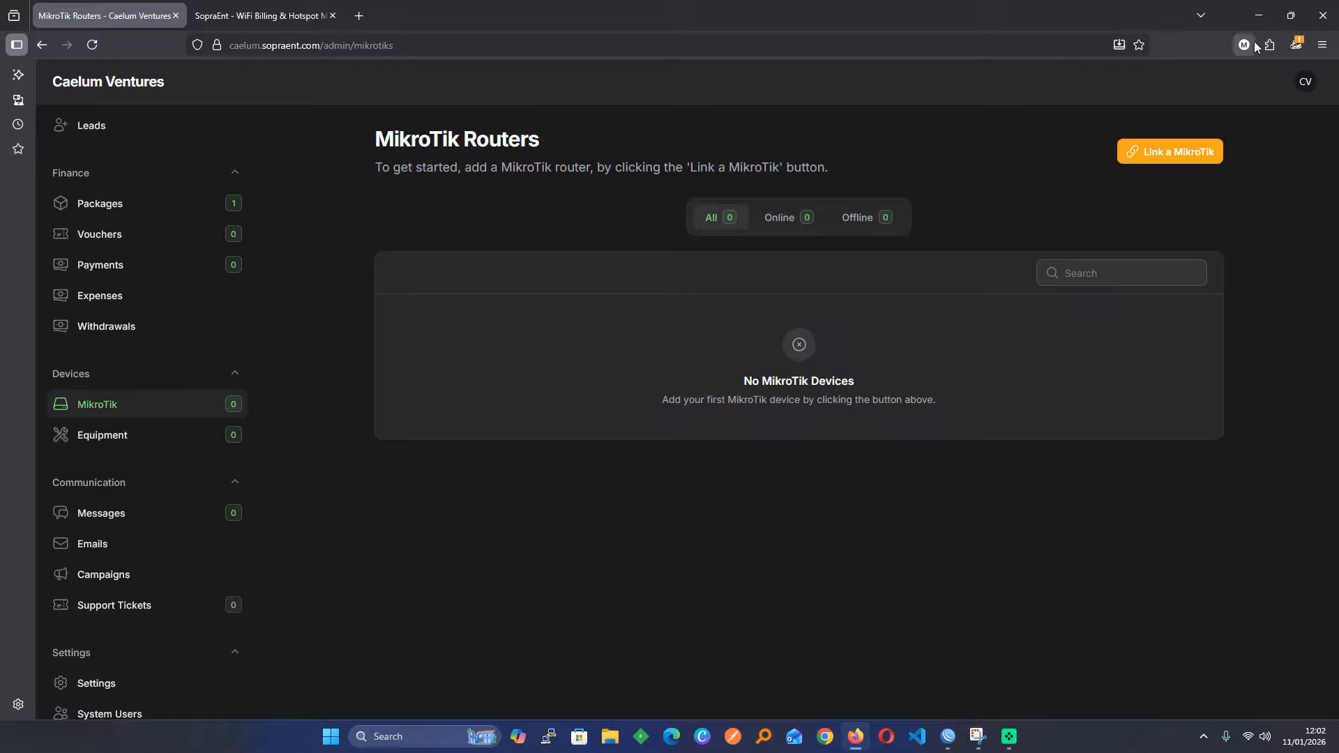
Restart Firefox and open a new private browsing window
click(1323, 15)
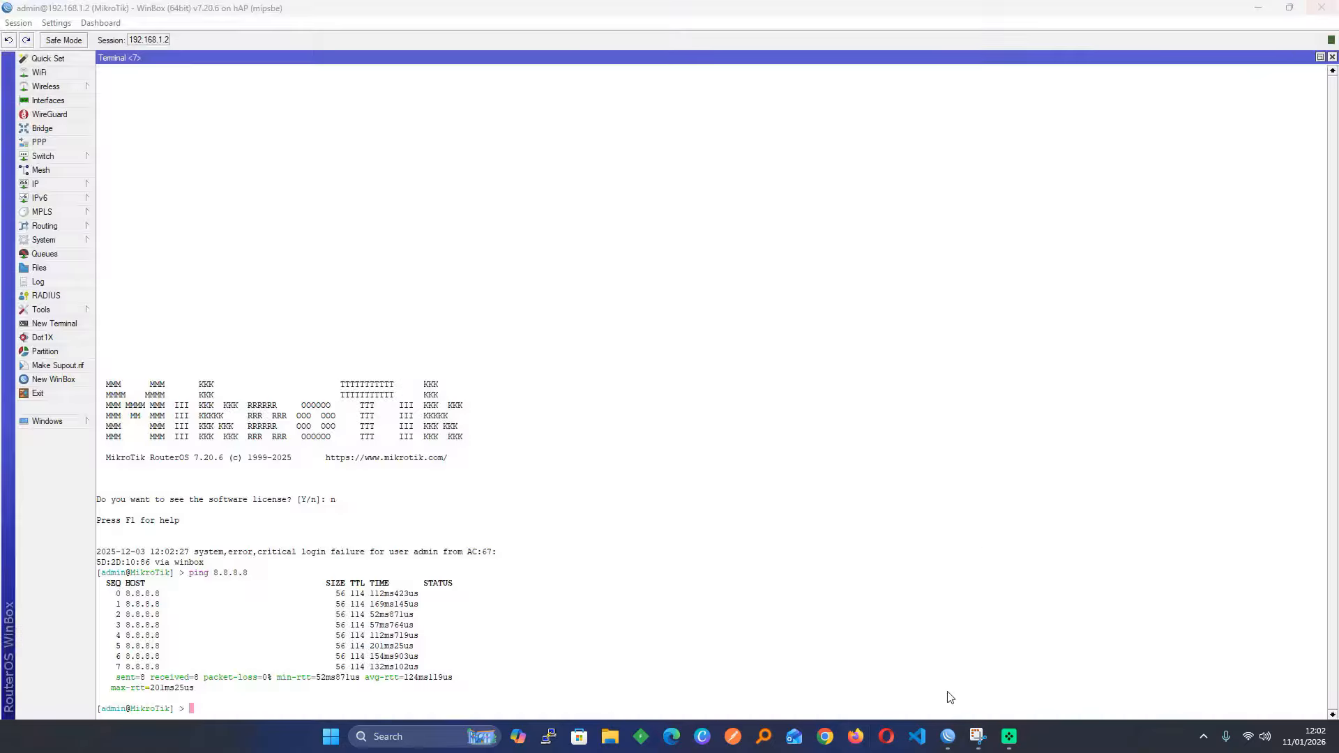
click(857, 739)
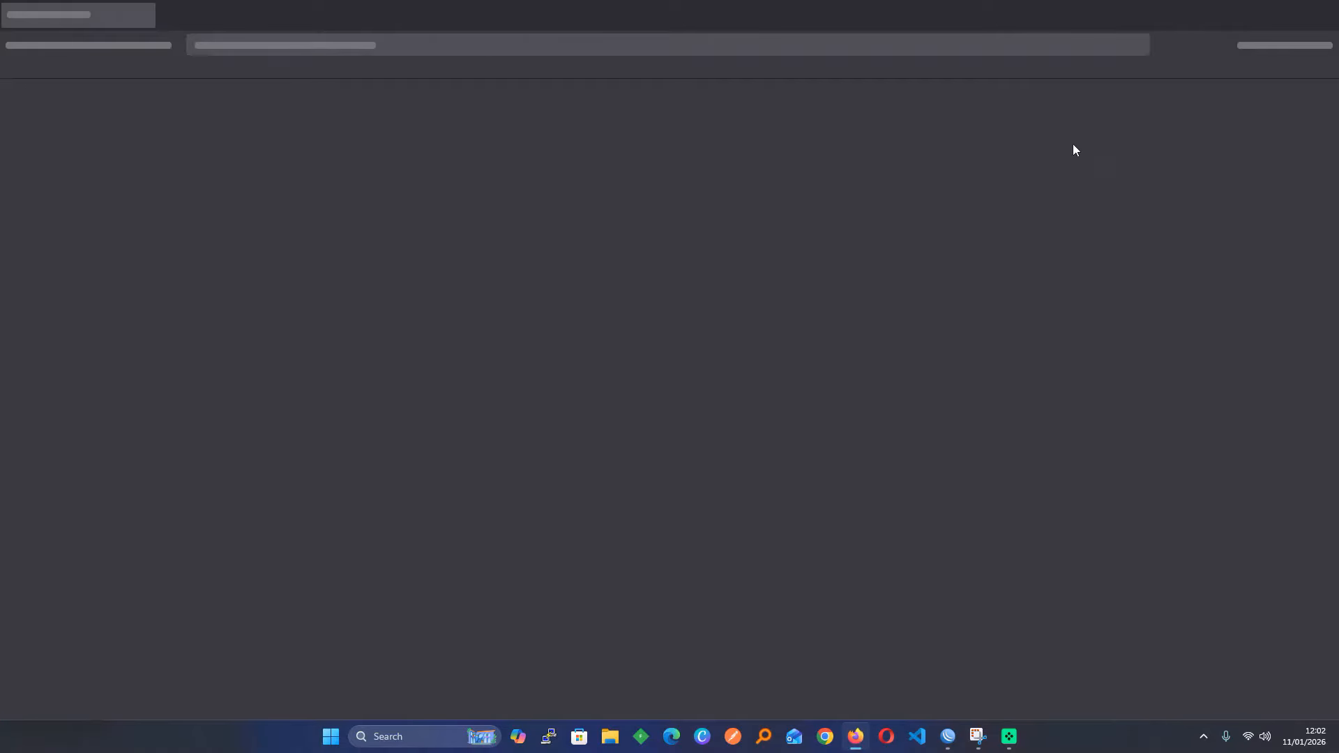
click(1322, 45)
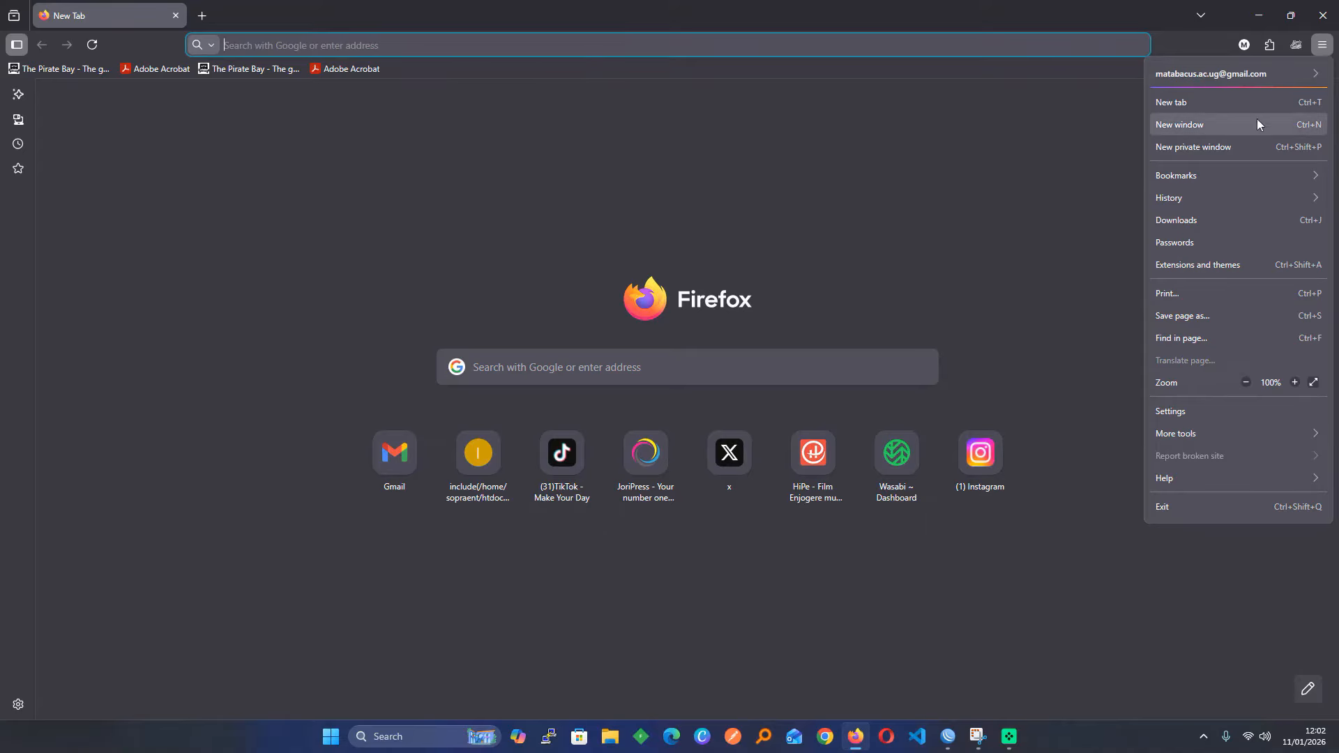
click(1216, 143)
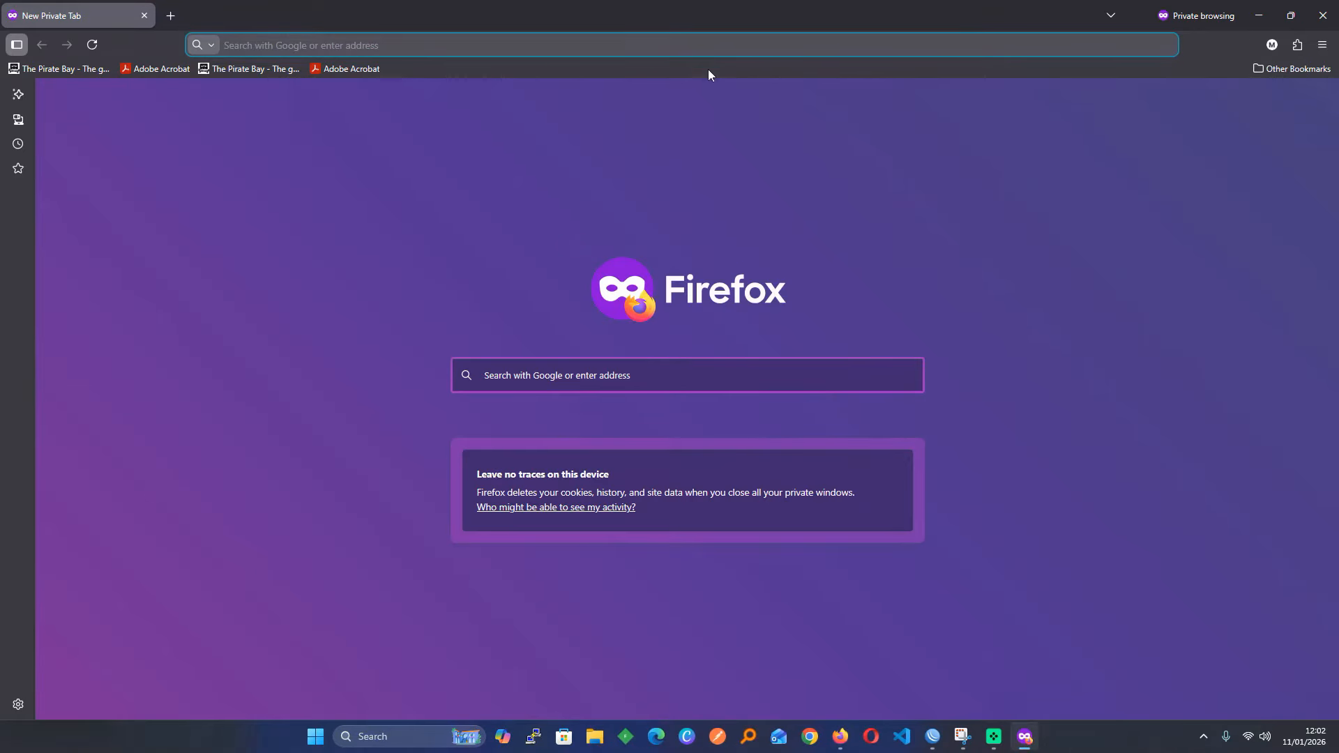
Go to caelum.sopraent.com in the private window, avoiding the YouTube autocompletion
text(s)
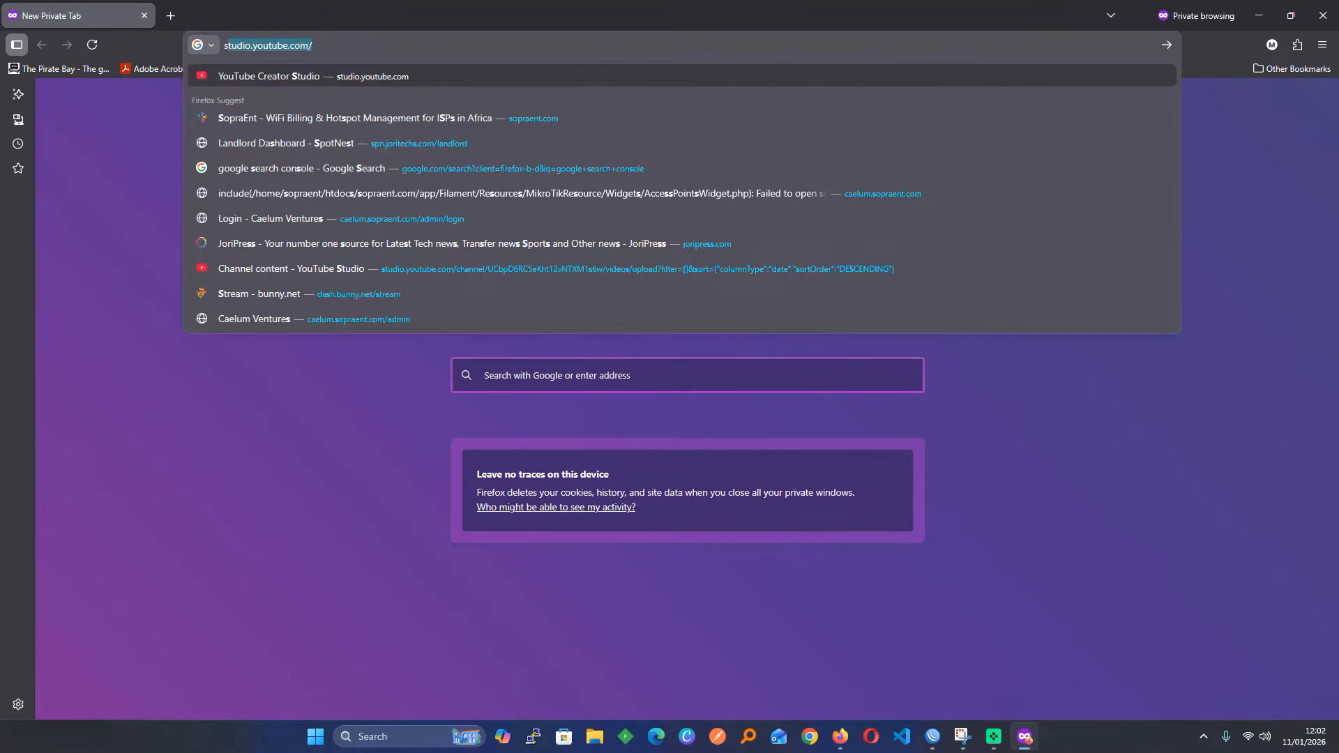
key(BackSpace)
key(BackSpace)
text(caelum.sopraent)
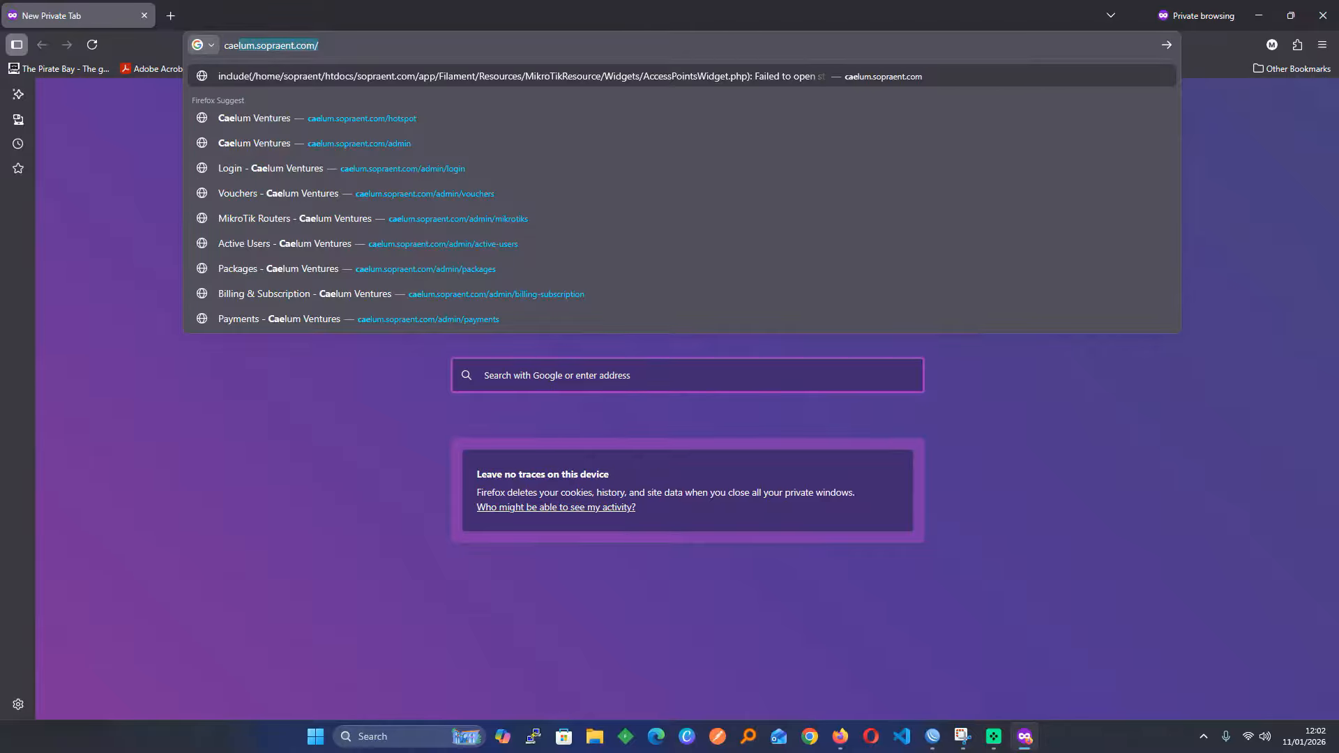
key(Return)
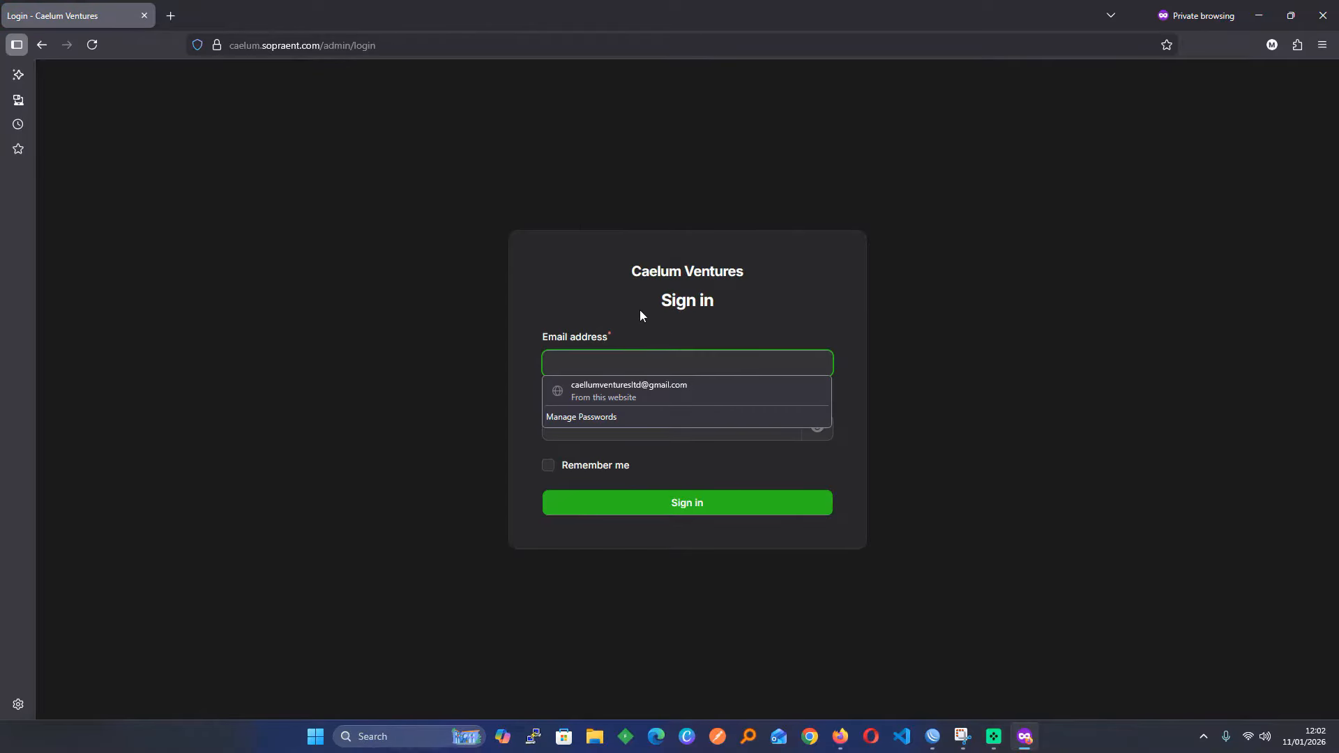
Sign in to the Caelum Ventures admin with the saved login, then go to Devices > MikroTik
click(613, 385)
click(722, 515)
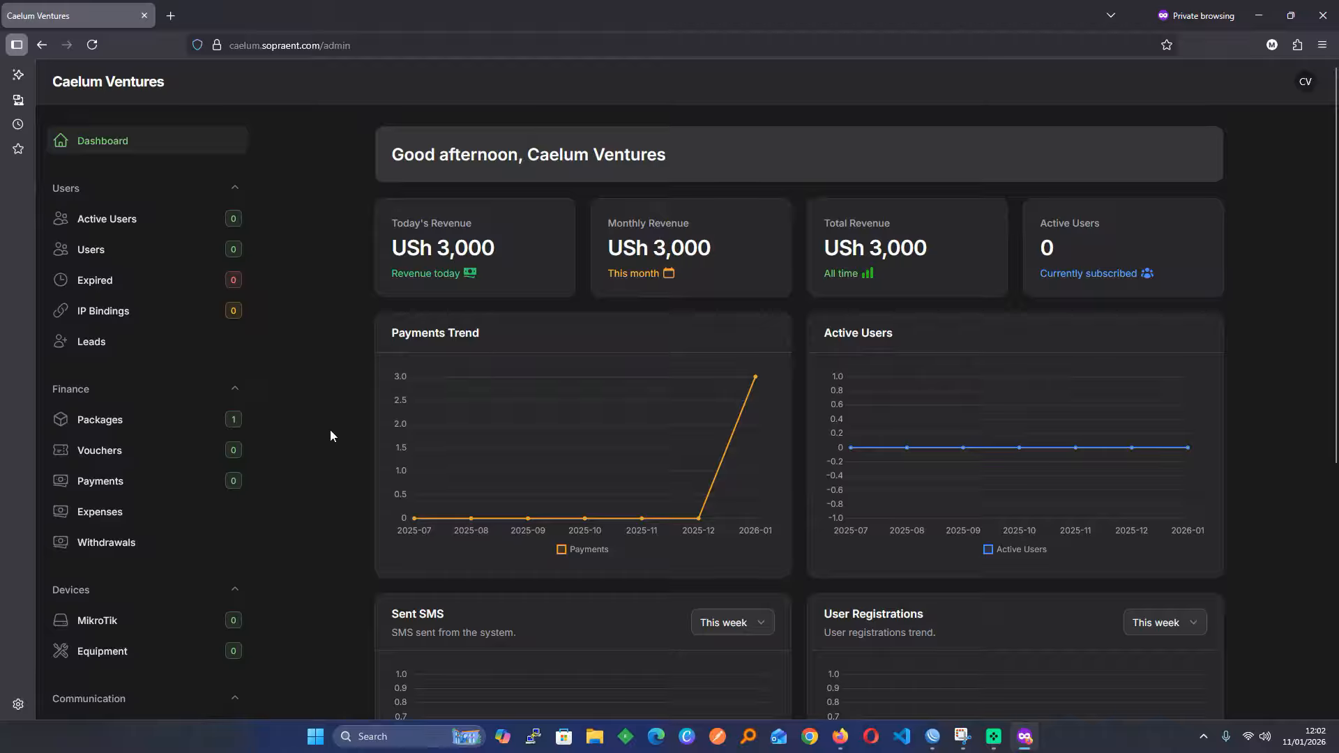
scroll(331, 436, down, 5)
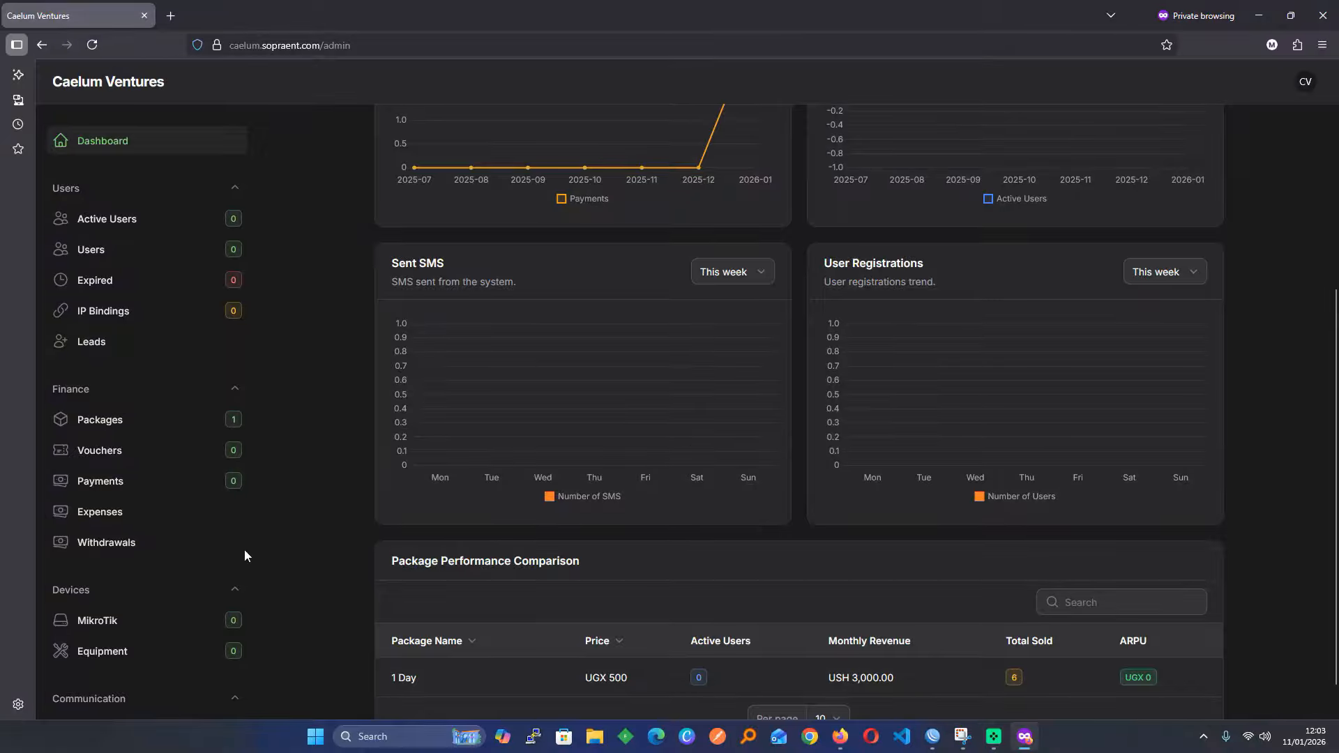
click(139, 623)
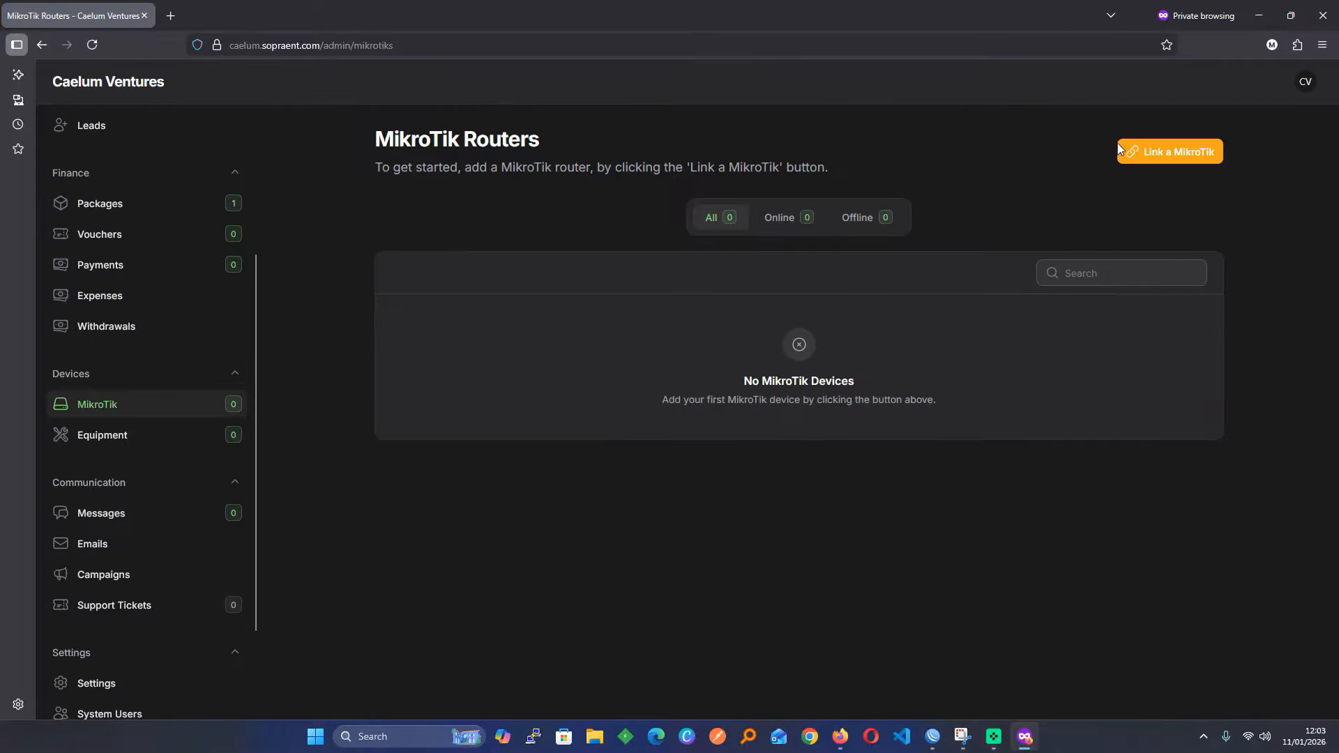
Link a new MikroTik with identity MikroTik-1-Home and Router has Wireless enabled, then continue
click(1142, 154)
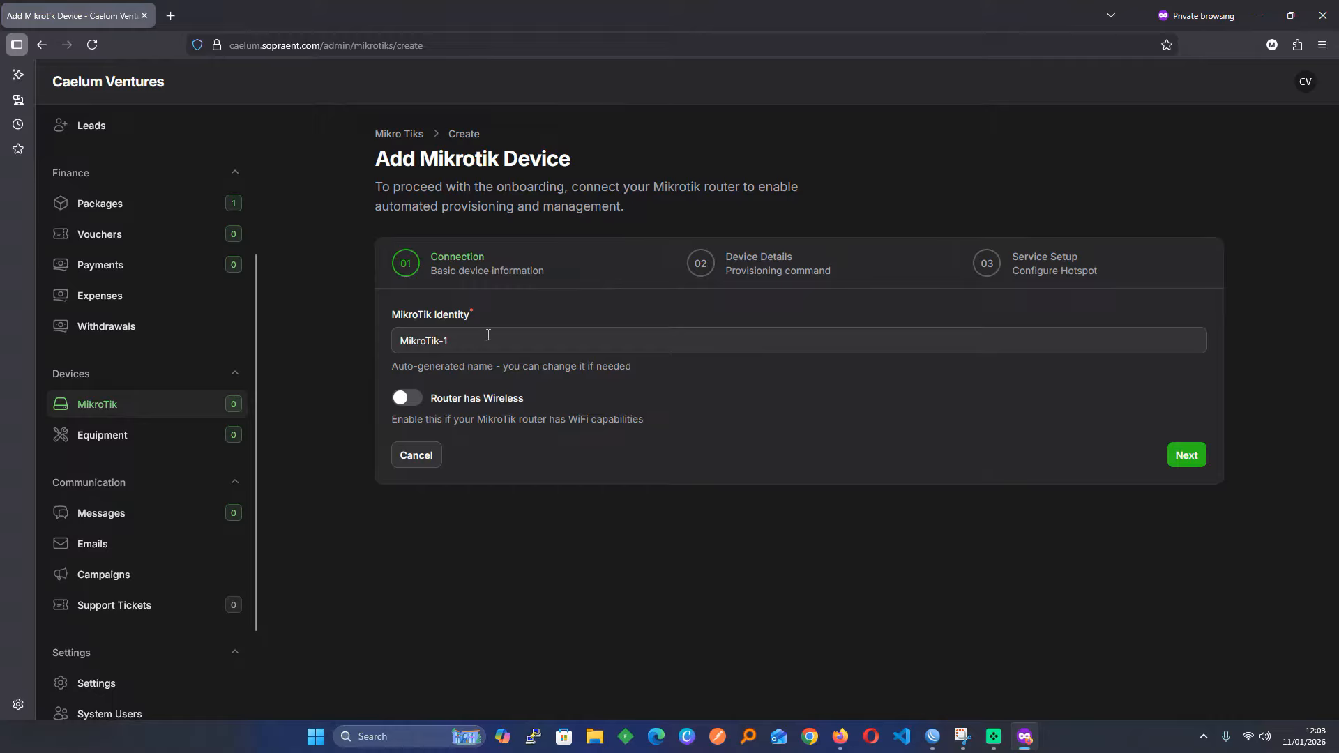
drag(478, 341, 425, 338)
key(BackSpace)
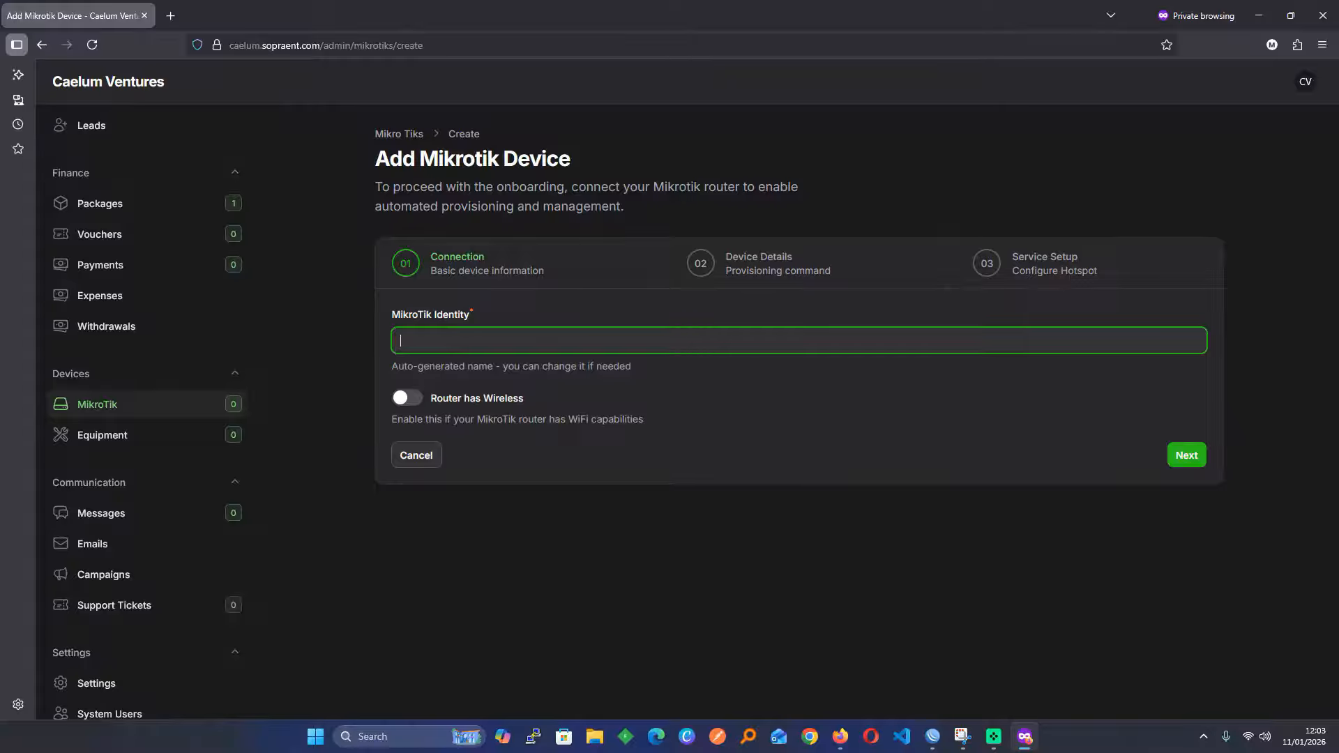
key(ctrl+z)
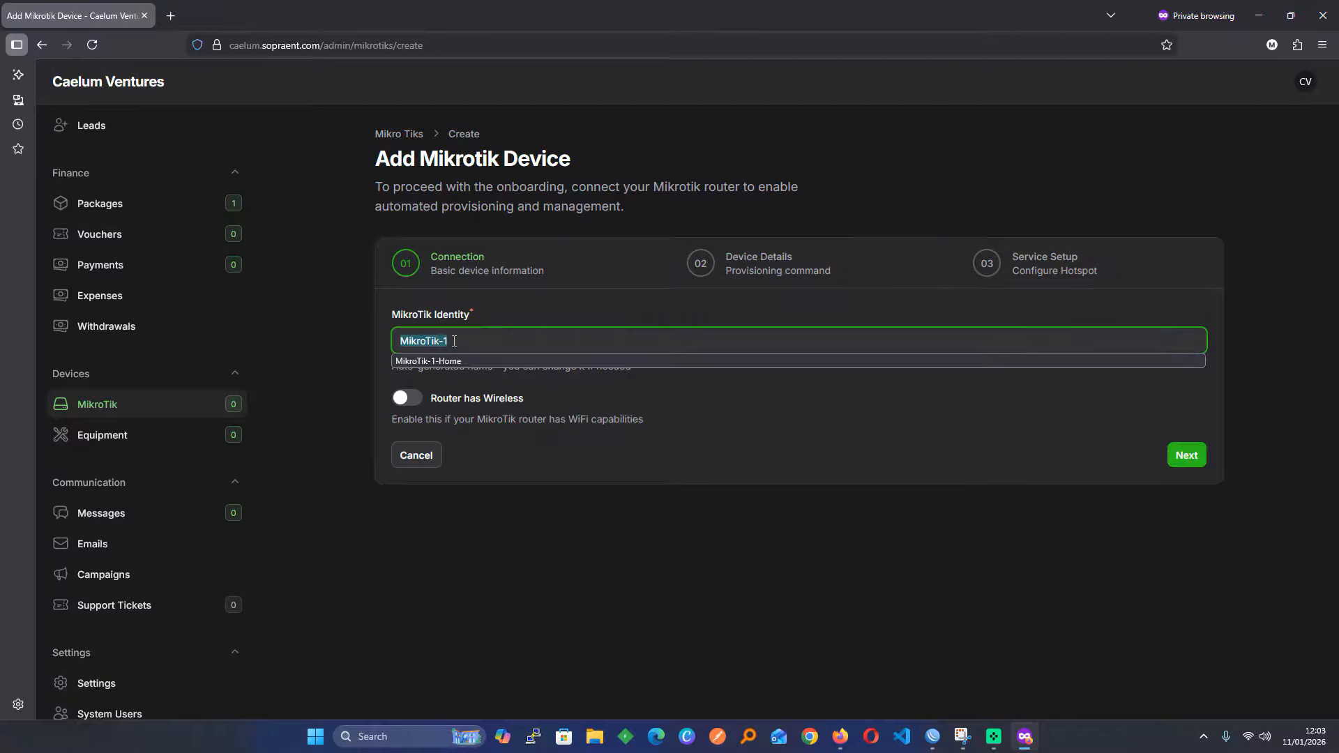
click(472, 346)
text(-Home)
click(706, 432)
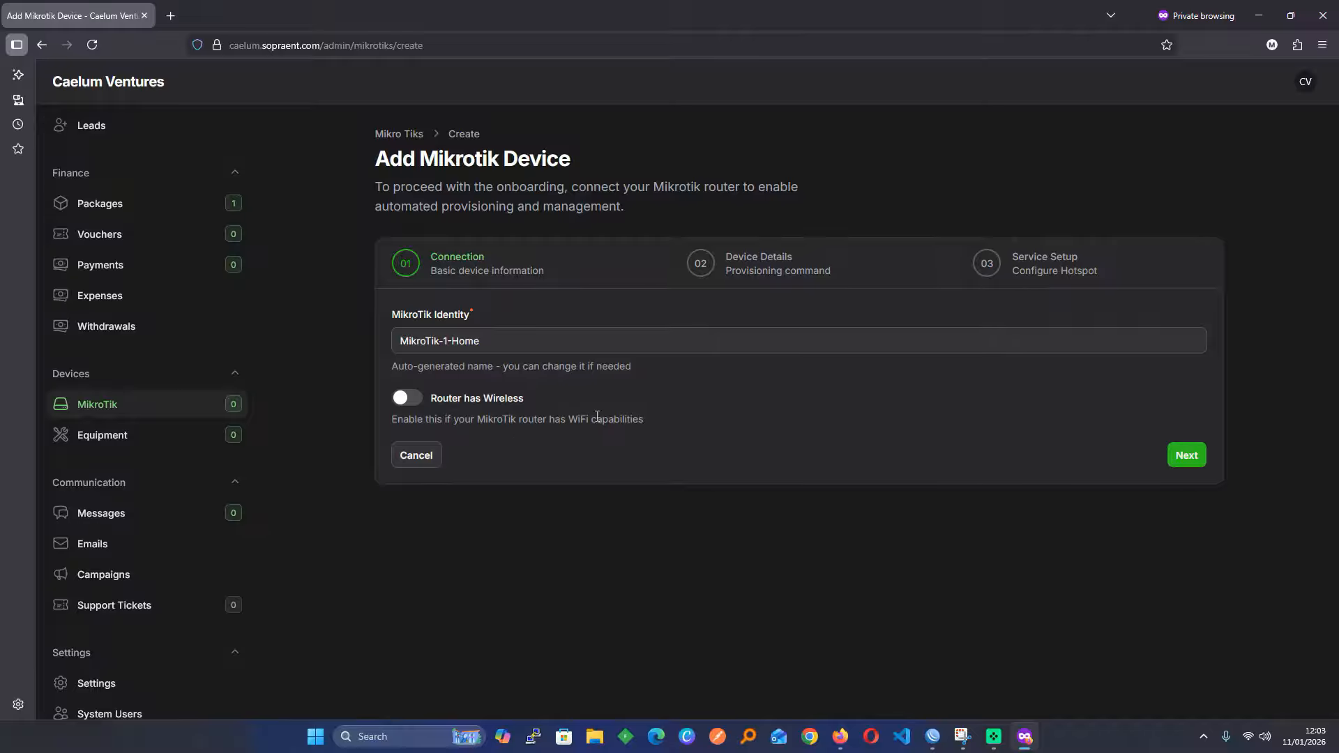
click(412, 401)
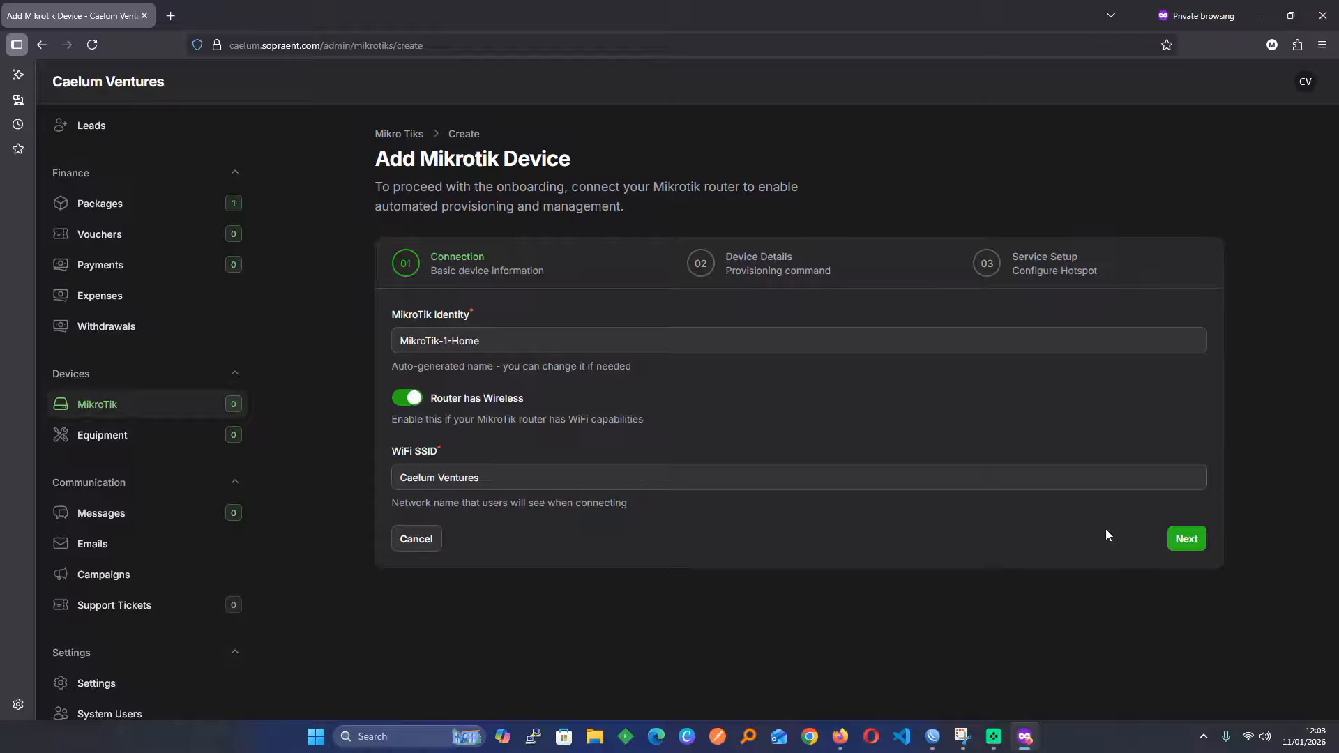
click(1186, 541)
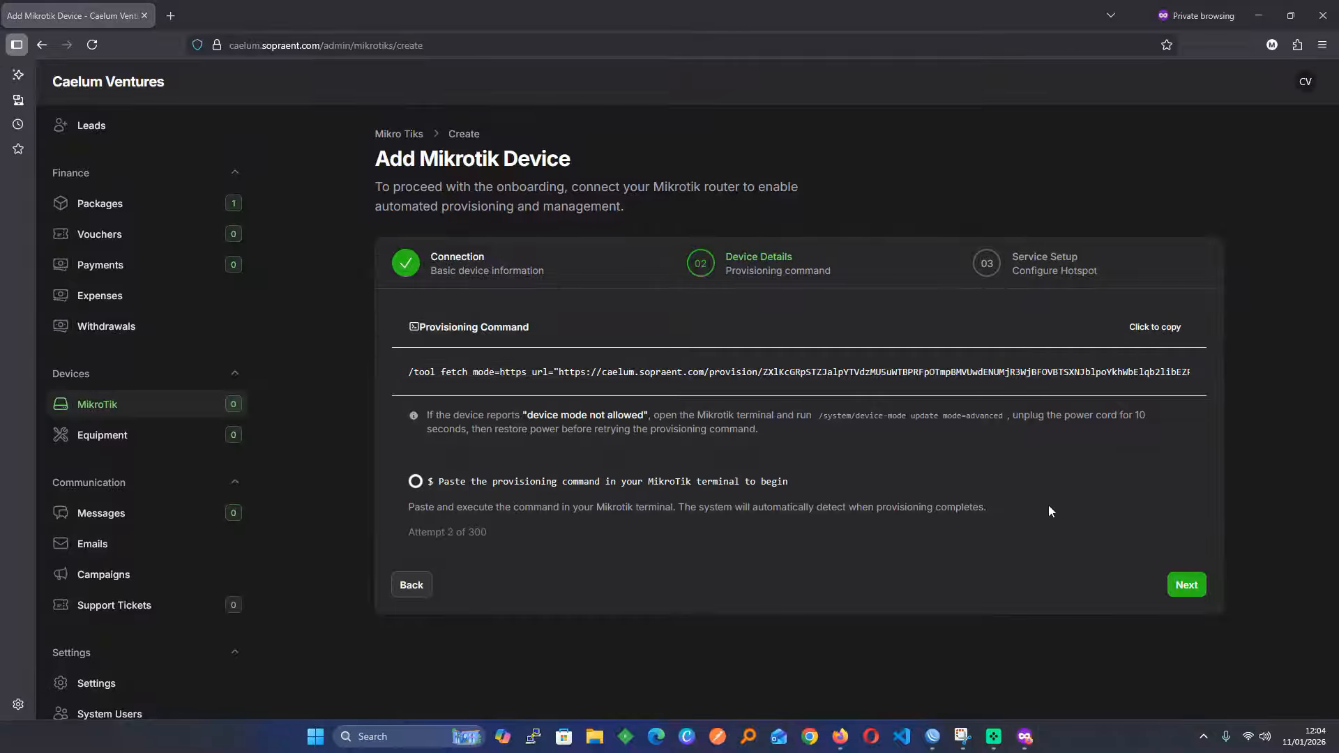
Copy the Provisioning Command and bring the WinBox router terminal back to the front
click(1161, 333)
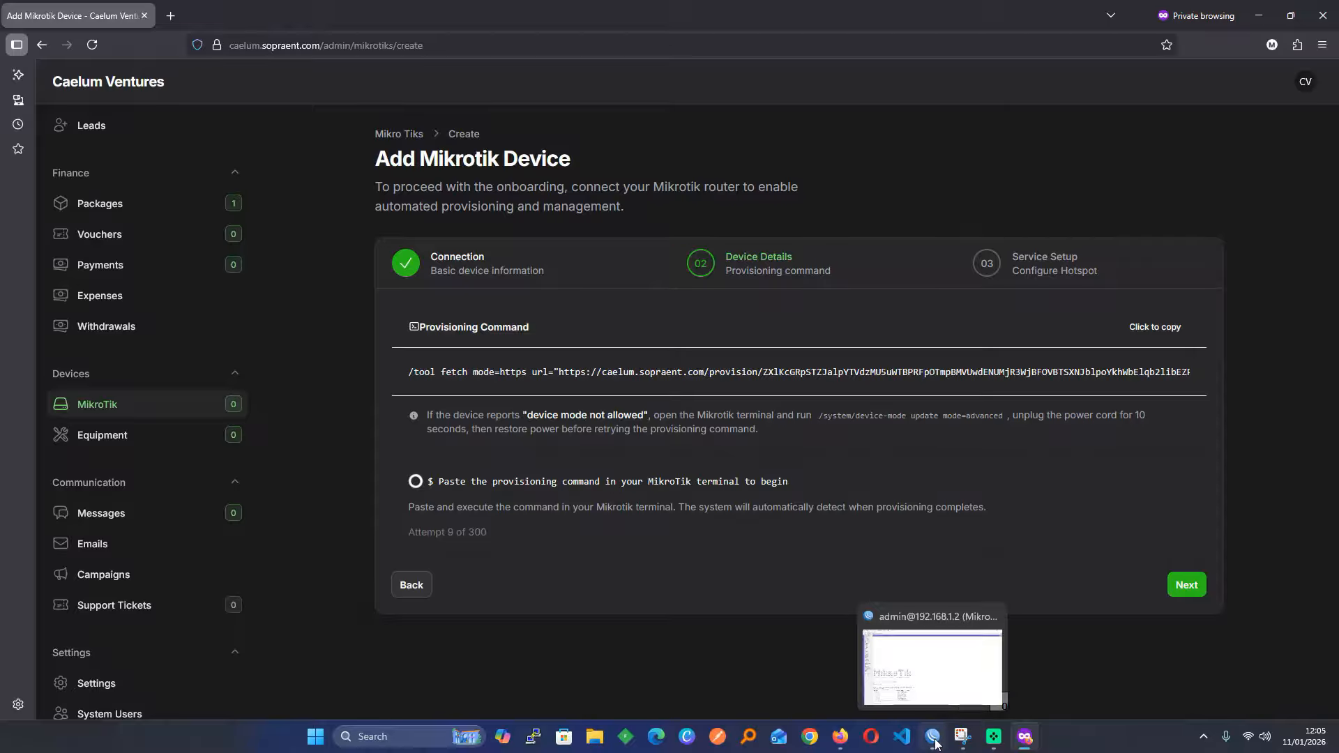
click(1147, 328)
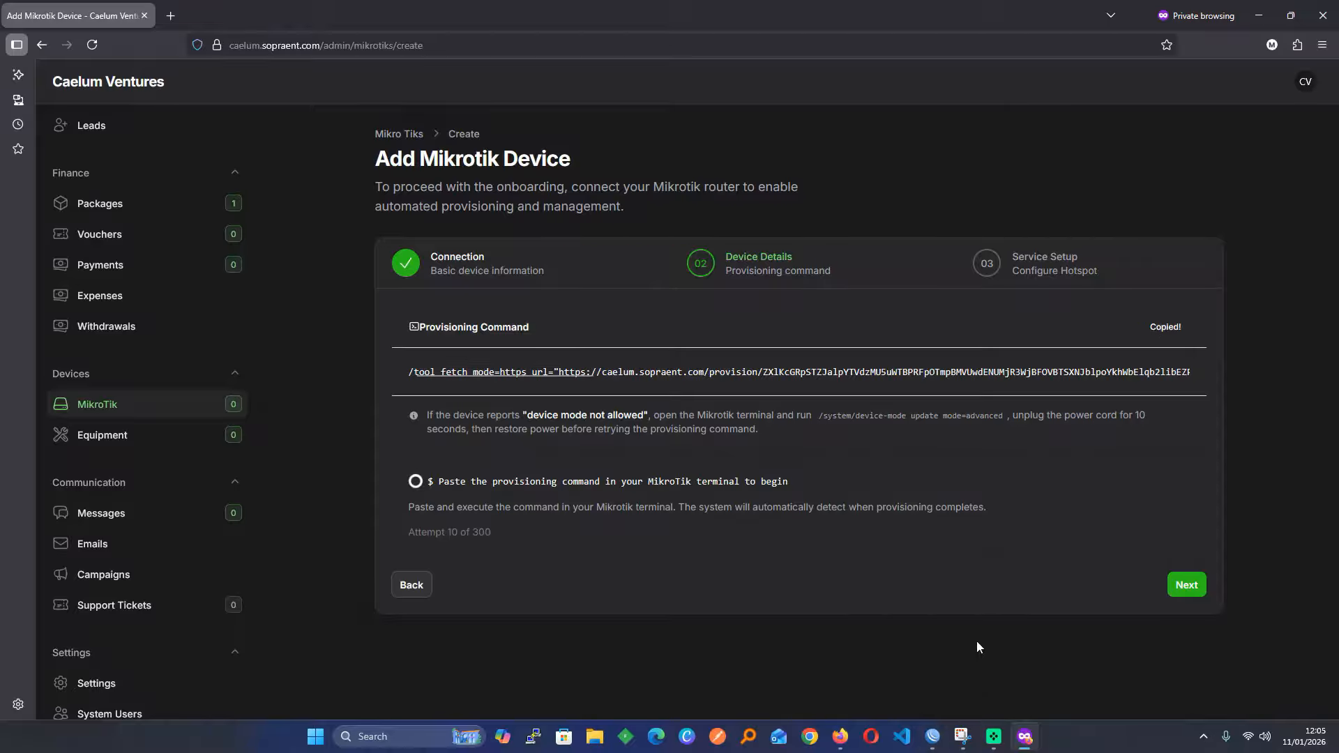
click(930, 738)
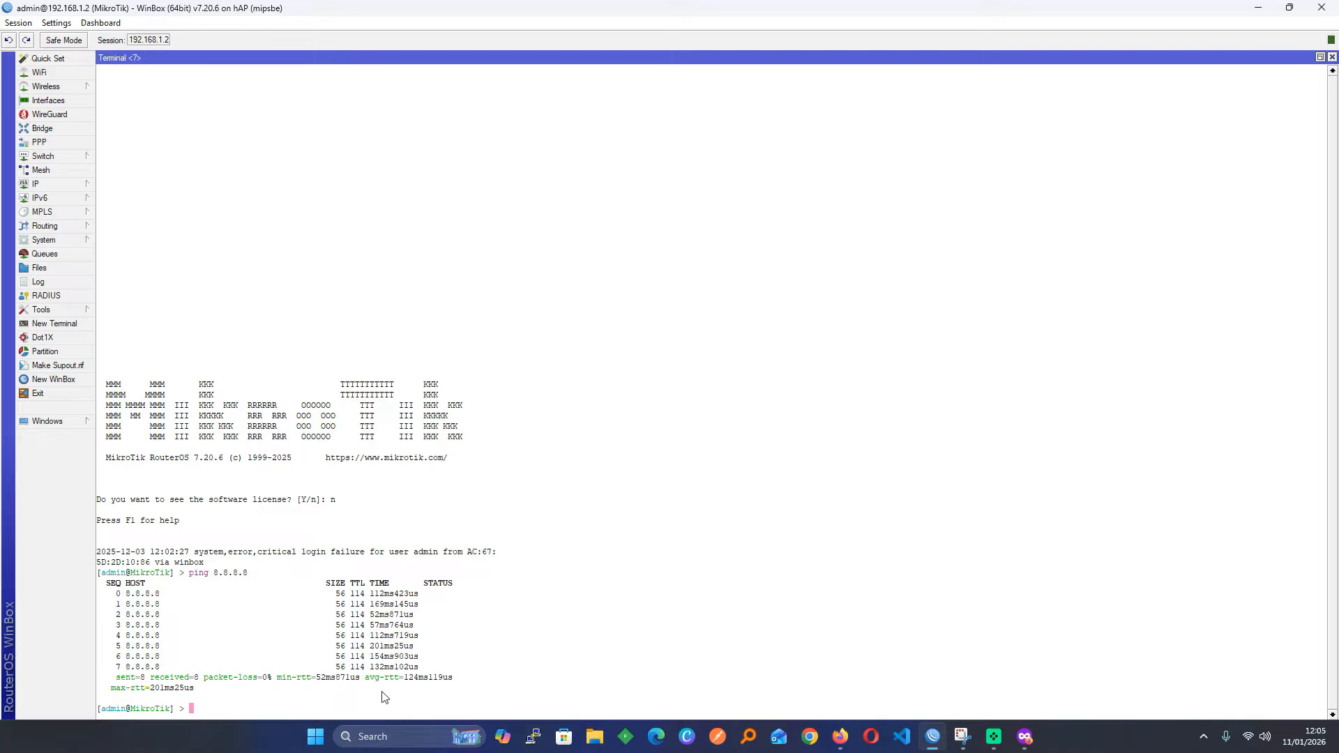
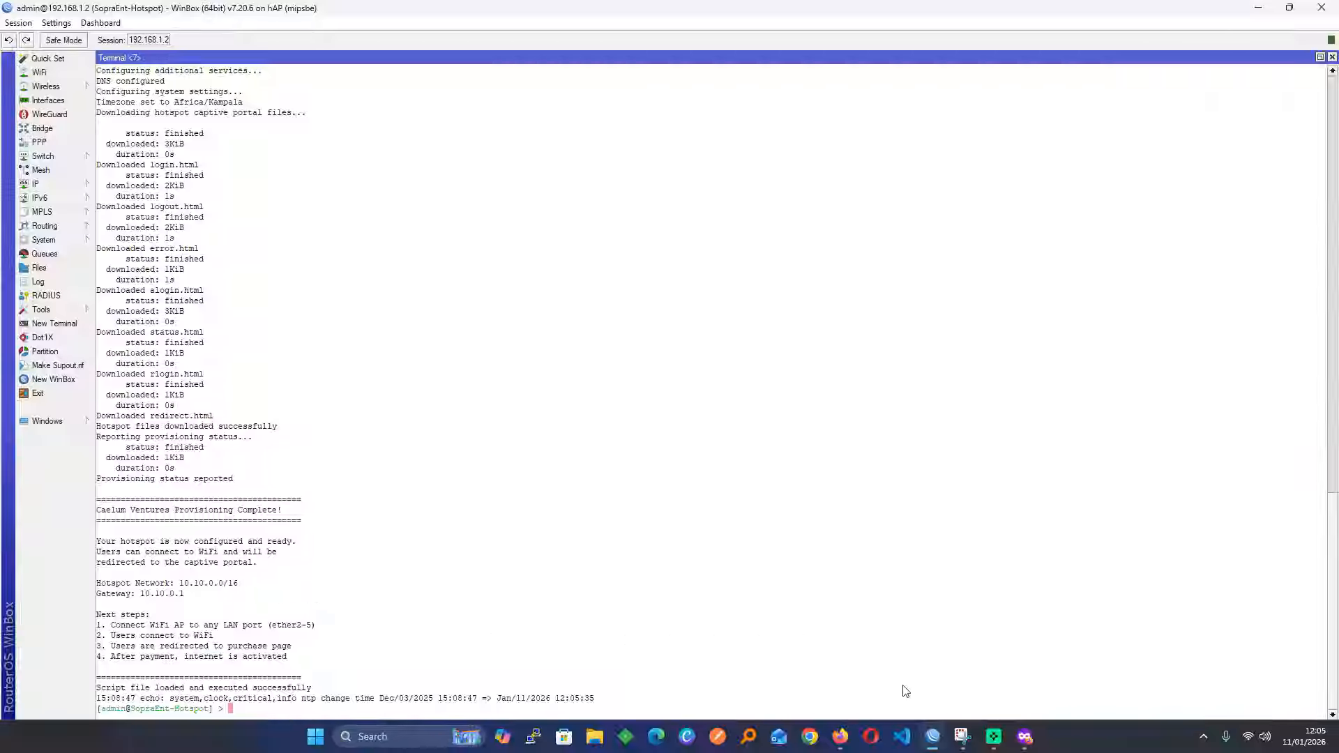
Add ether3, ether4 and ether5 to the client bridge and create the MikroTik-1-Home router
click(1026, 739)
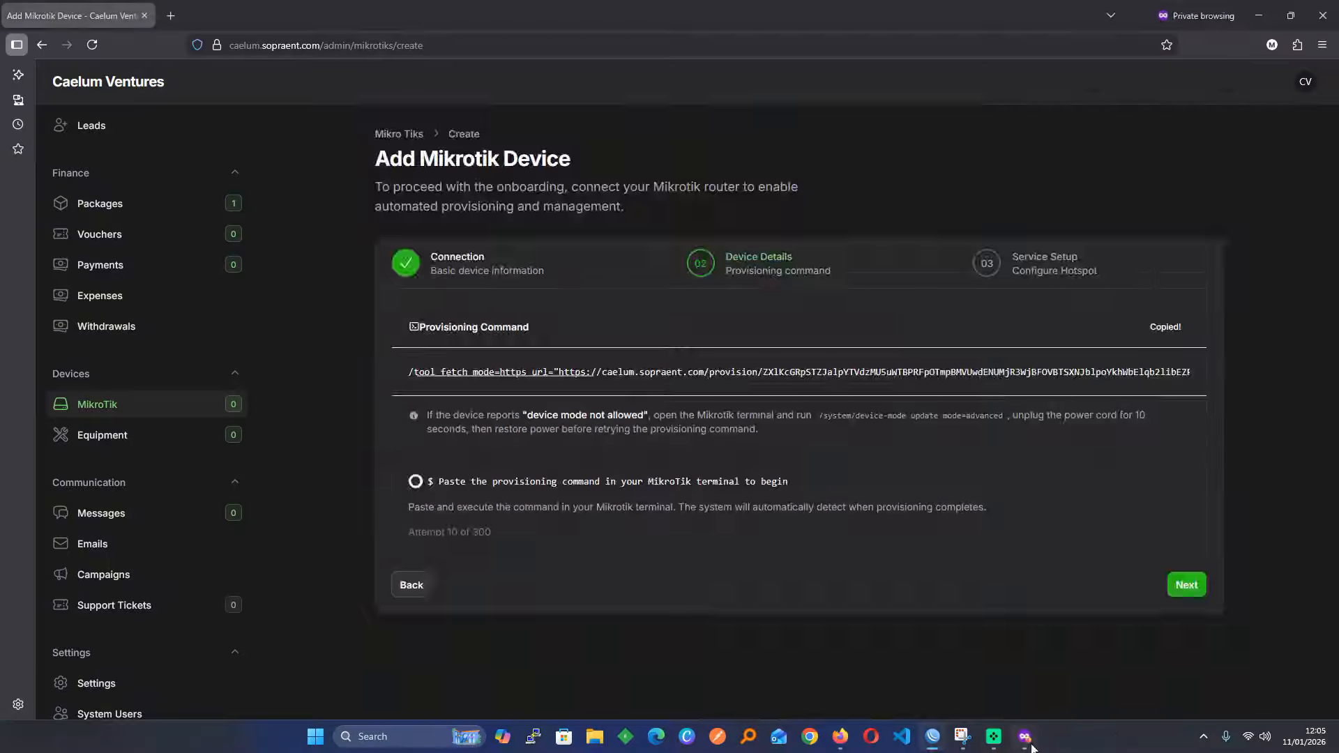
scroll(794, 454, down, 10)
scroll(722, 475, up, 3)
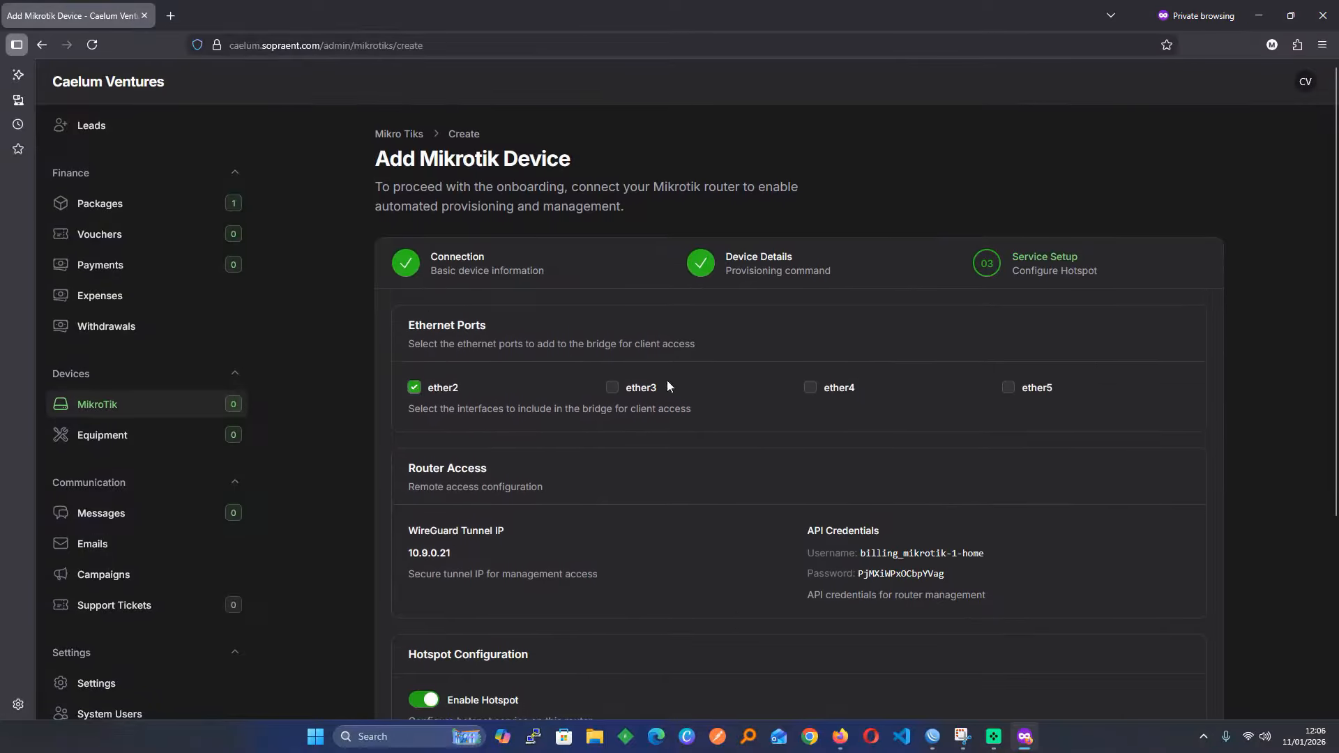
click(643, 392)
click(827, 389)
click(1014, 383)
scroll(868, 411, down, 4)
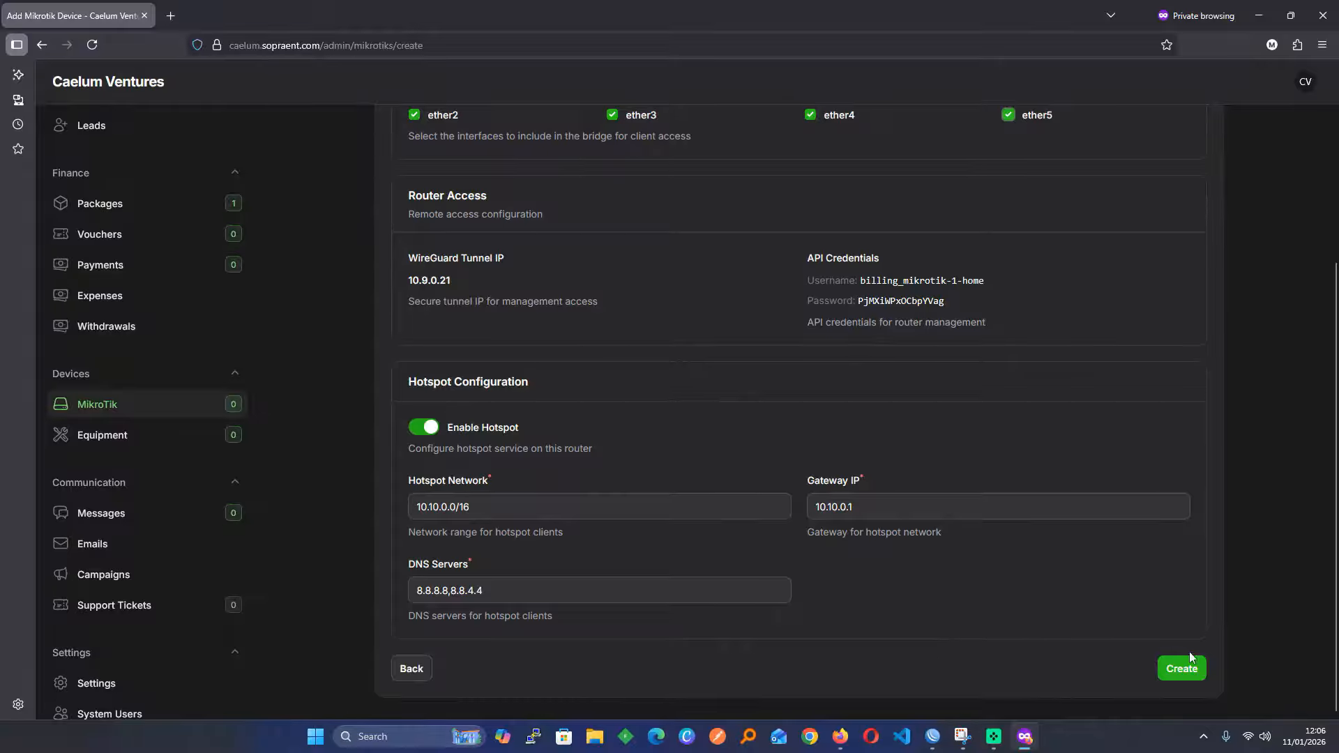
click(1185, 669)
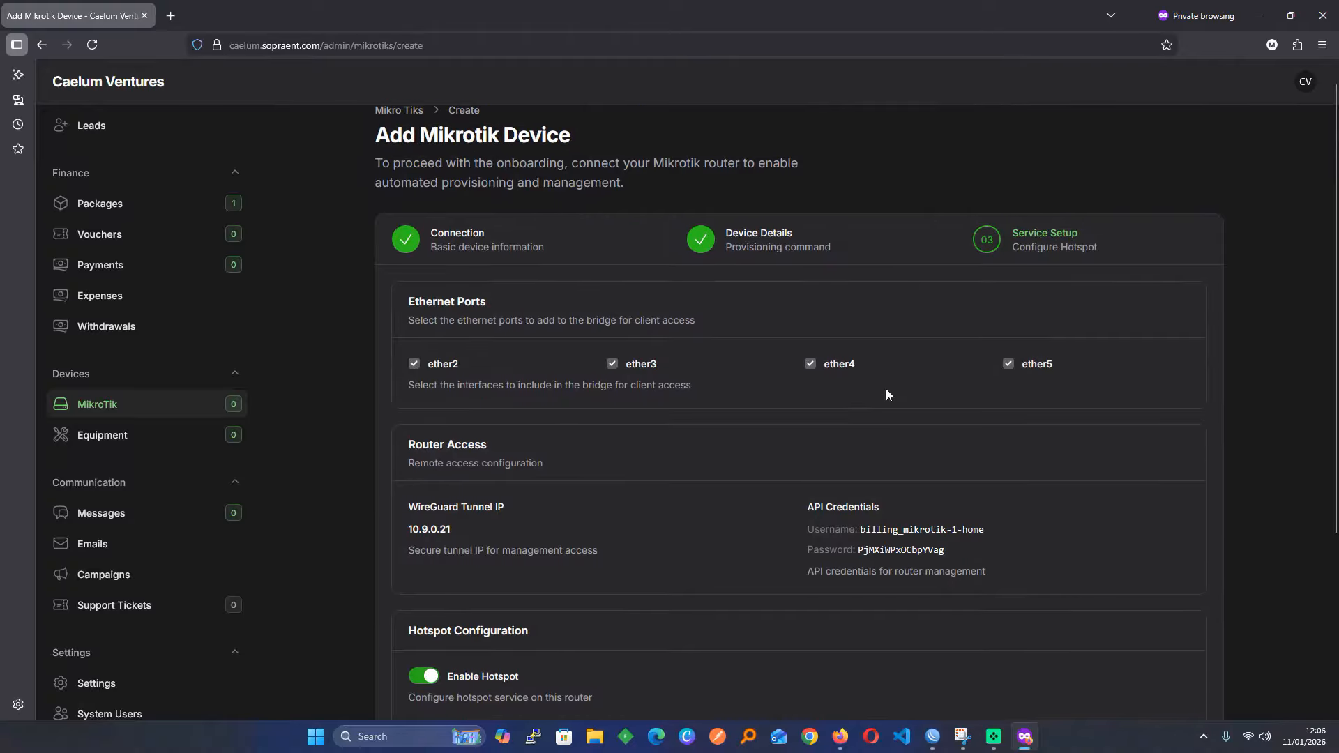
scroll(887, 390, down, 4)
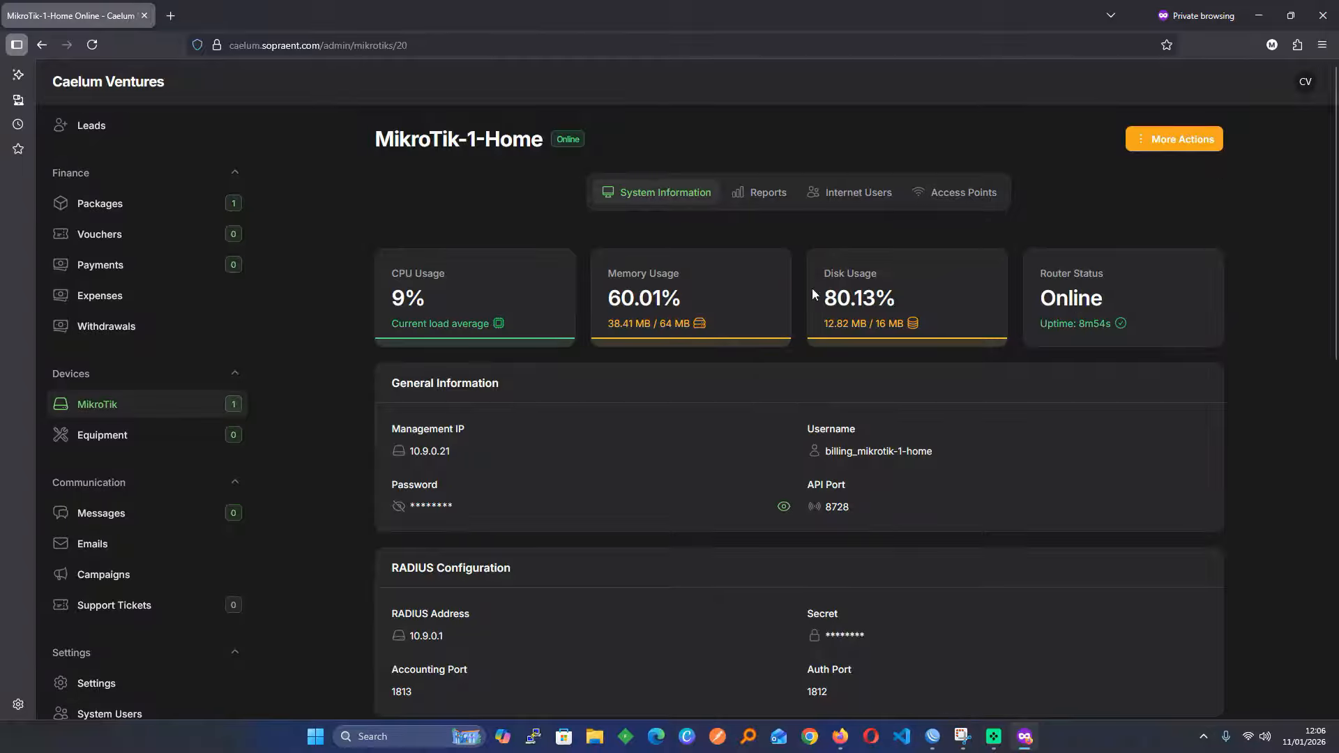
click(119, 408)
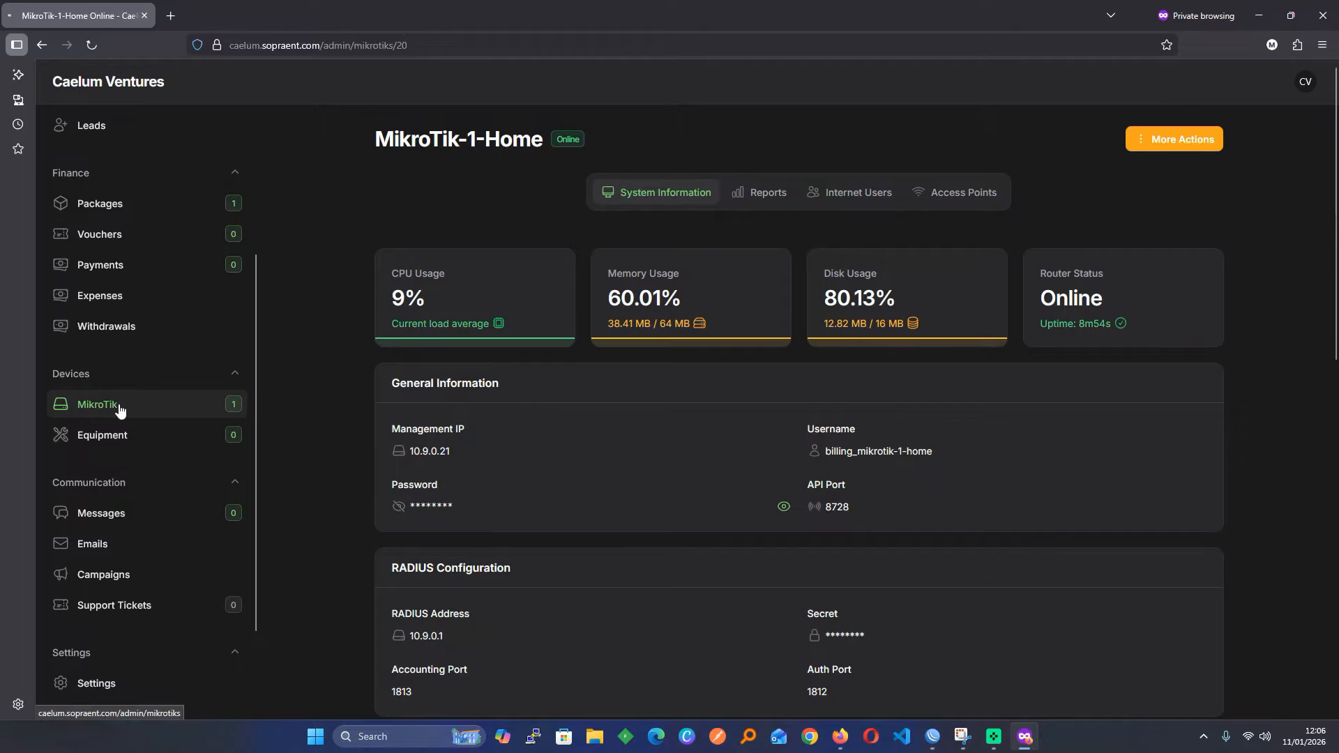
click(665, 350)
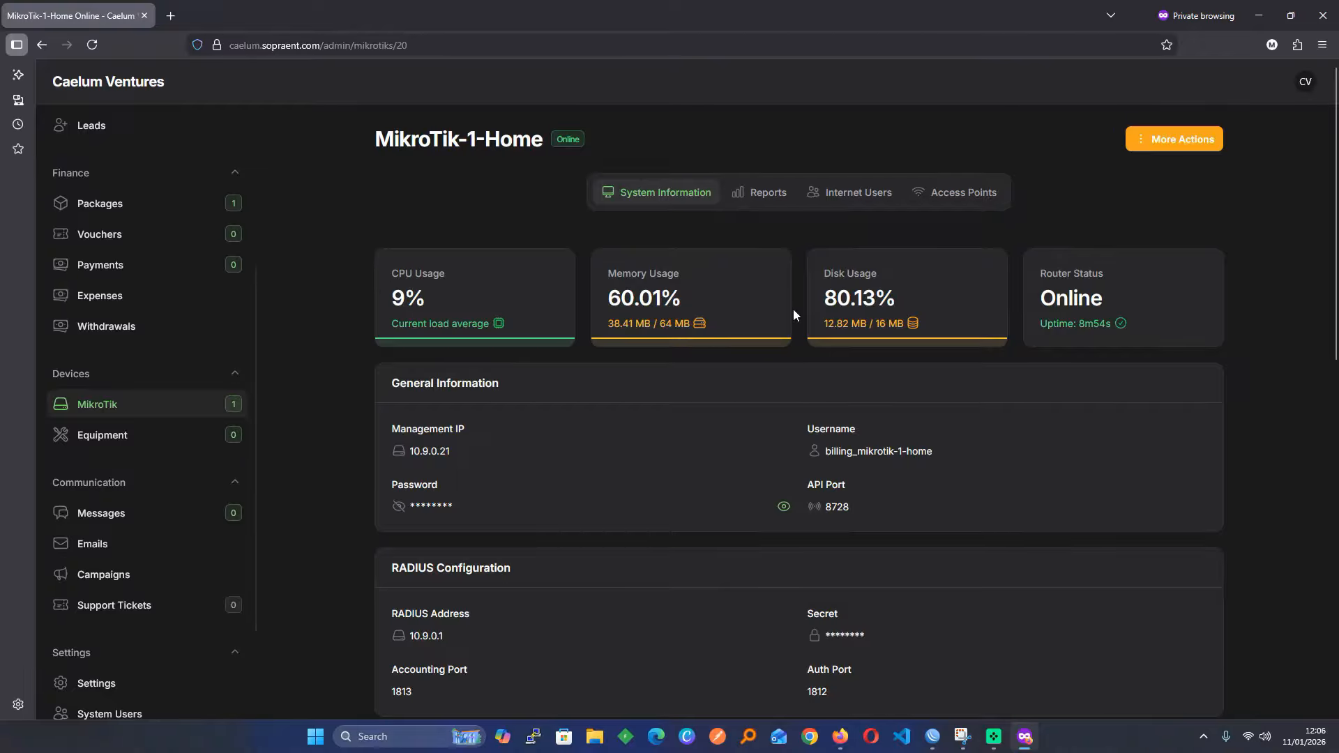
scroll(778, 254, down, 2)
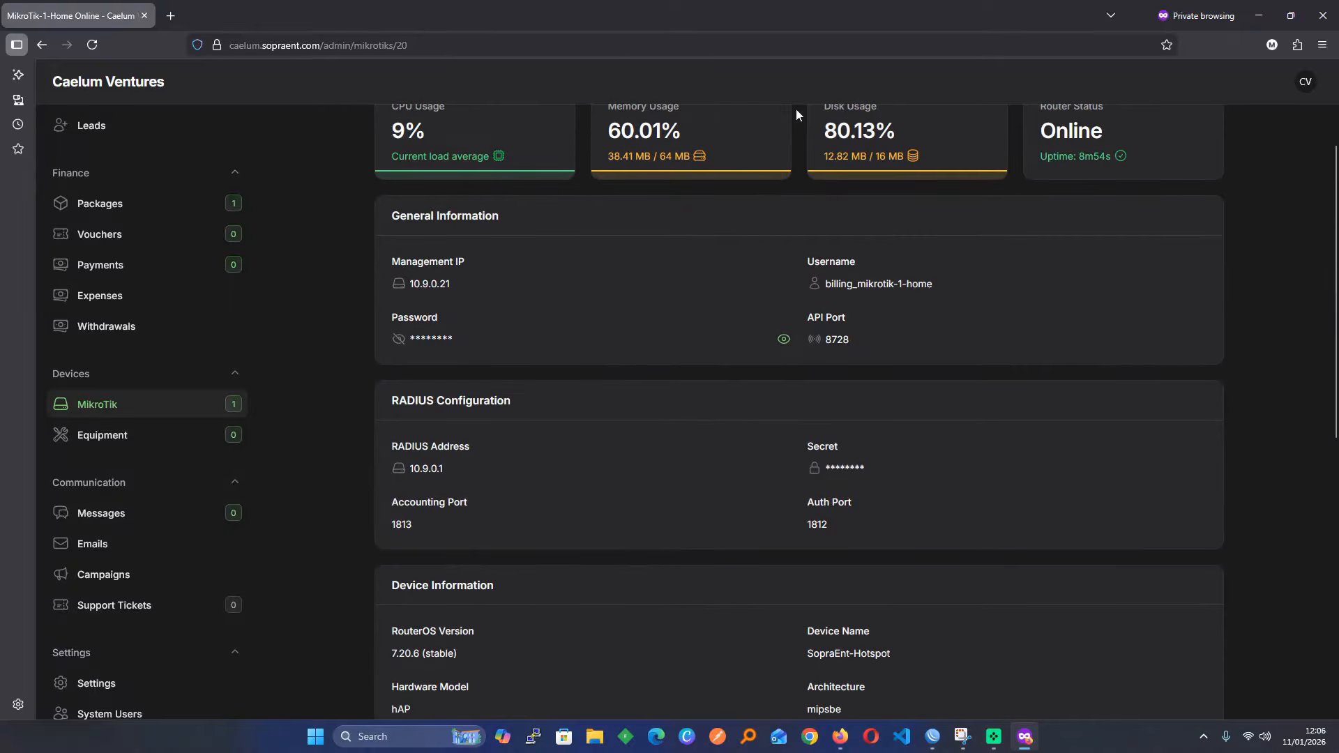
scroll(738, 238, up, 2)
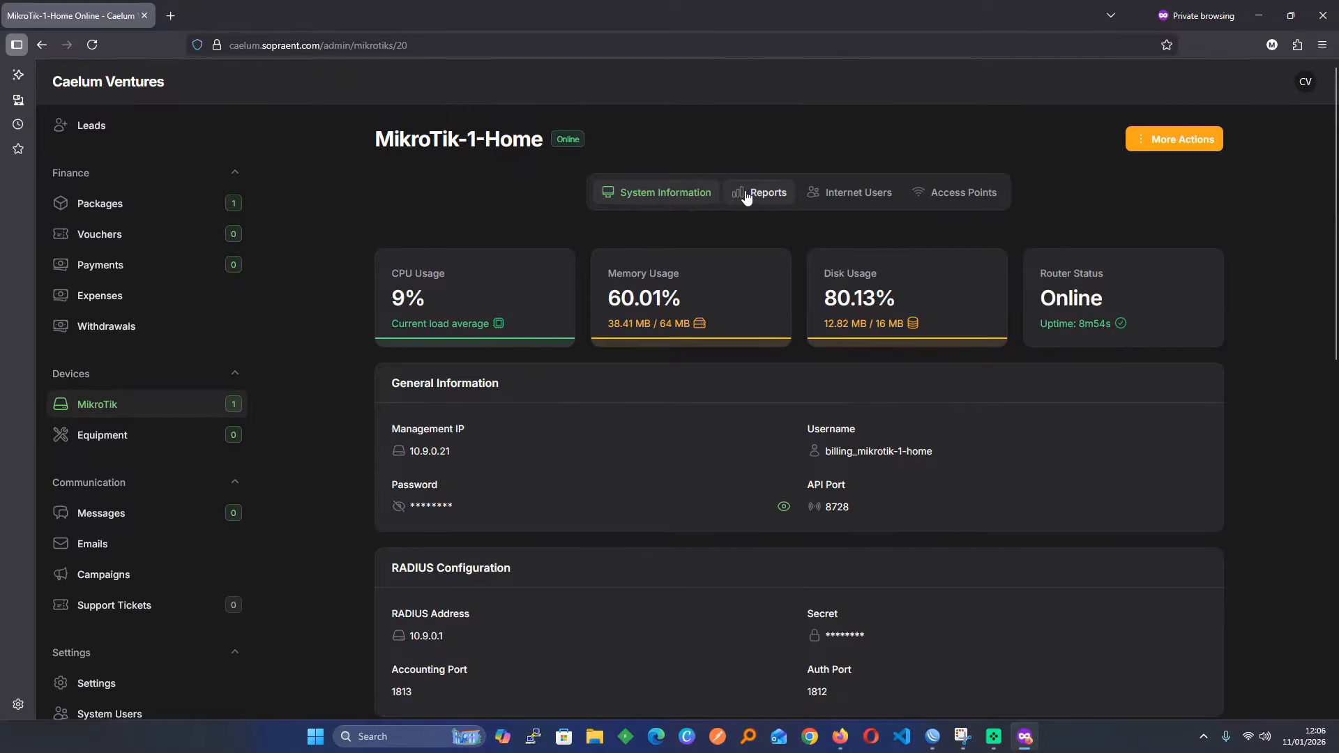
click(746, 198)
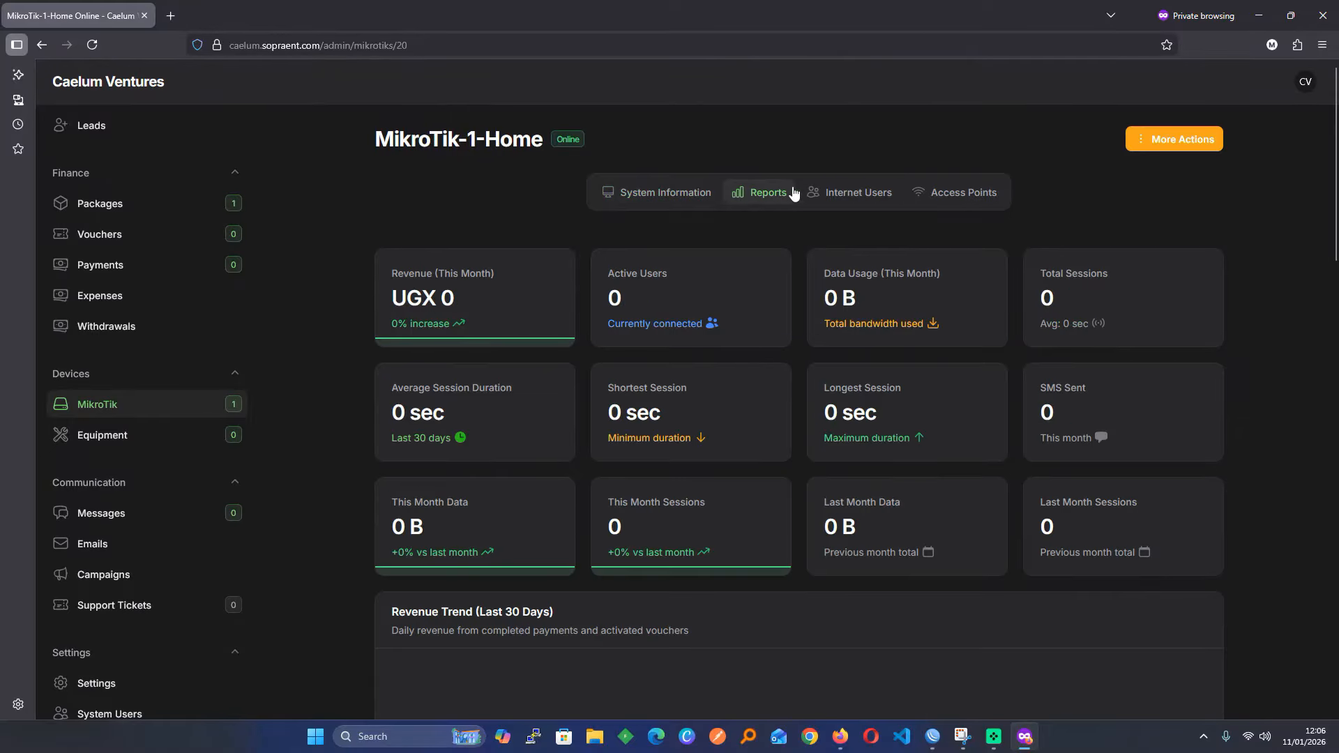
click(843, 198)
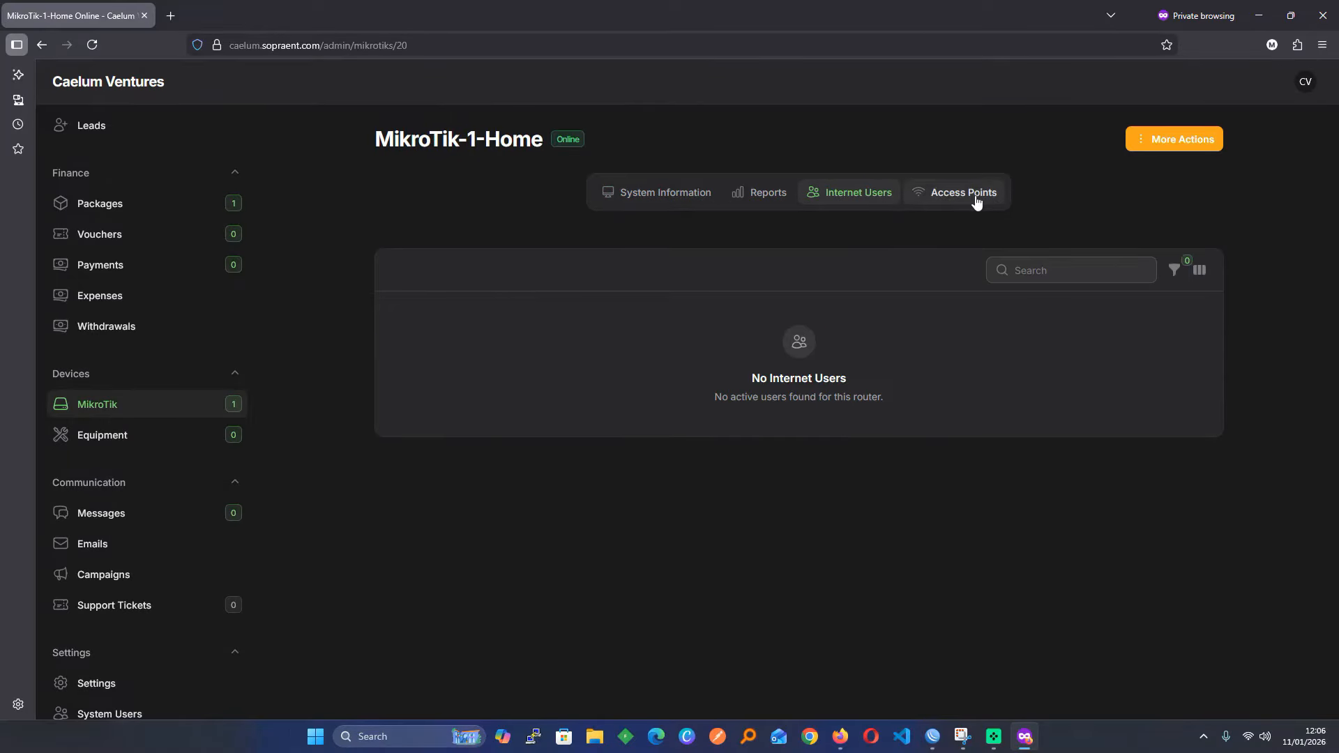
click(939, 202)
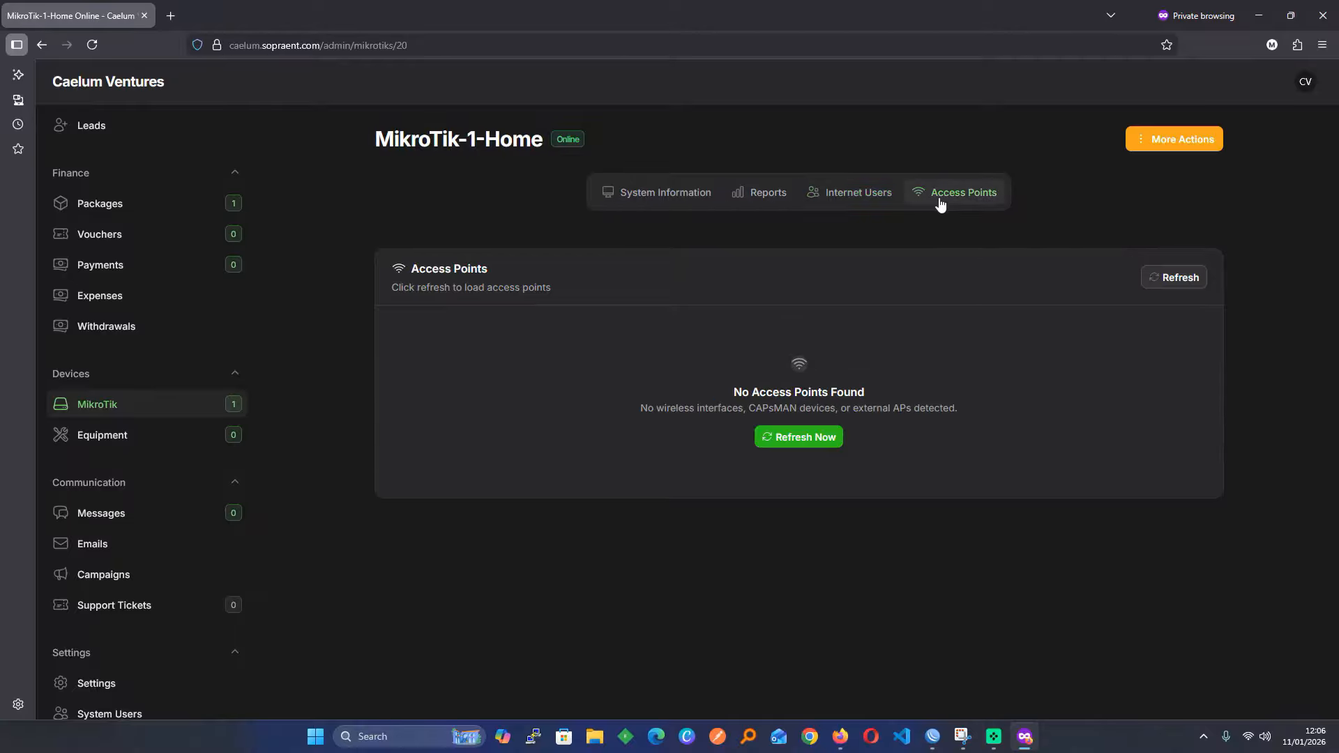
click(627, 202)
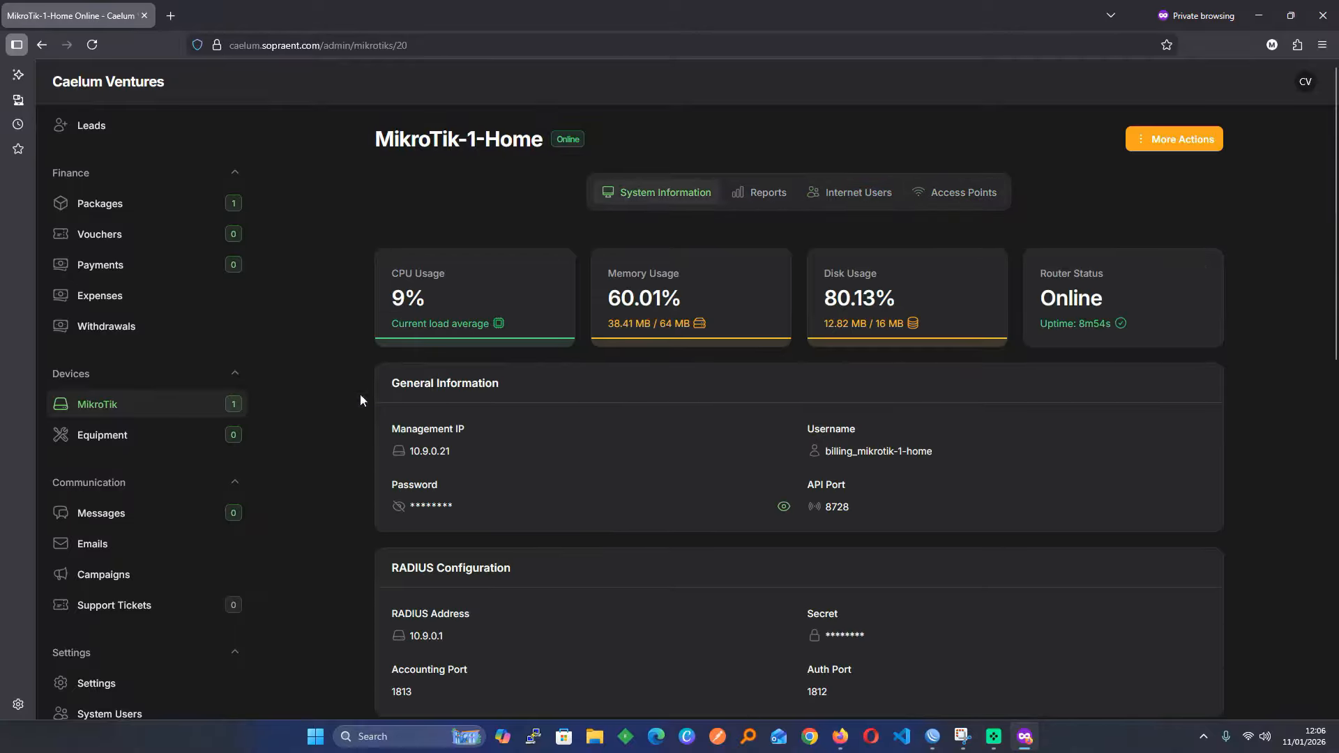
scroll(109, 484, down, 2)
Go to Packages and start a new package
scroll(108, 484, up, 5)
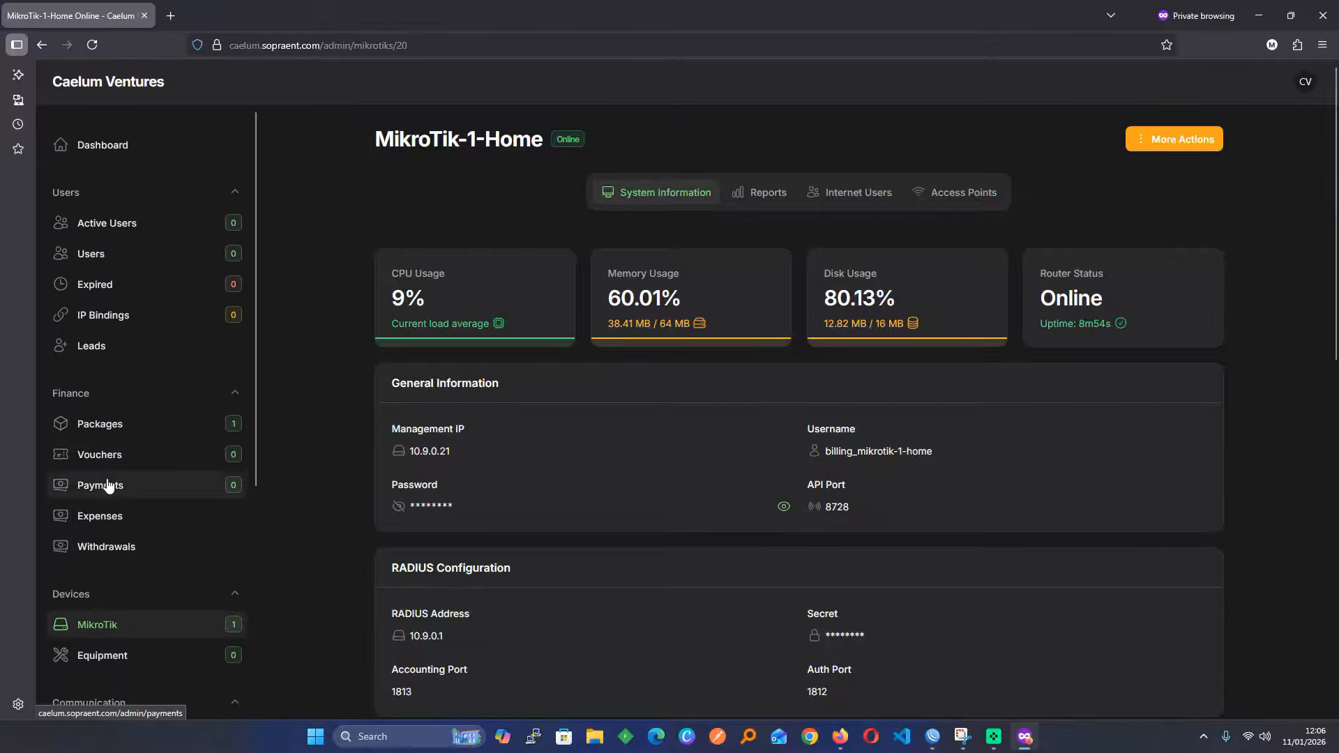
click(176, 432)
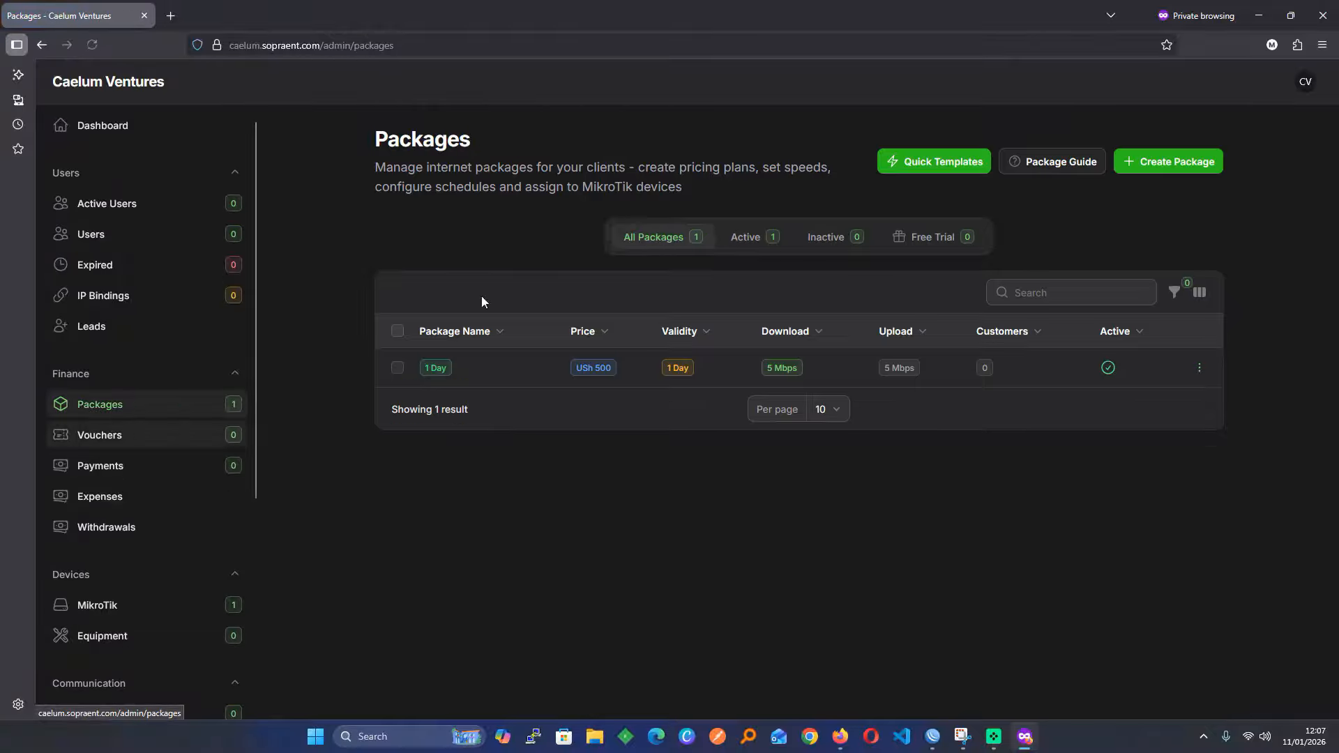
click(1145, 165)
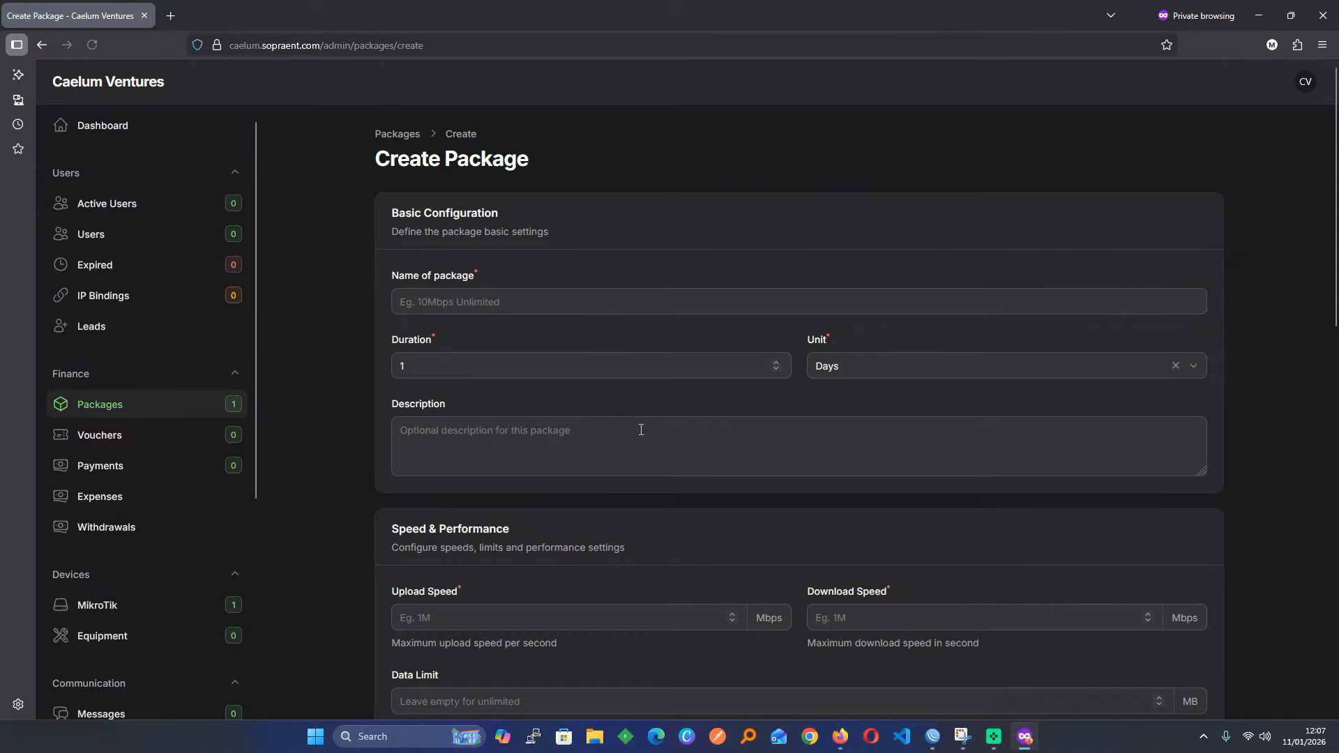
scroll(639, 432, down, 7)
scroll(639, 428, down, 4)
scroll(638, 429, up, 11)
Review the Create Package form's duration units, upload speed and the price of 0
click(853, 375)
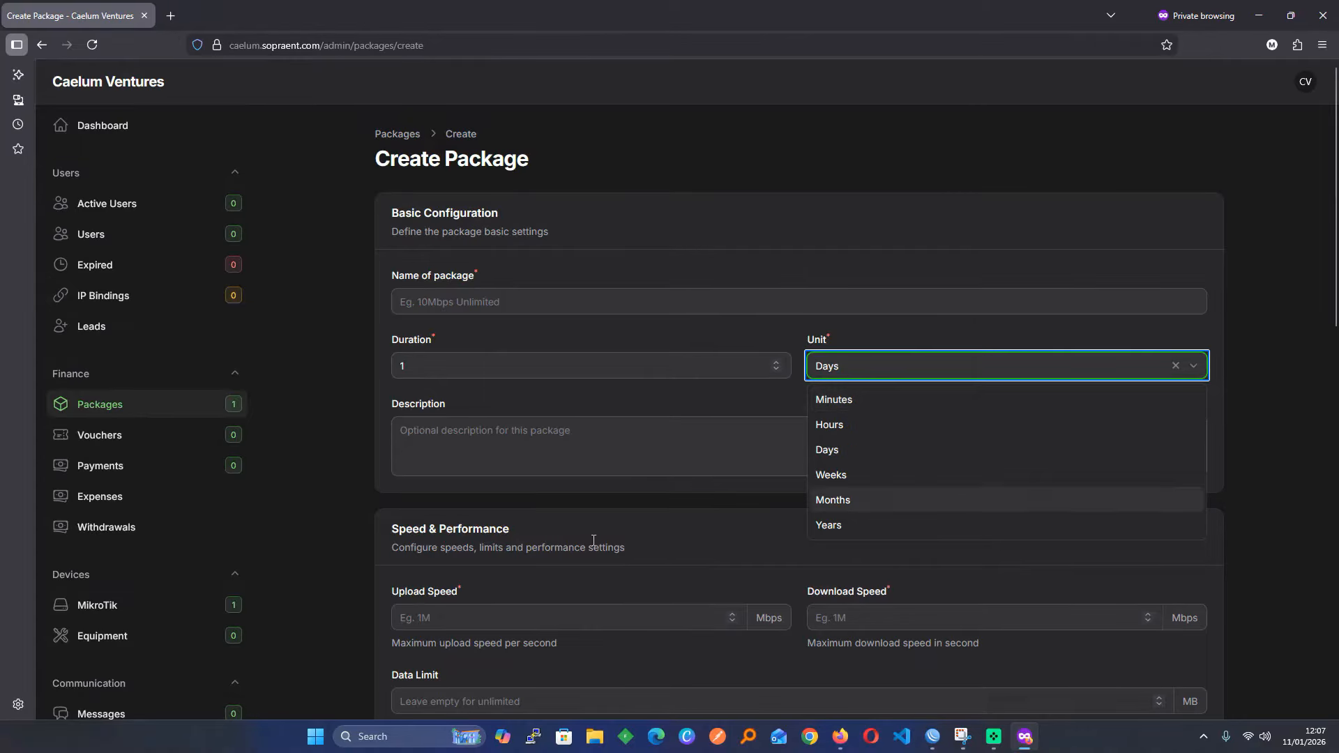
scroll(584, 535, down, 3)
click(464, 348)
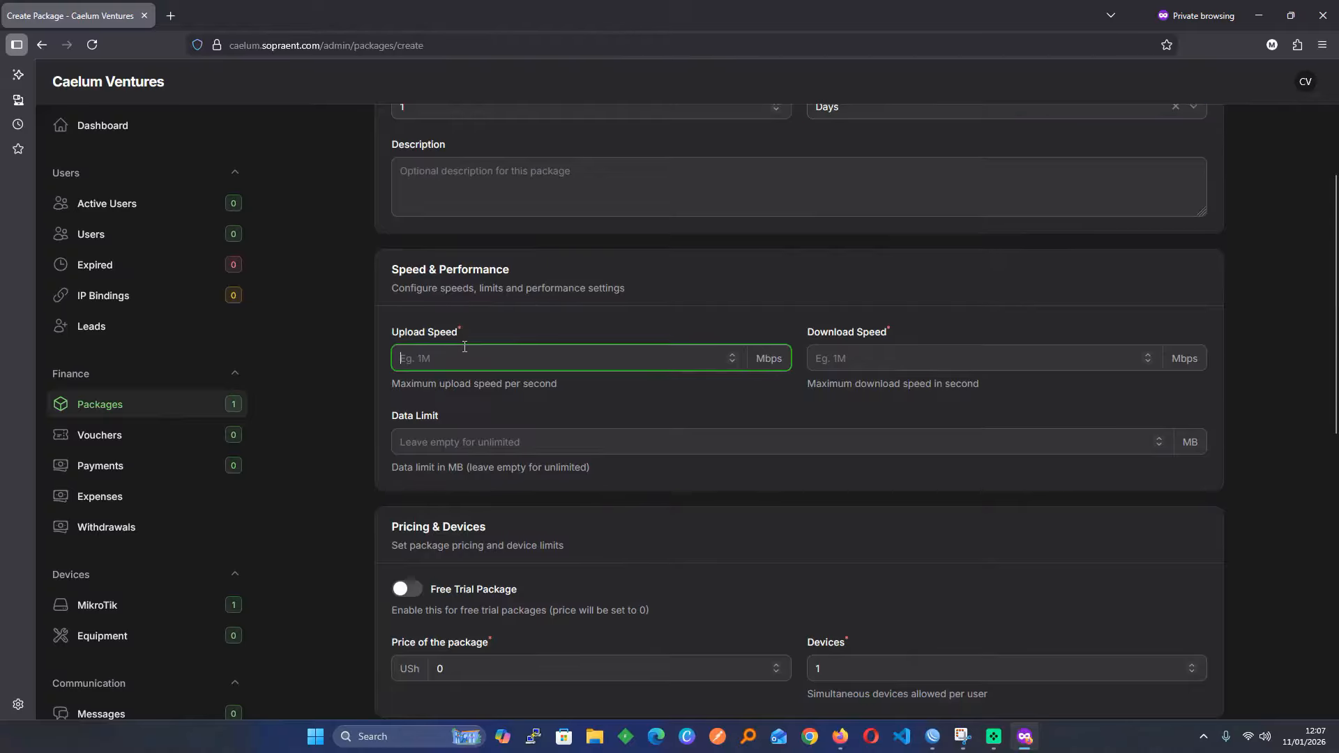
scroll(465, 347, down, 2)
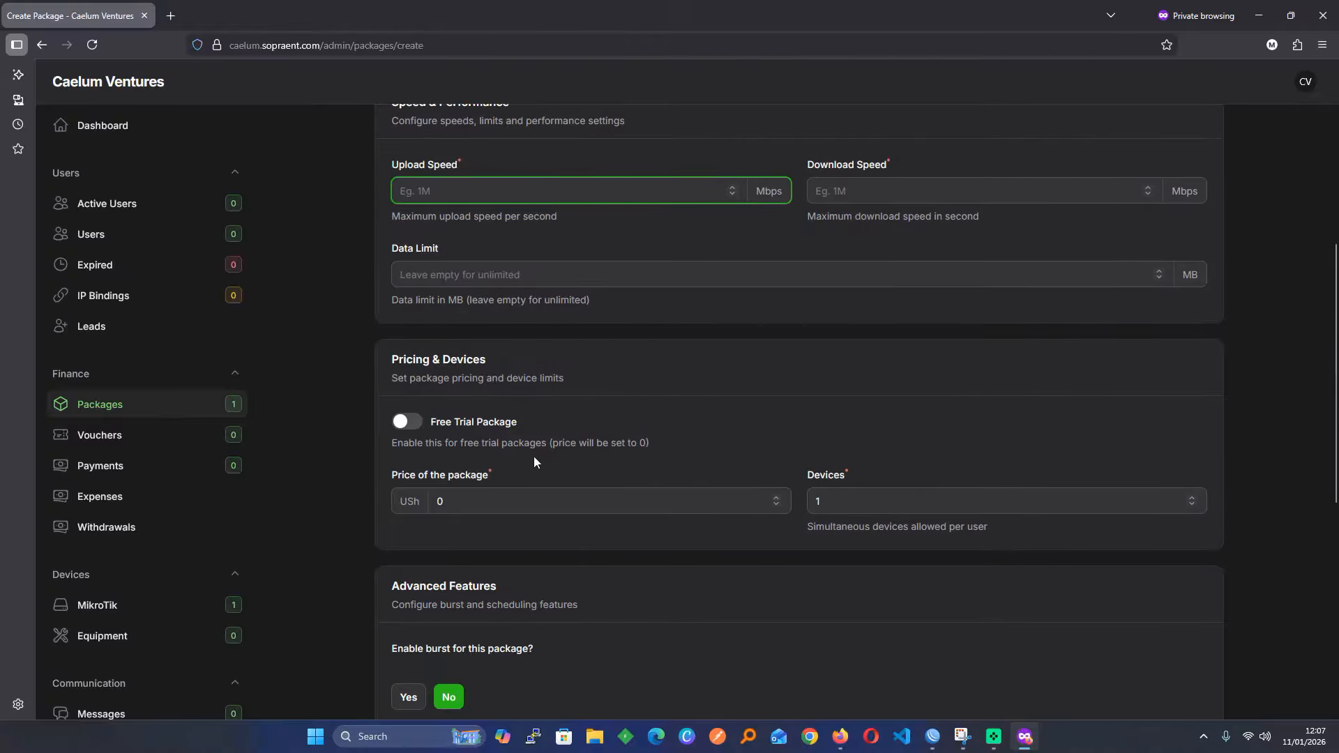
scroll(534, 458, down, 2)
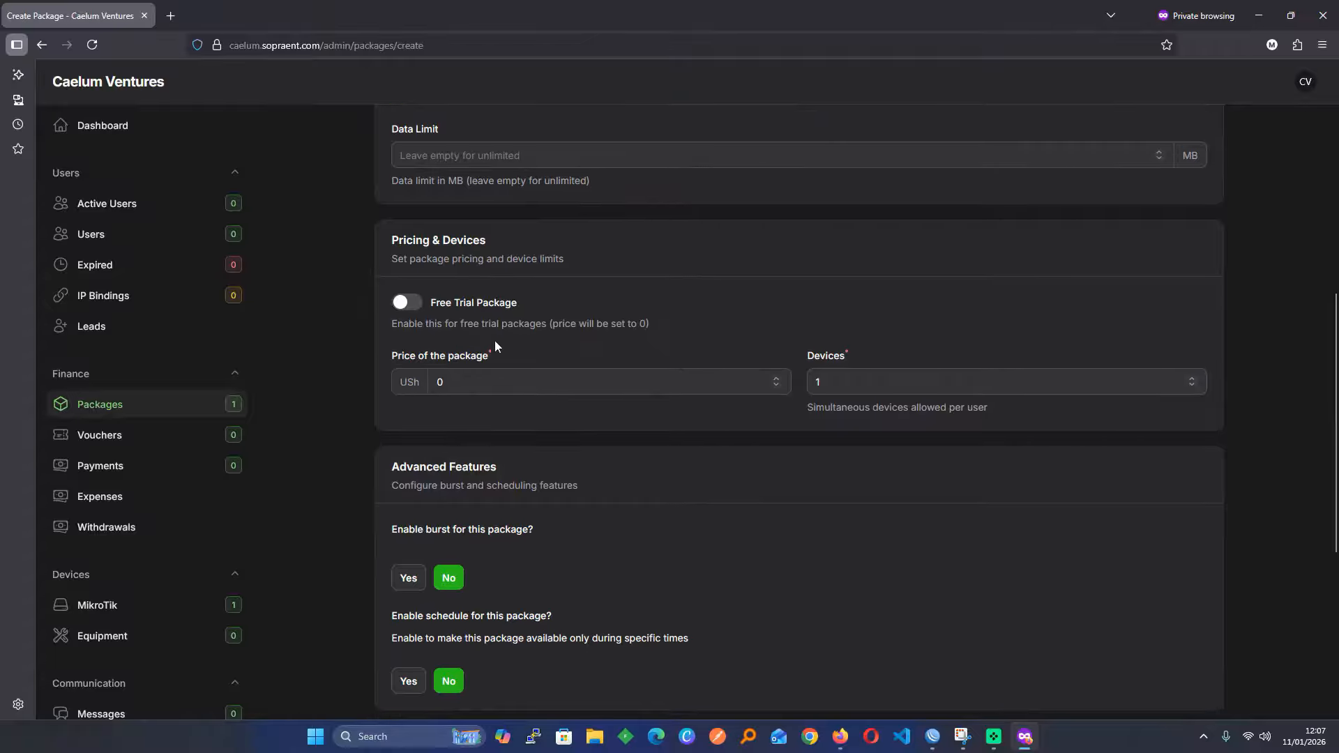
double_click(471, 387)
scroll(374, 489, down, 5)
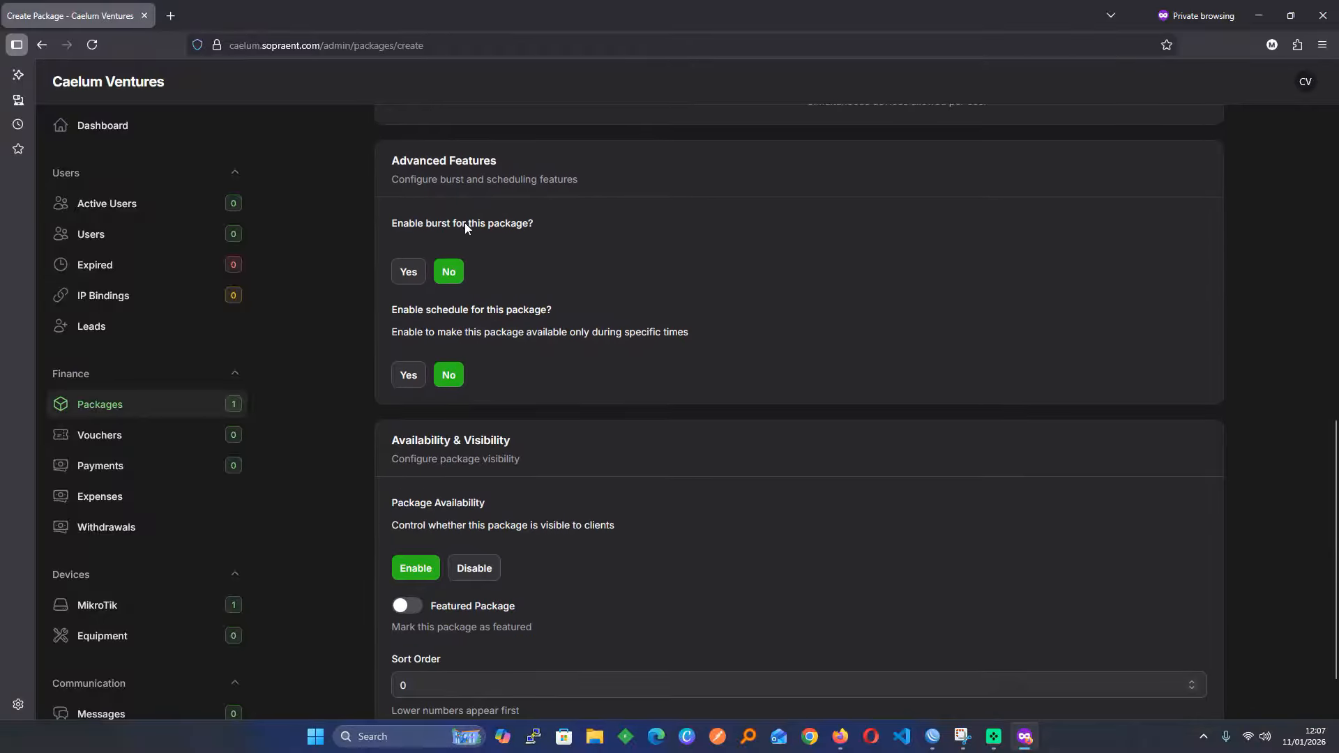
scroll(523, 486, down, 2)
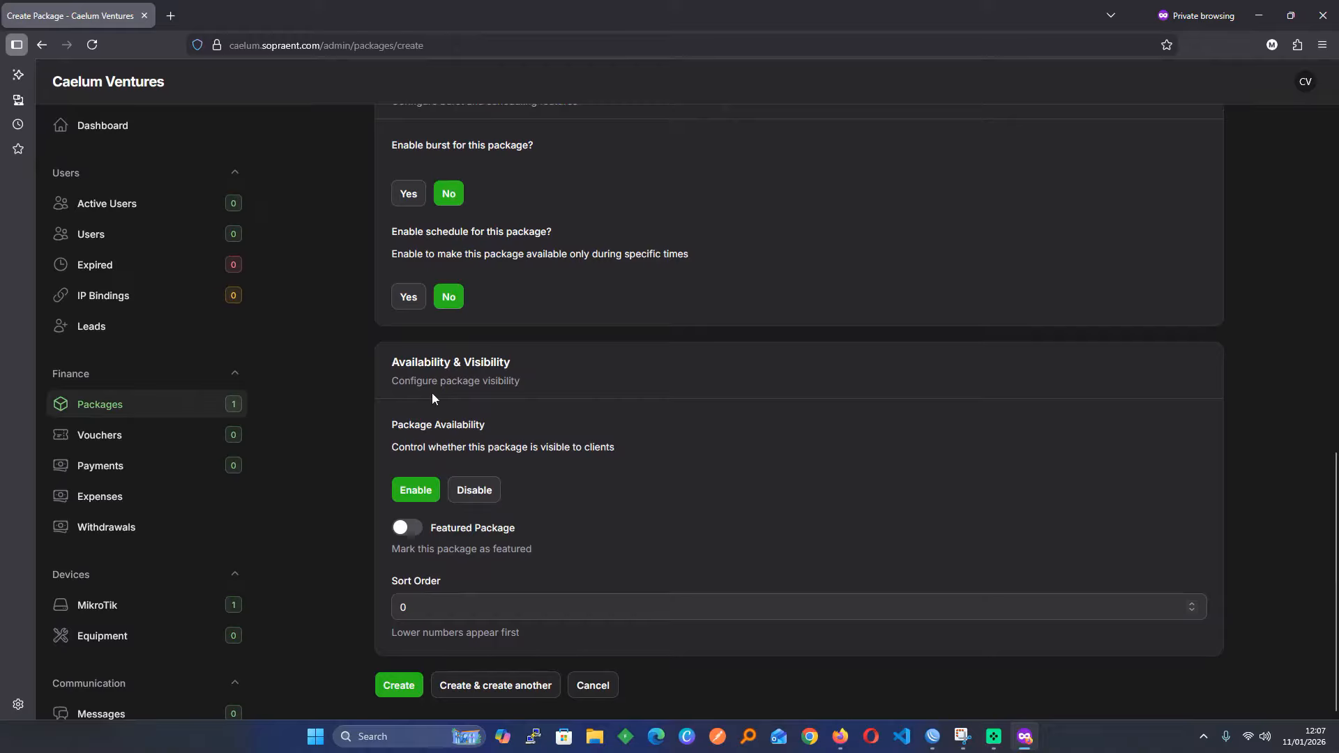
scroll(132, 502, down, 5)
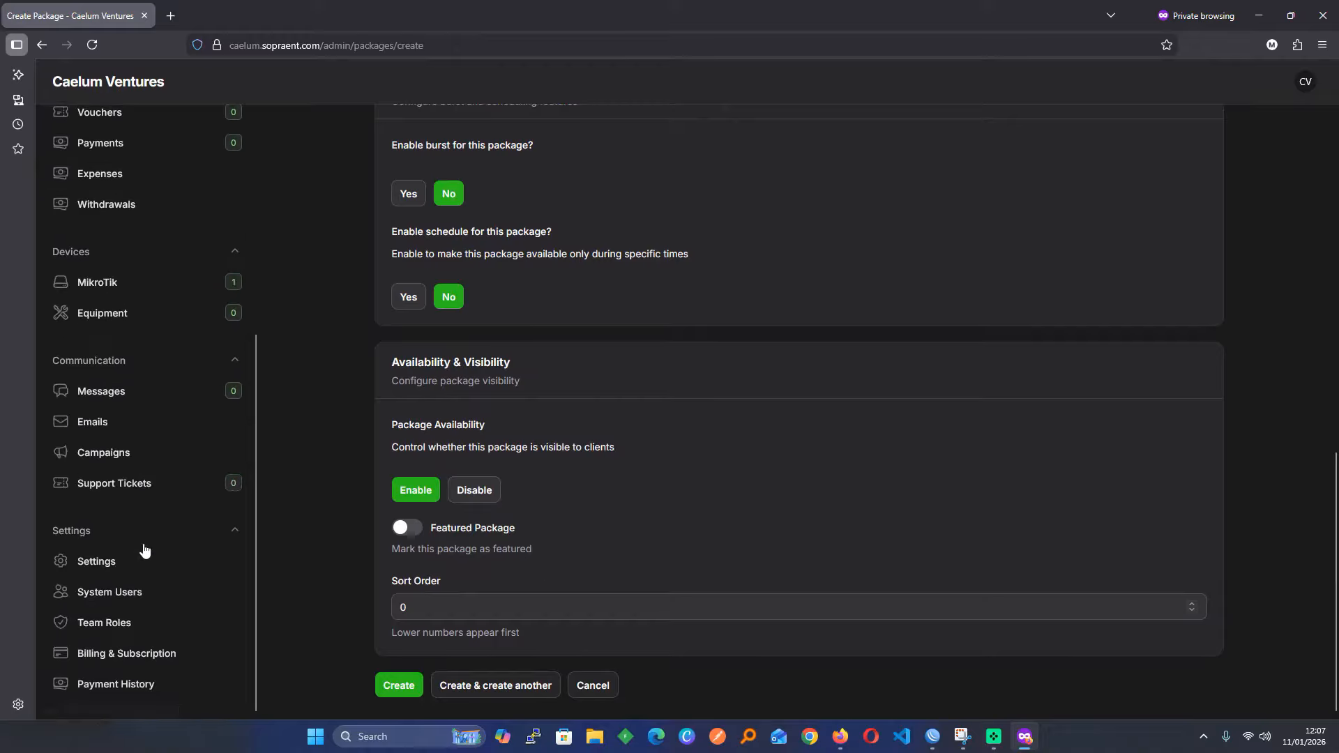
Review General Settings branding (brand color #1bba0b, Work Sans font) and select the site address
click(134, 568)
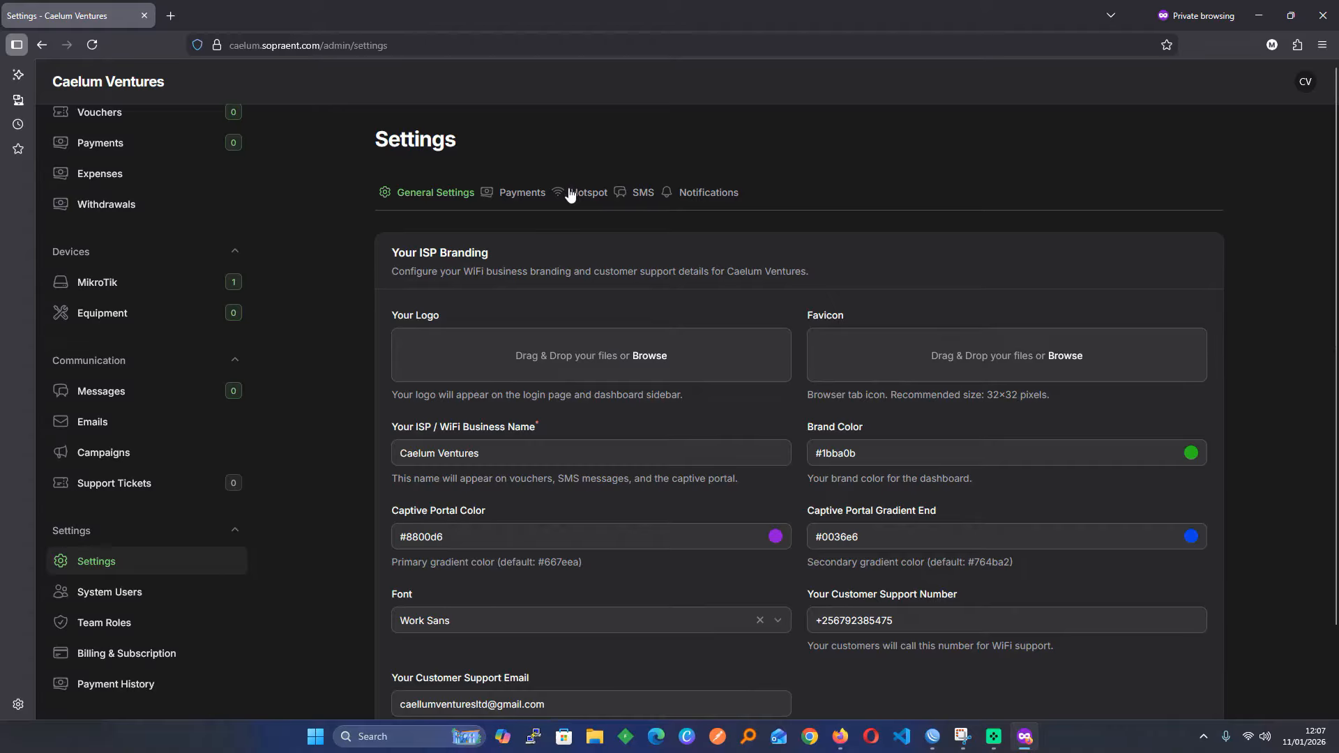
scroll(445, 265, down, 2)
scroll(446, 265, up, 2)
scroll(446, 261, down, 1)
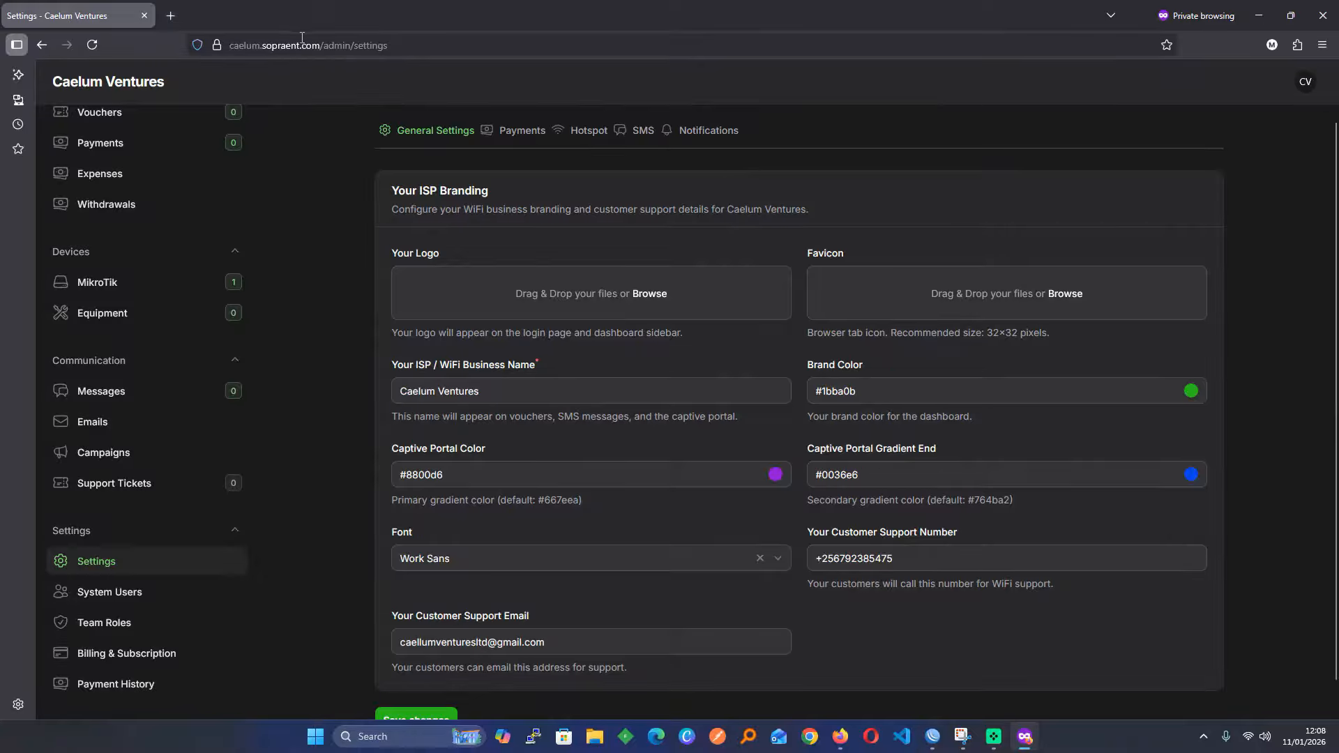
drag(321, 45, 188, 46)
key(ctrl+c)
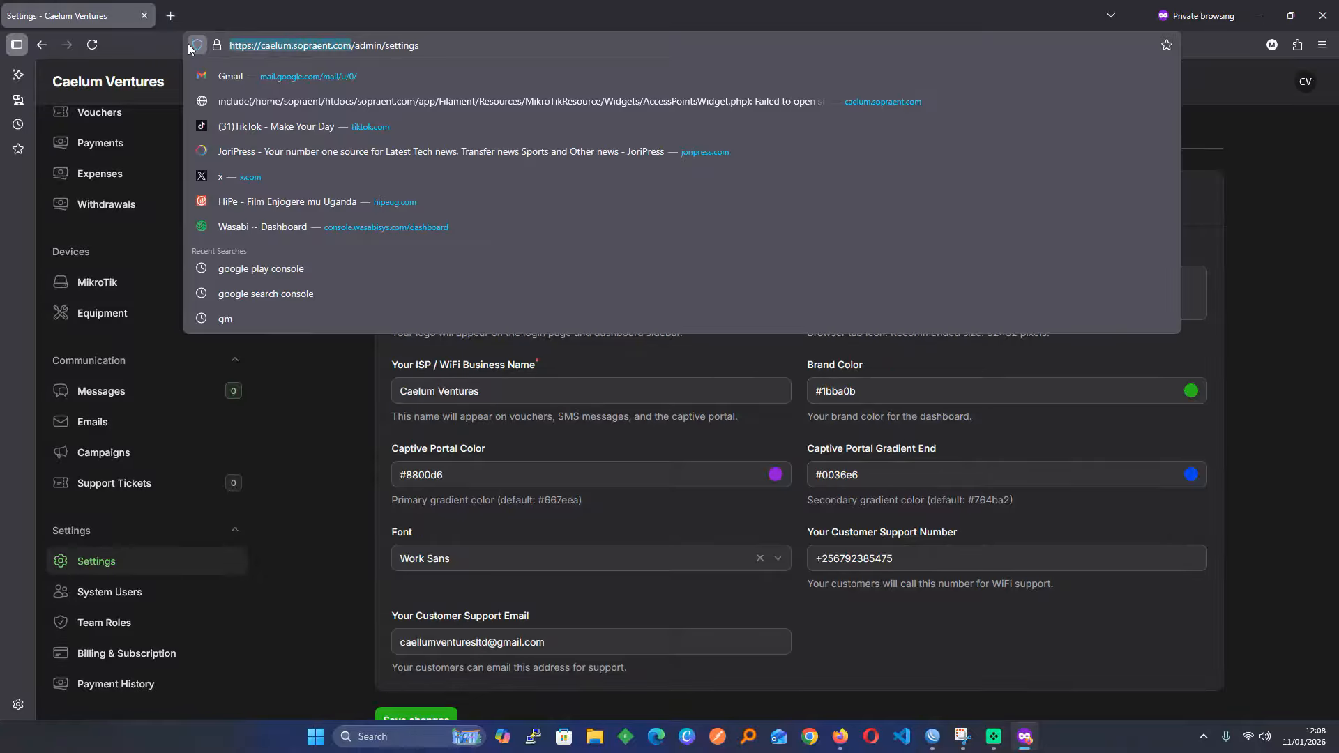
Load caelum.sopraent.com/hotspot in a new private tab to see the 1 Day 500/= portal
click(174, 11)
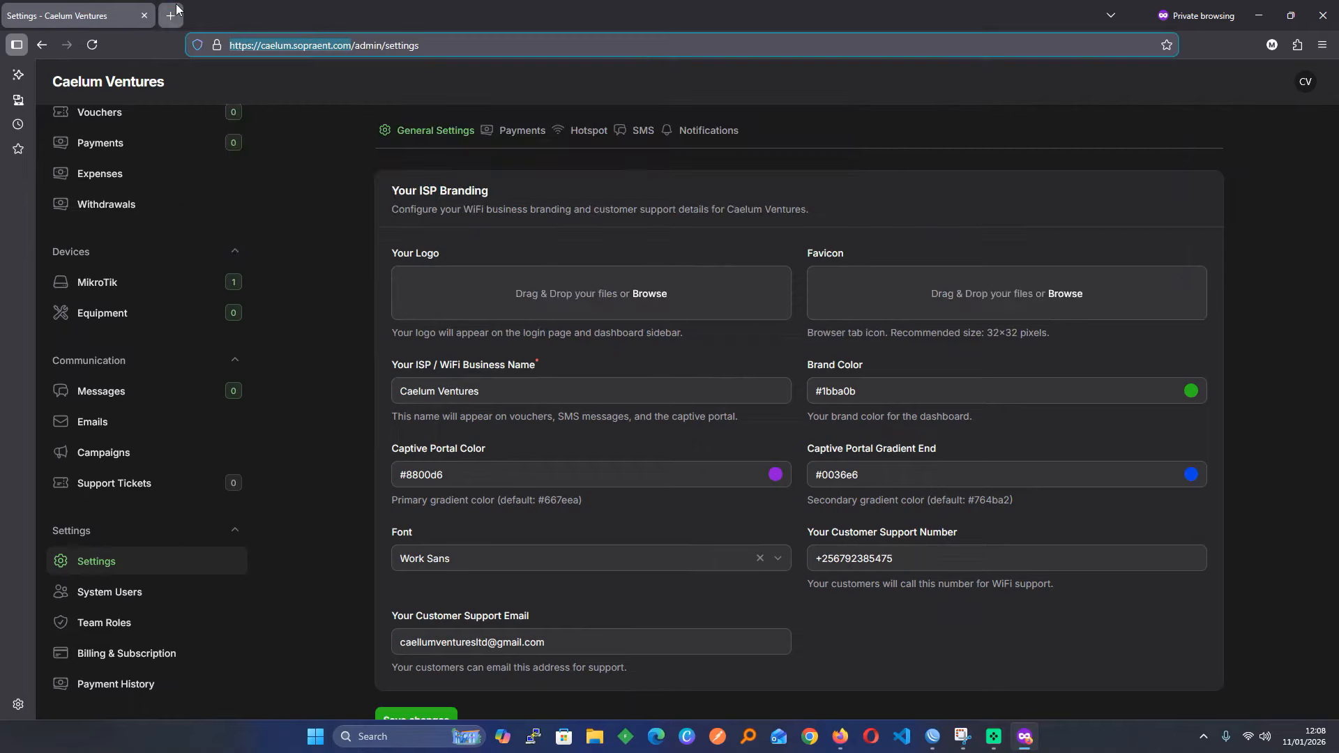
key(ctrl+v)
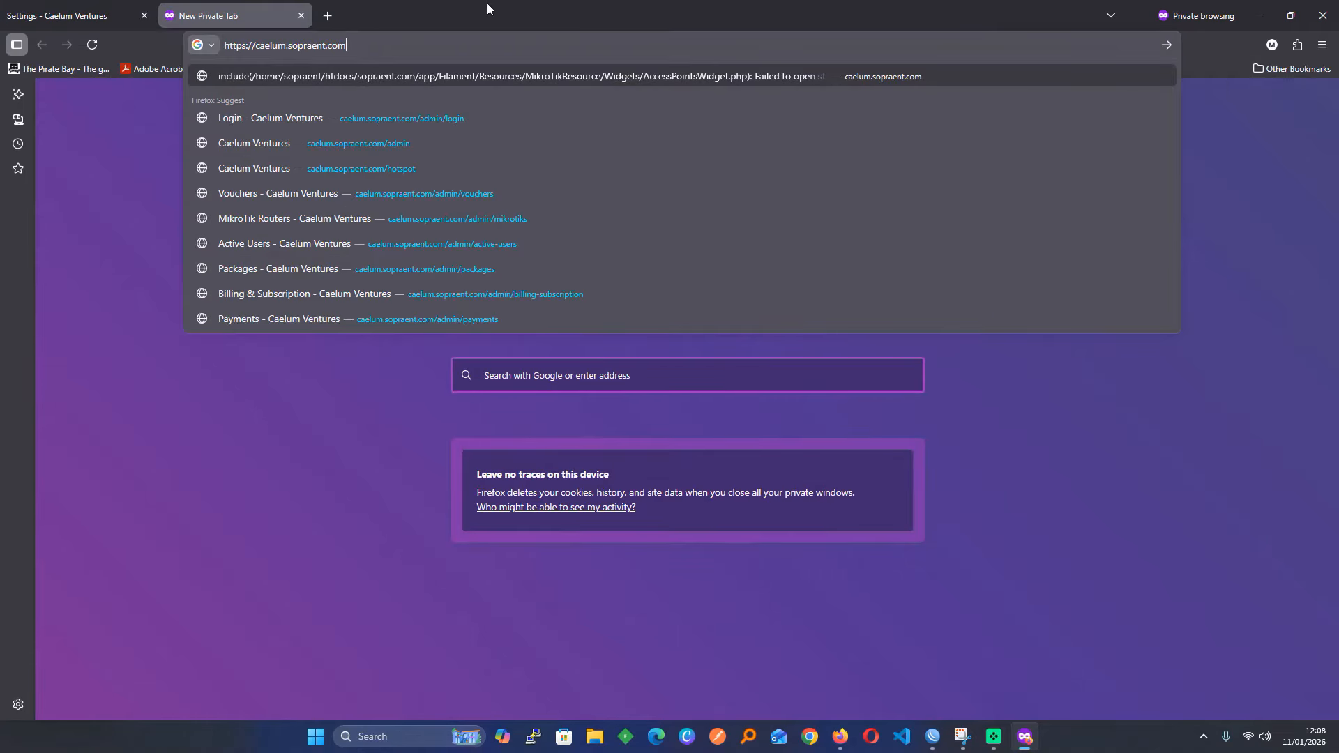
text(/h)
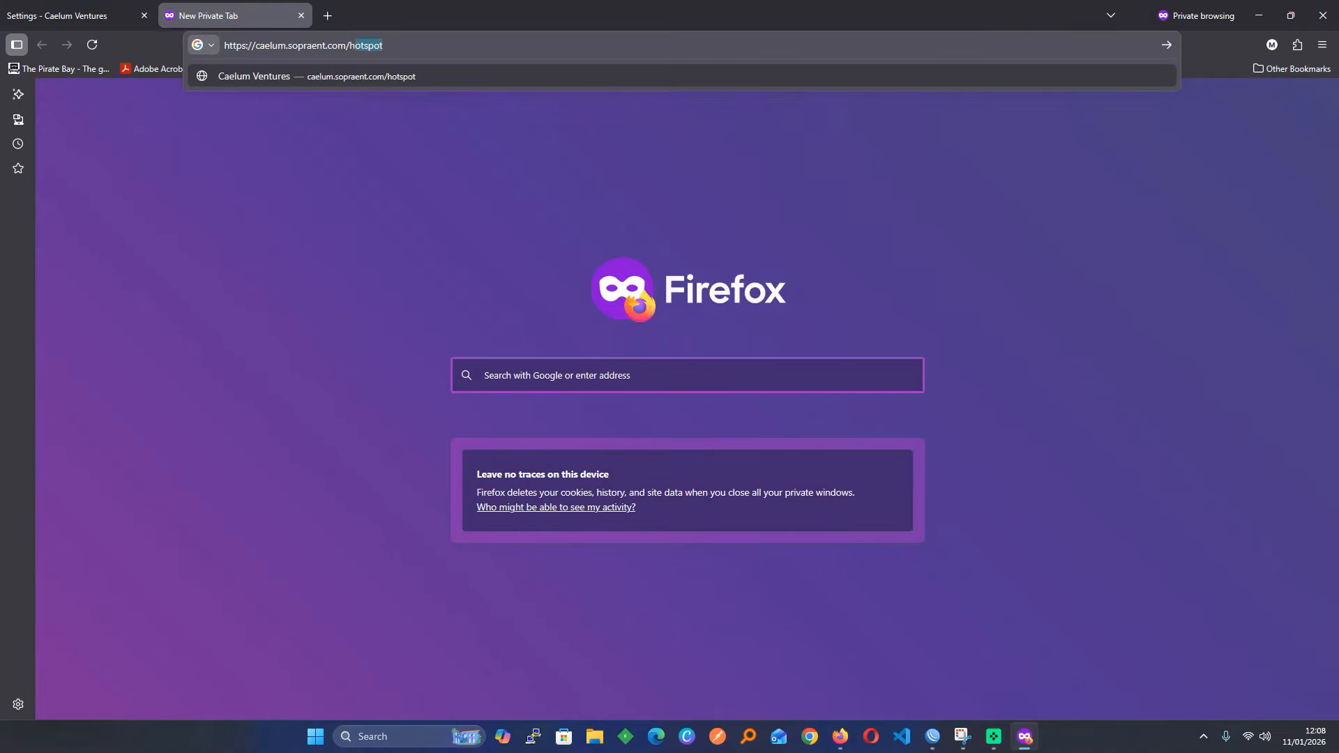
text(ot)
key(Return)
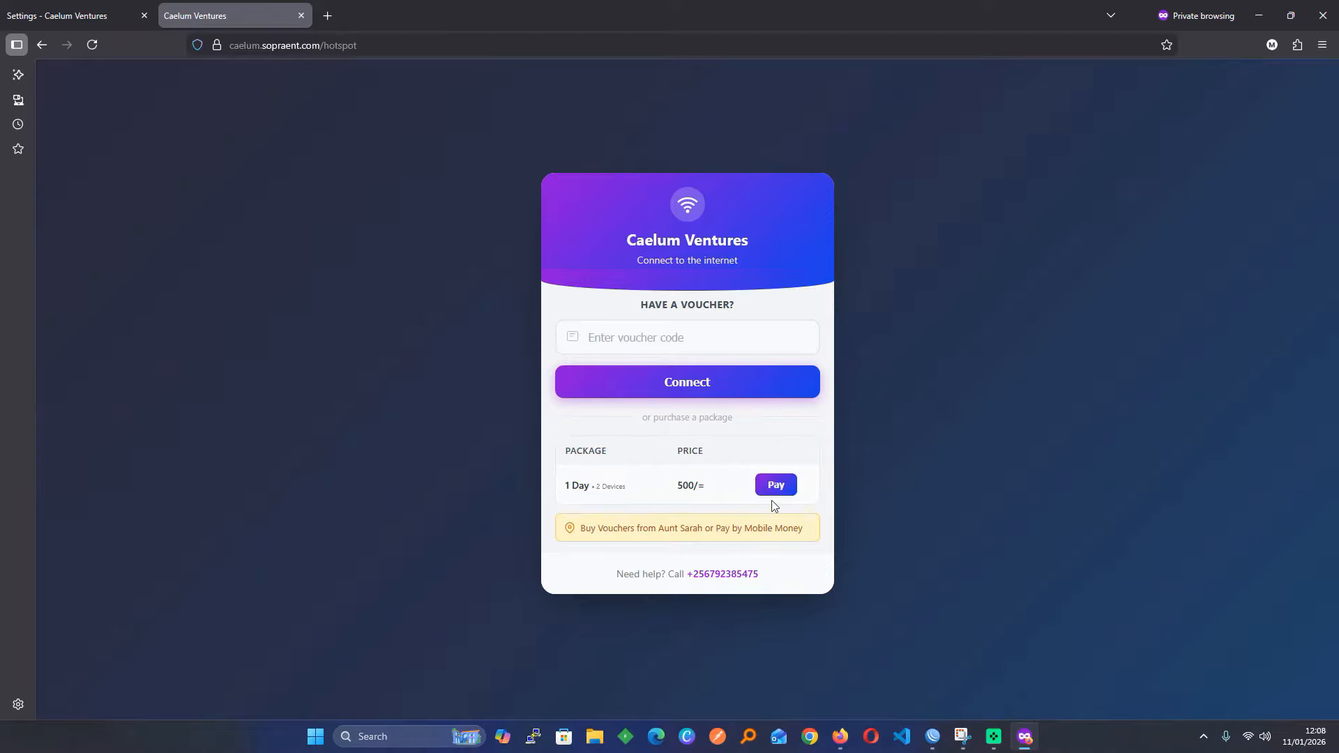
click(126, 8)
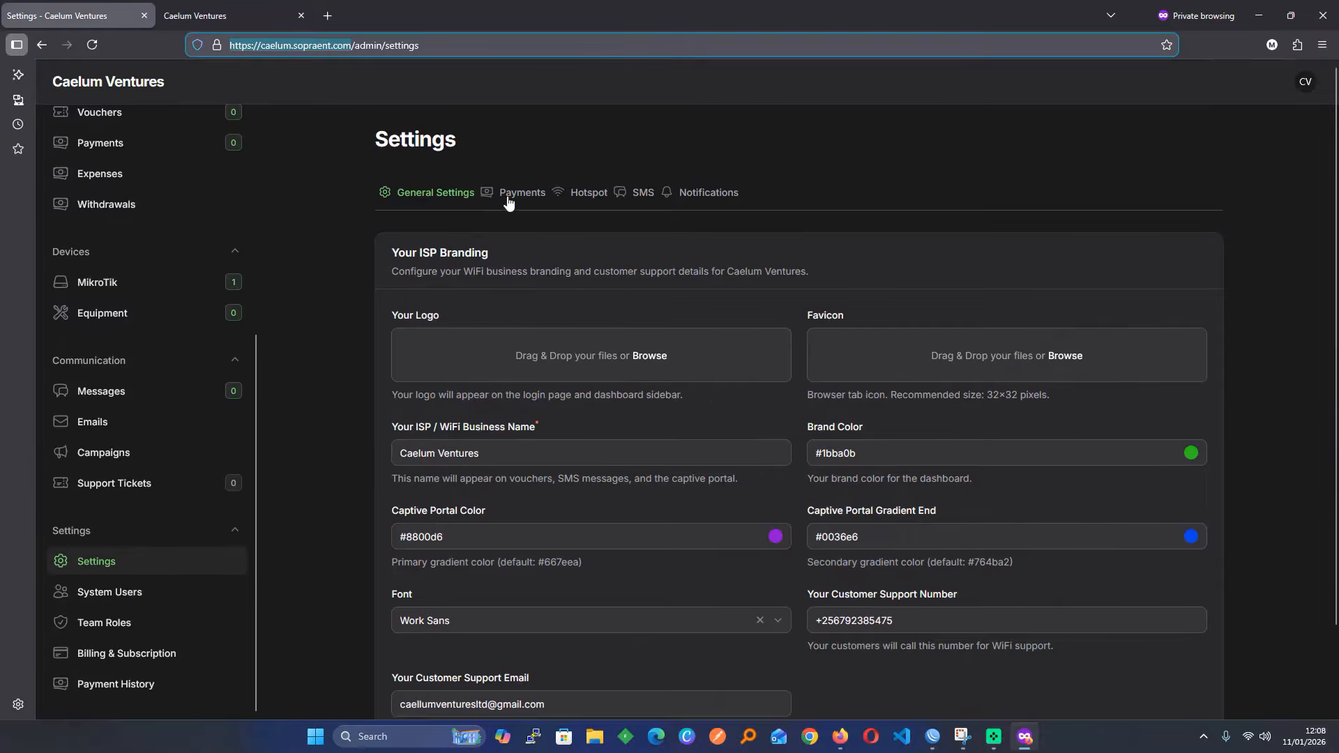
In Payments settings, switch off platform-managed payments and keep iOTecPay as the gateway
click(509, 198)
scroll(349, 377, down, 3)
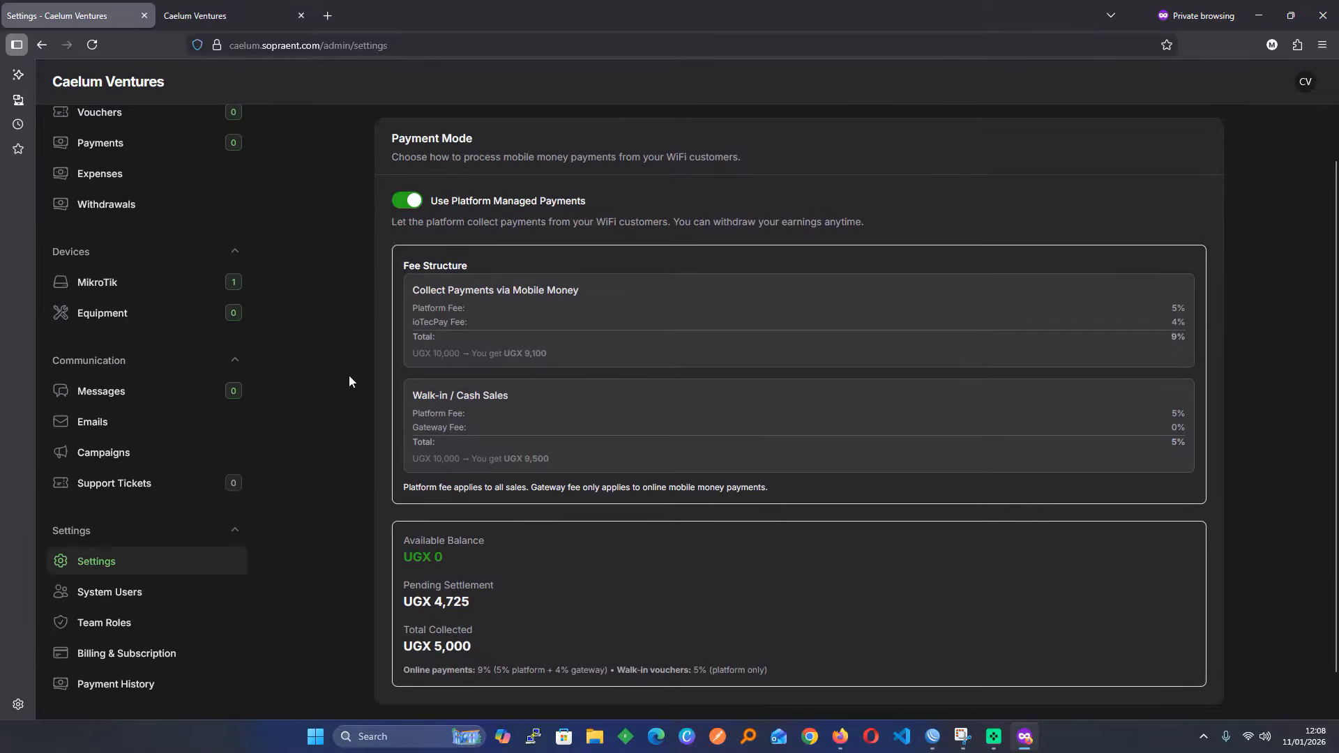
scroll(348, 380, up, 3)
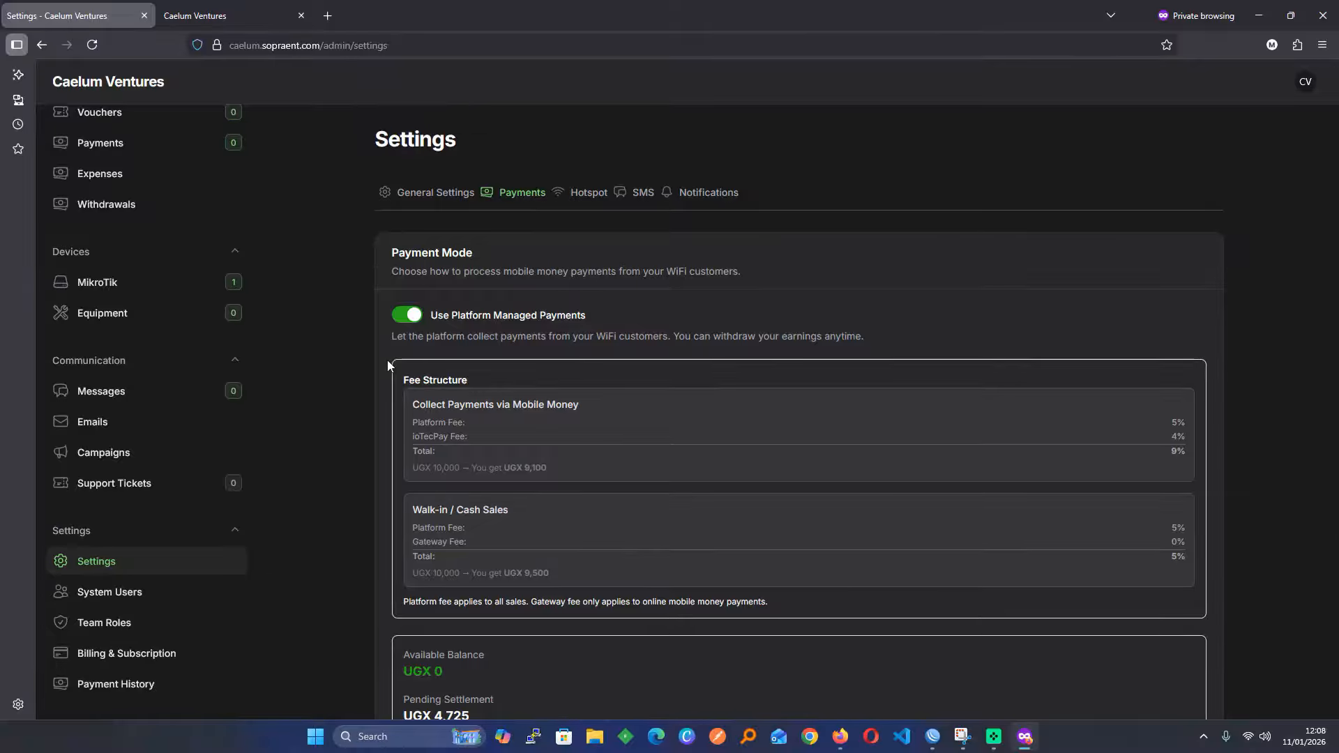
click(403, 316)
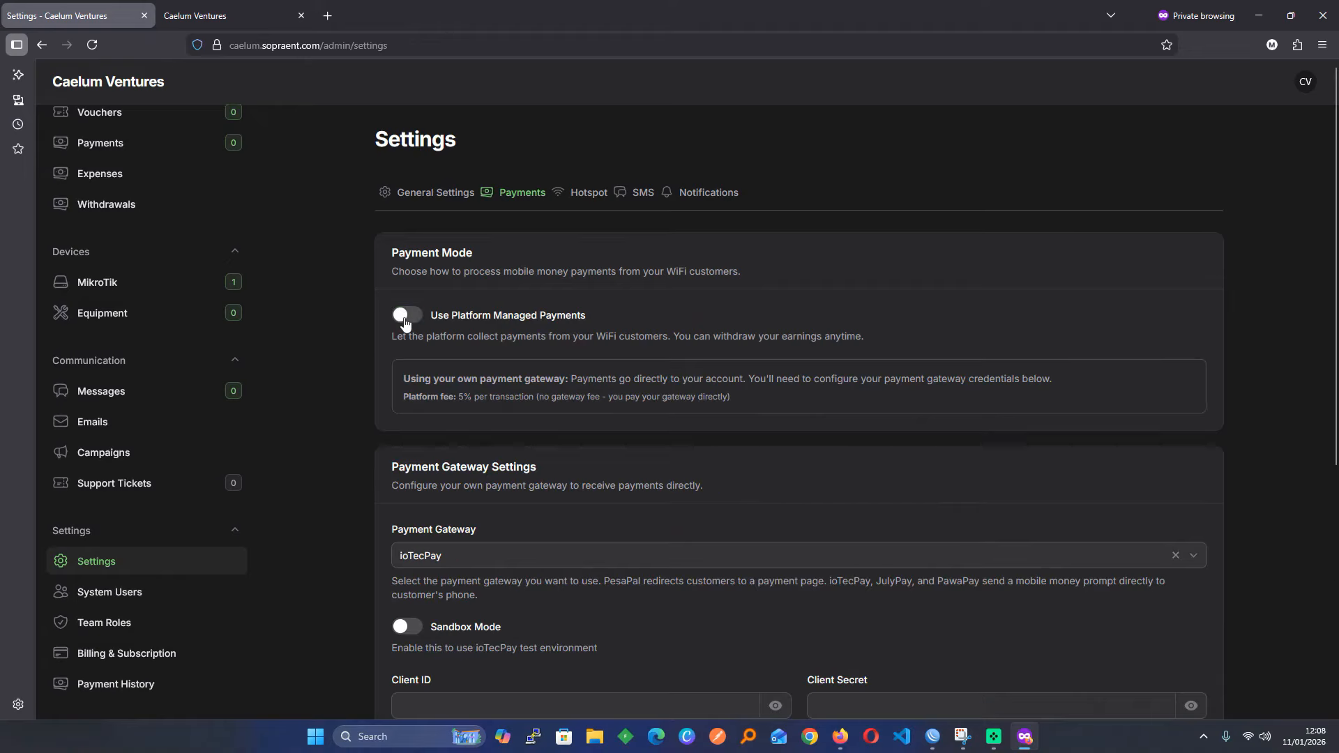
scroll(370, 484, down, 4)
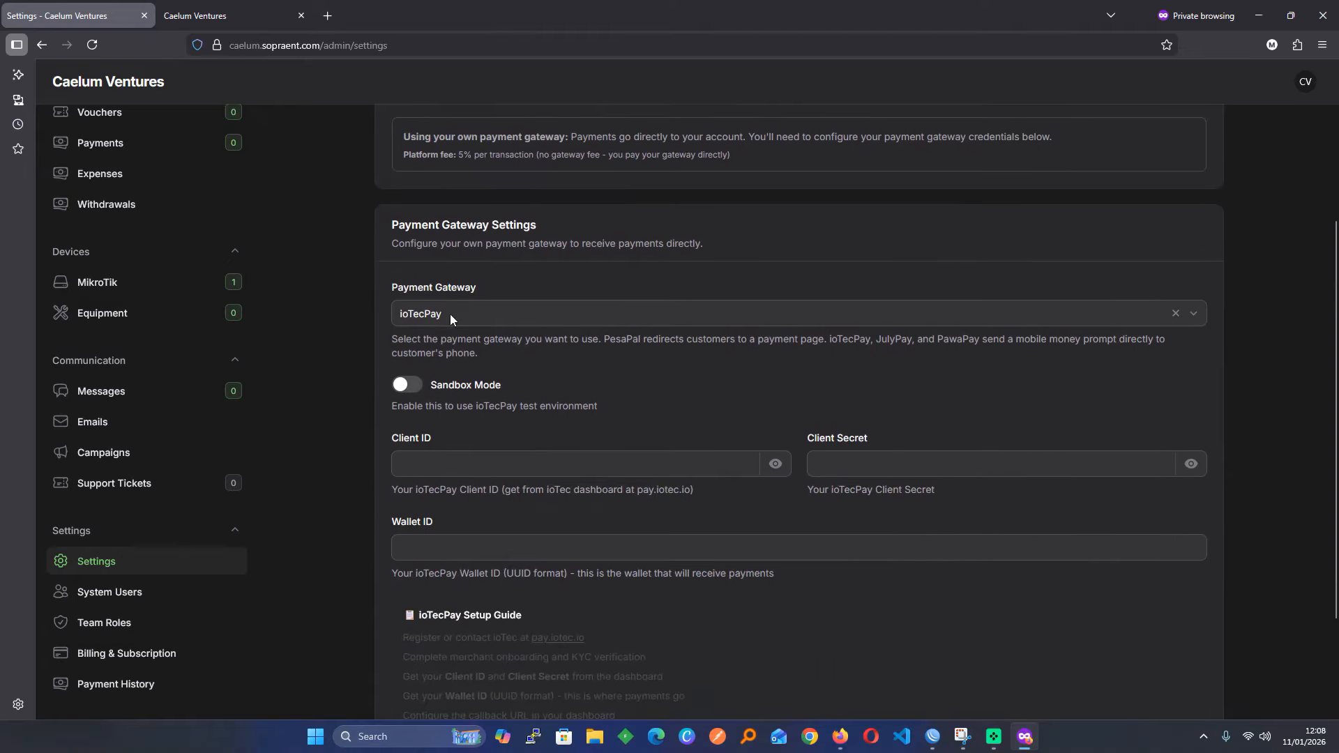
click(450, 313)
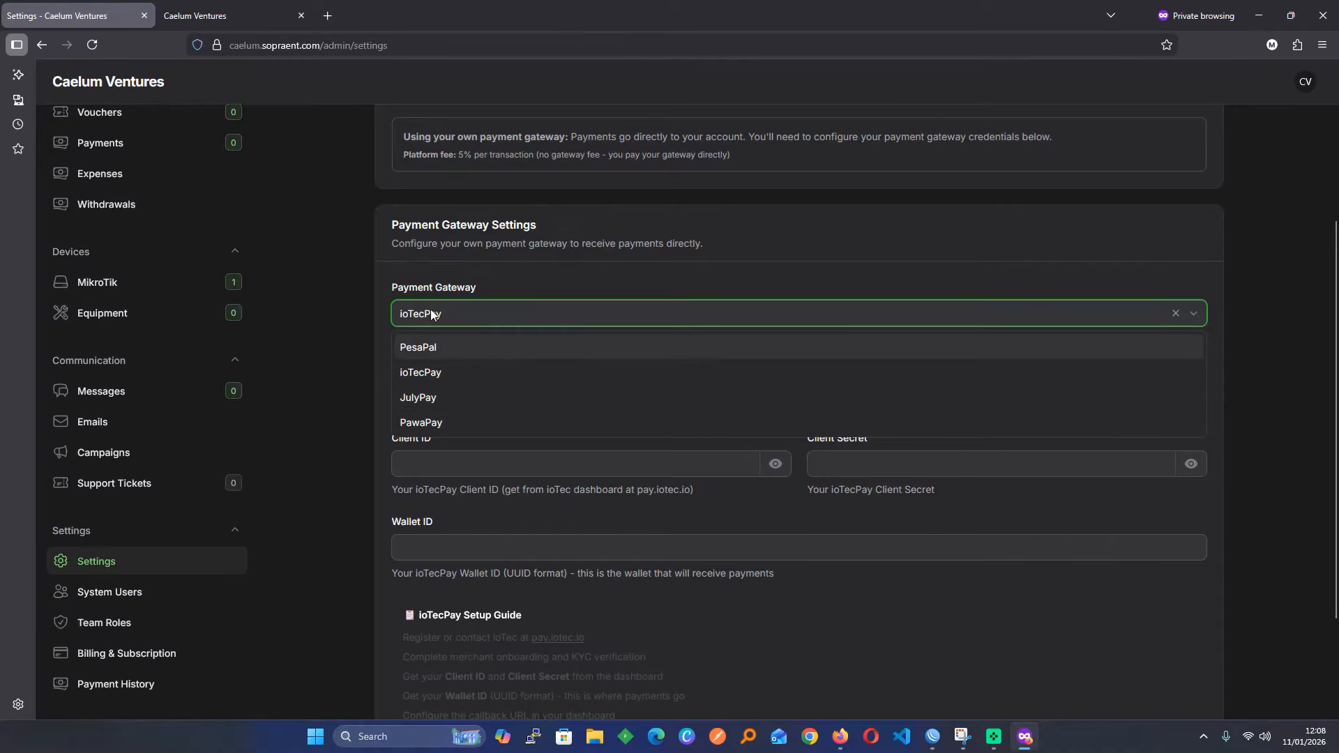
click(374, 377)
scroll(478, 474, down, 2)
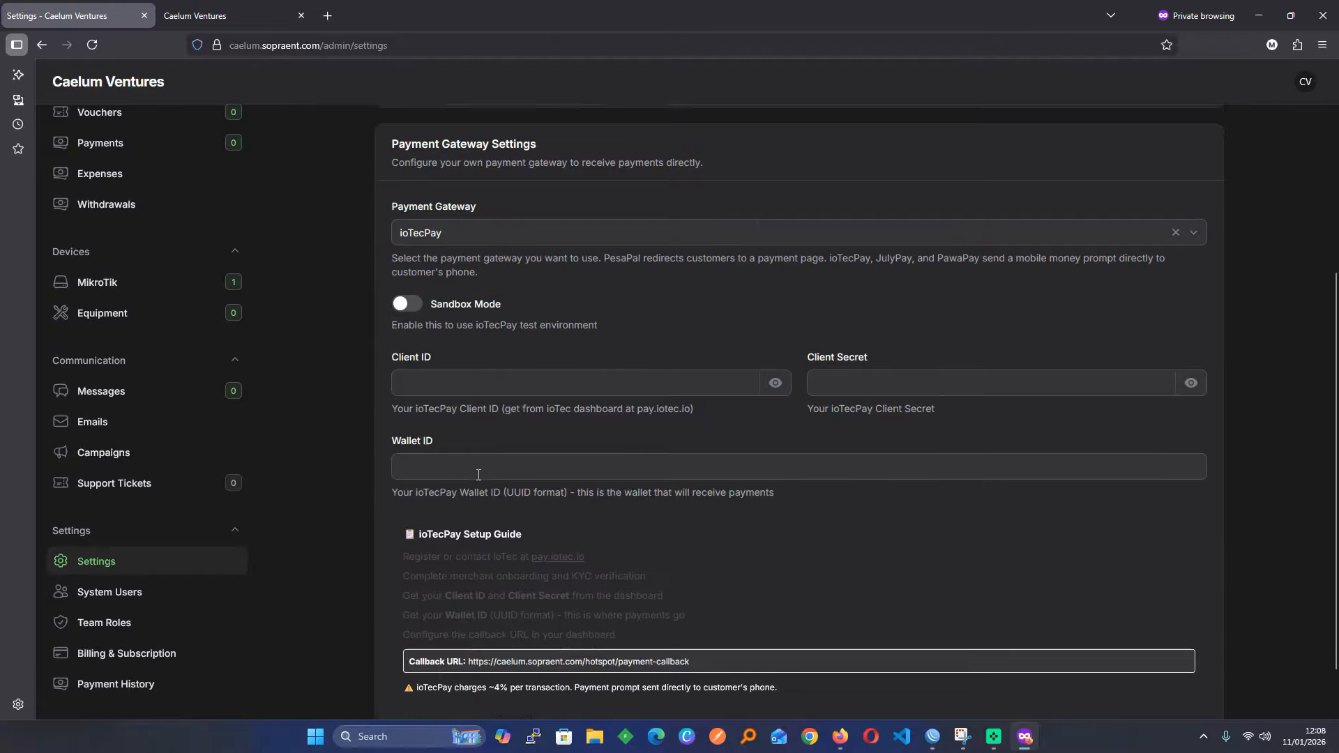
scroll(478, 474, down, 1)
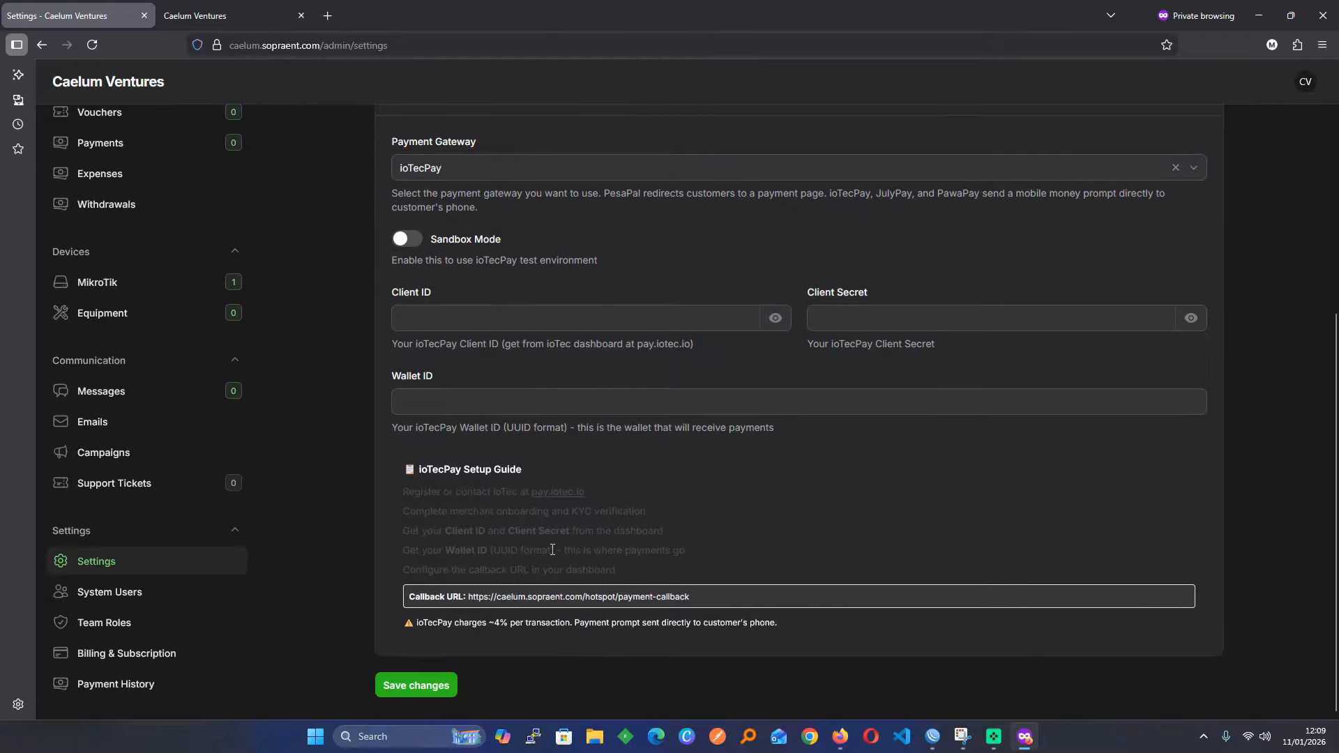
scroll(552, 549, up, 4)
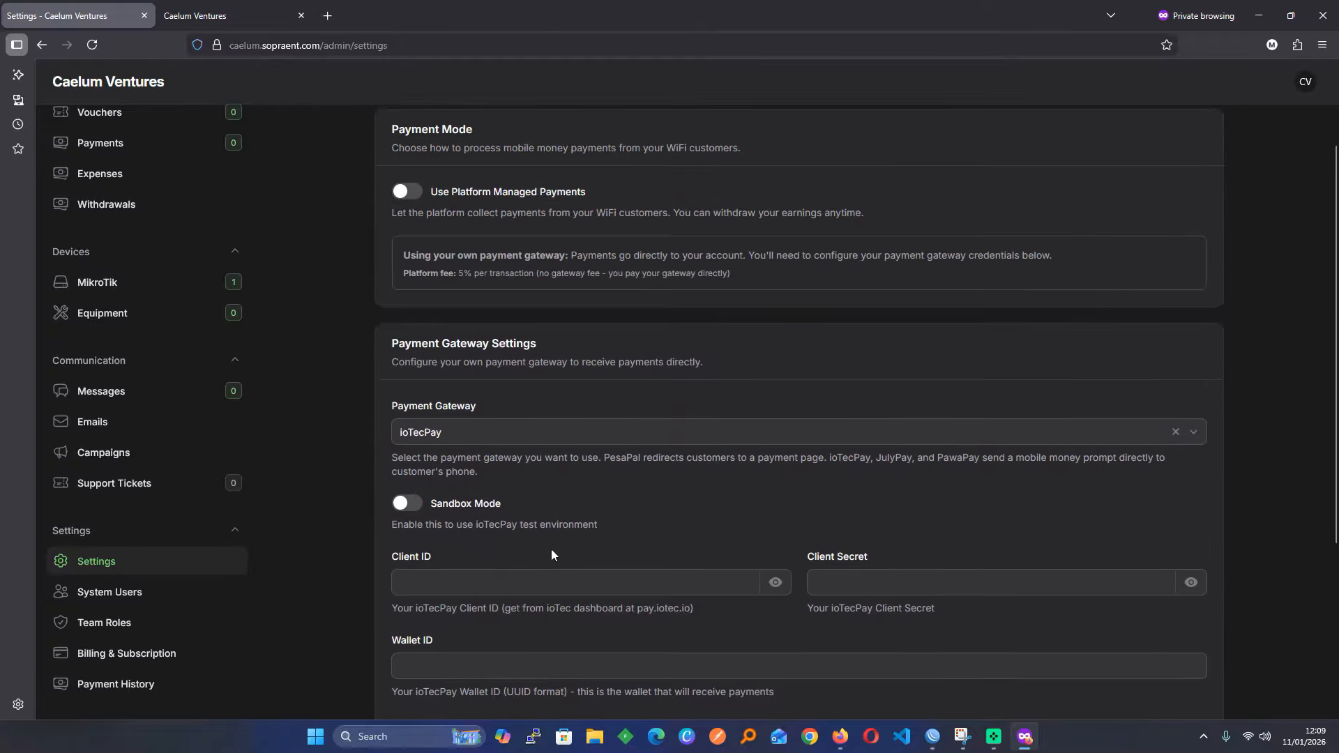
scroll(552, 555, up, 2)
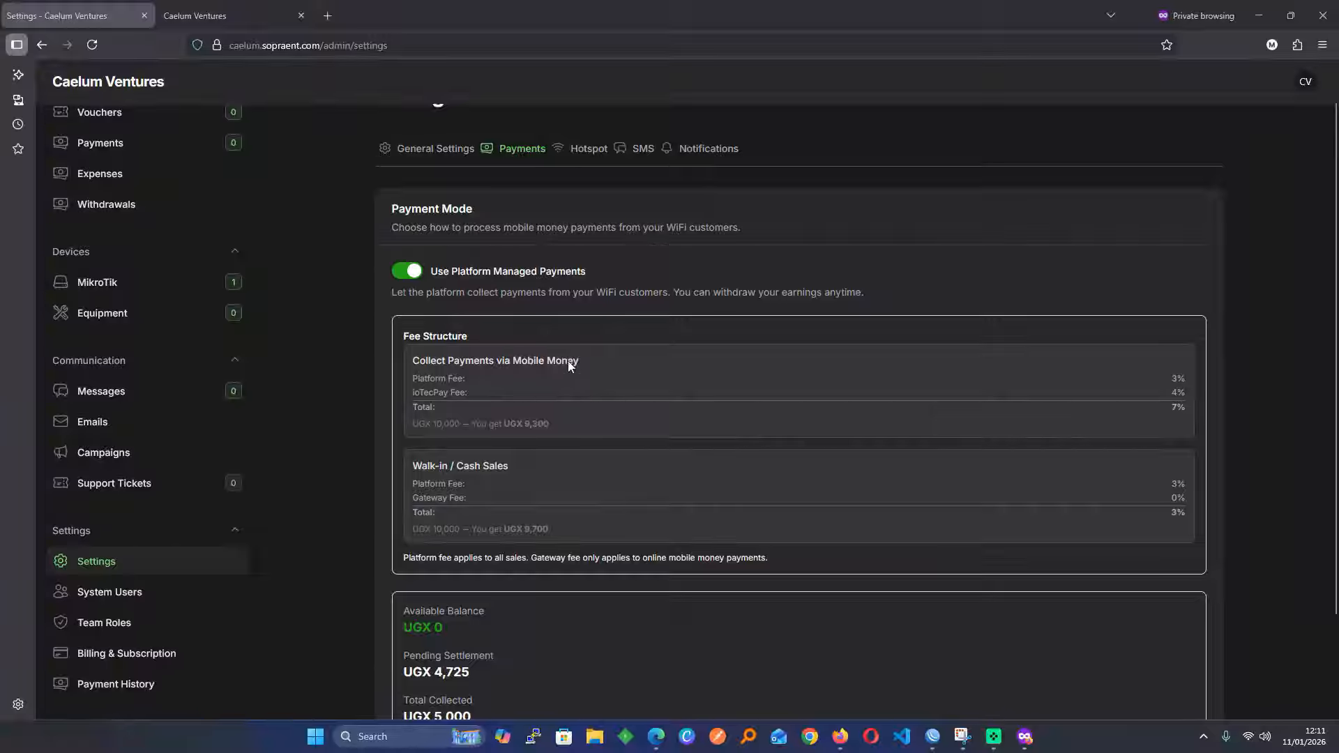
Toggle platform-managed payments off and back on, then view Hotspot settings with prefix CA
click(399, 270)
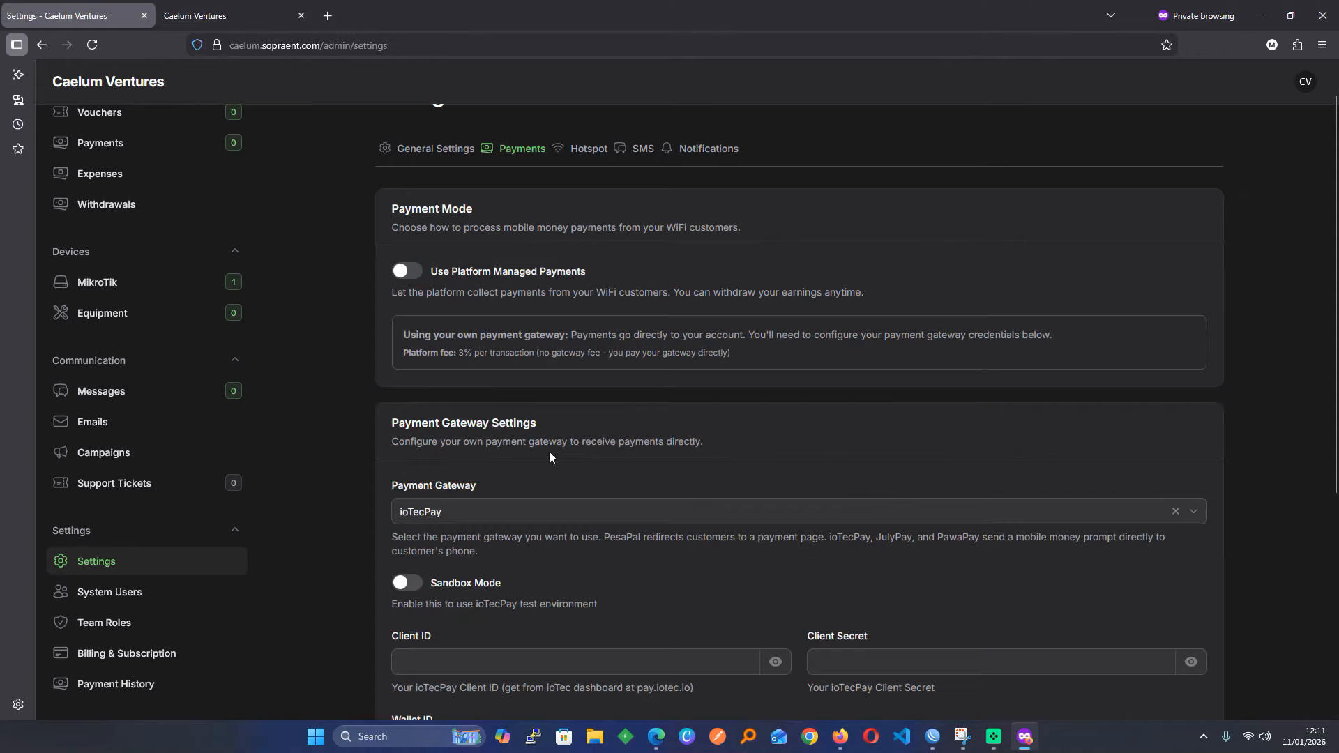
scroll(550, 451, down, 4)
scroll(530, 418, up, 5)
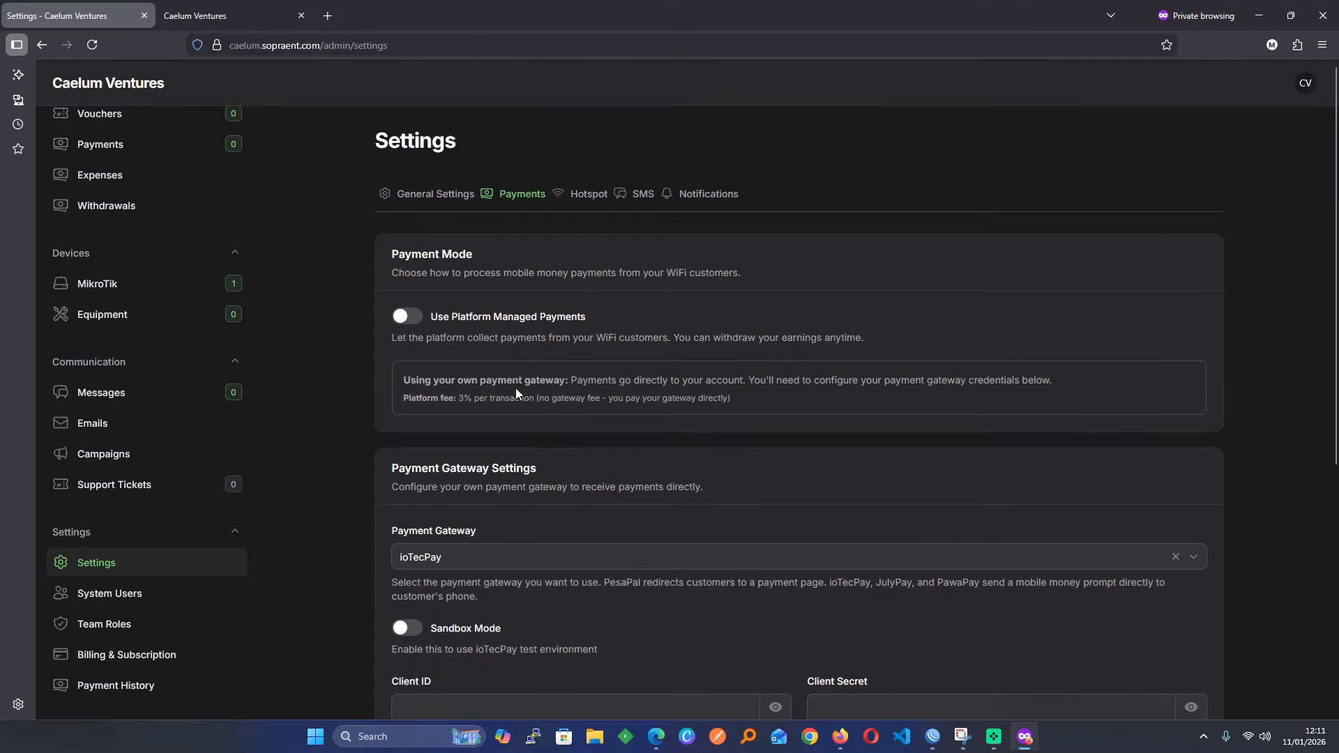
click(411, 317)
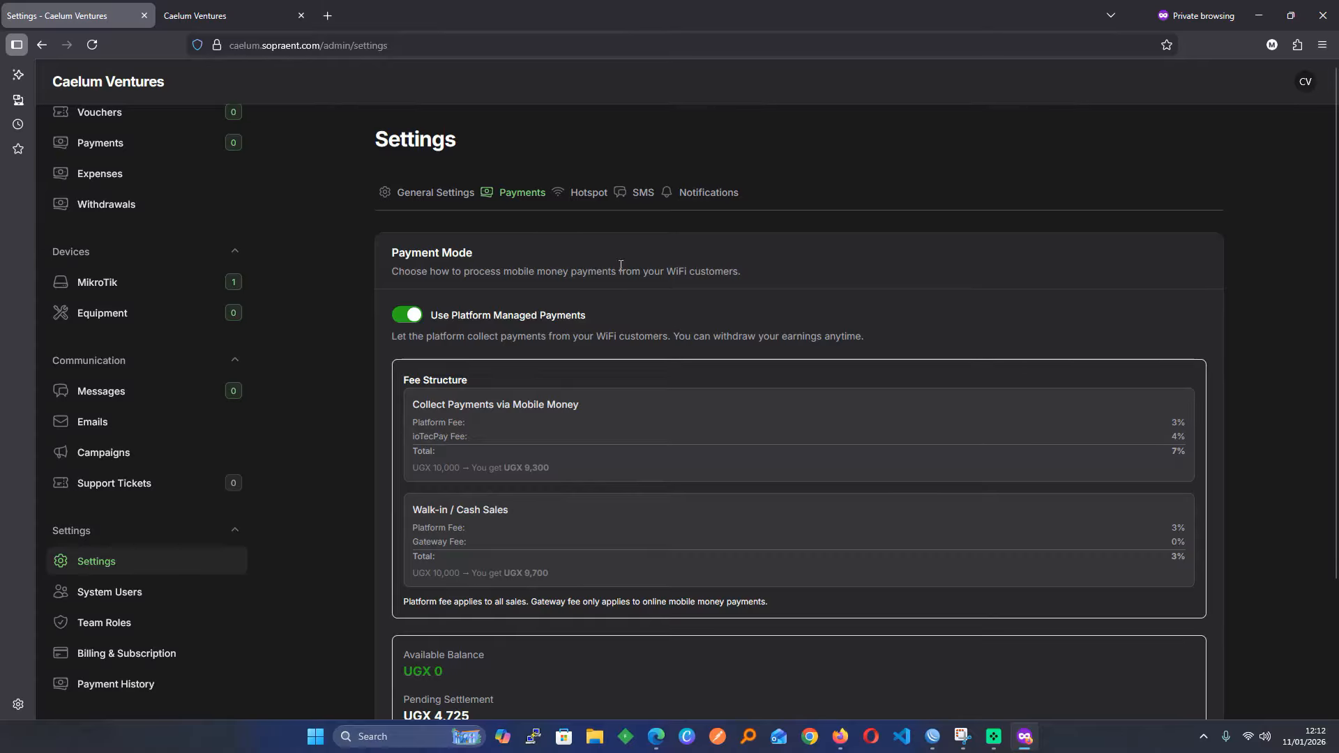
scroll(587, 432, down, 3)
scroll(588, 433, up, 3)
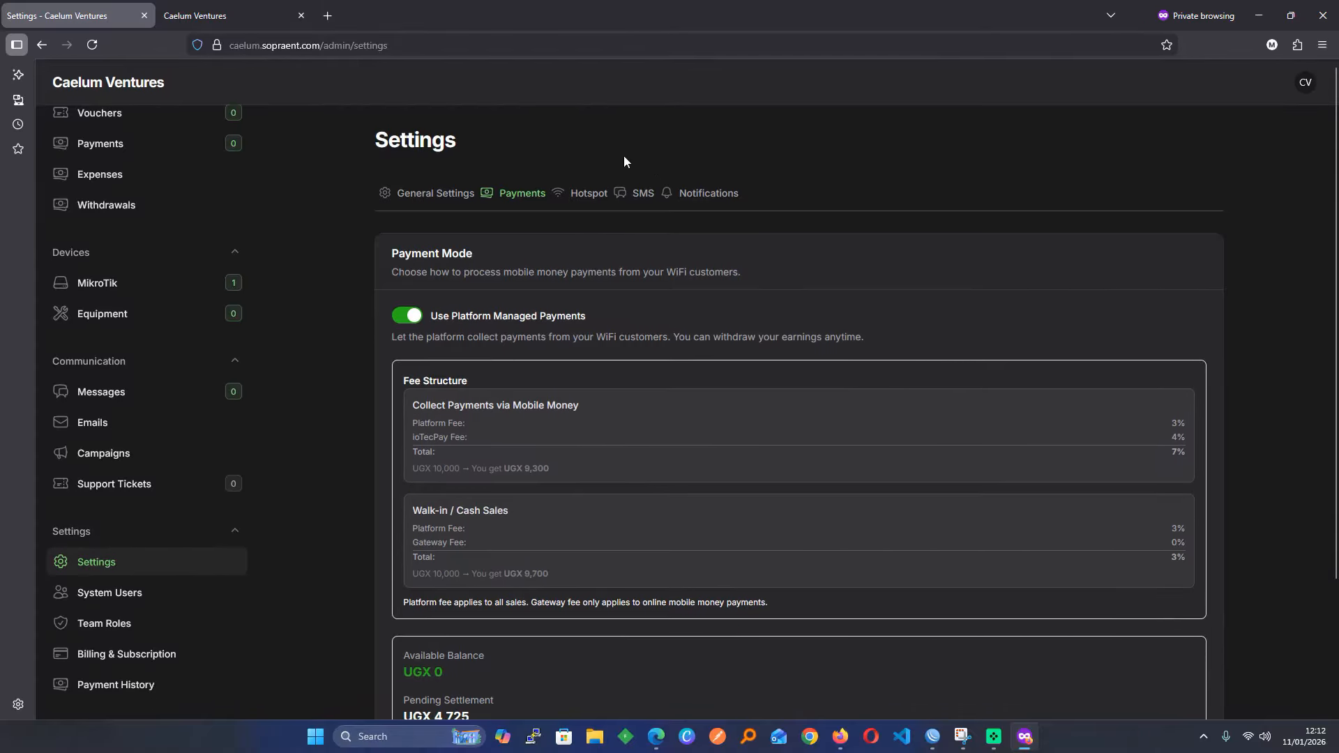
click(578, 193)
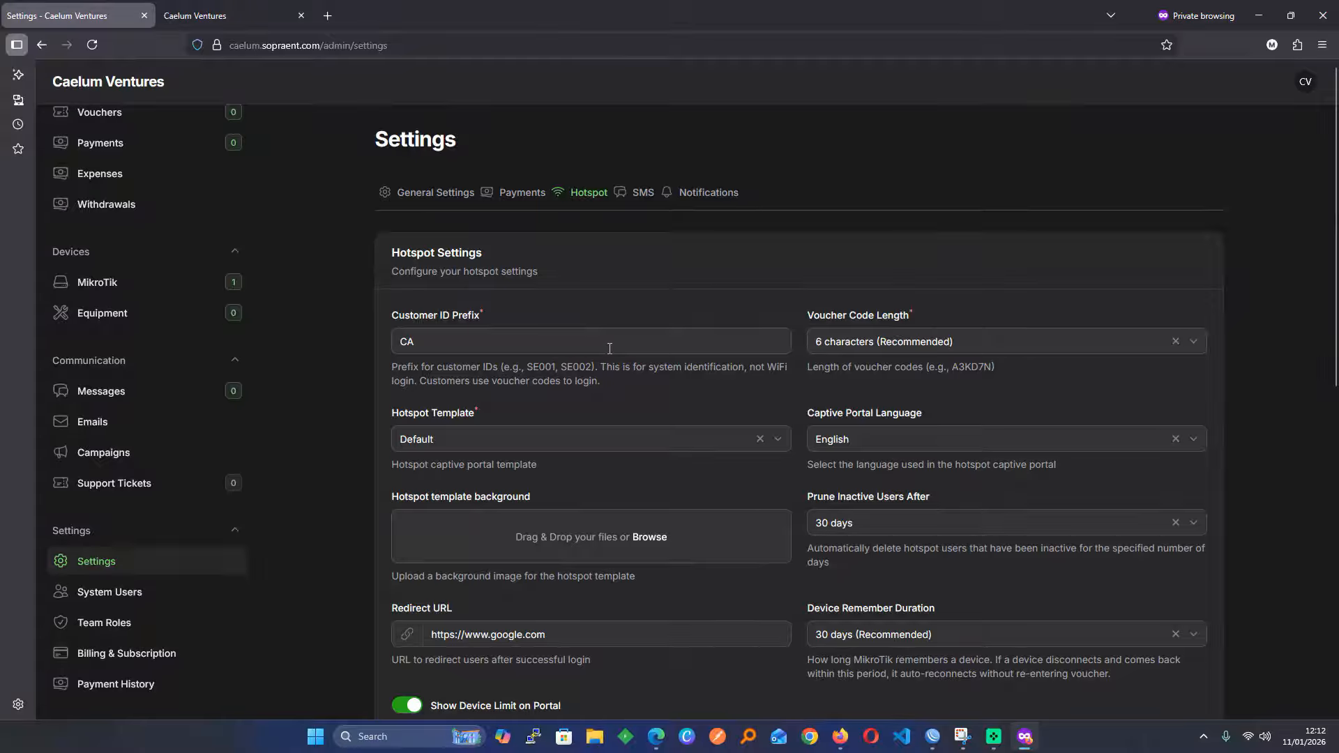
Keep the voucher code length at 6 characters and check the hotspot portal page
click(862, 351)
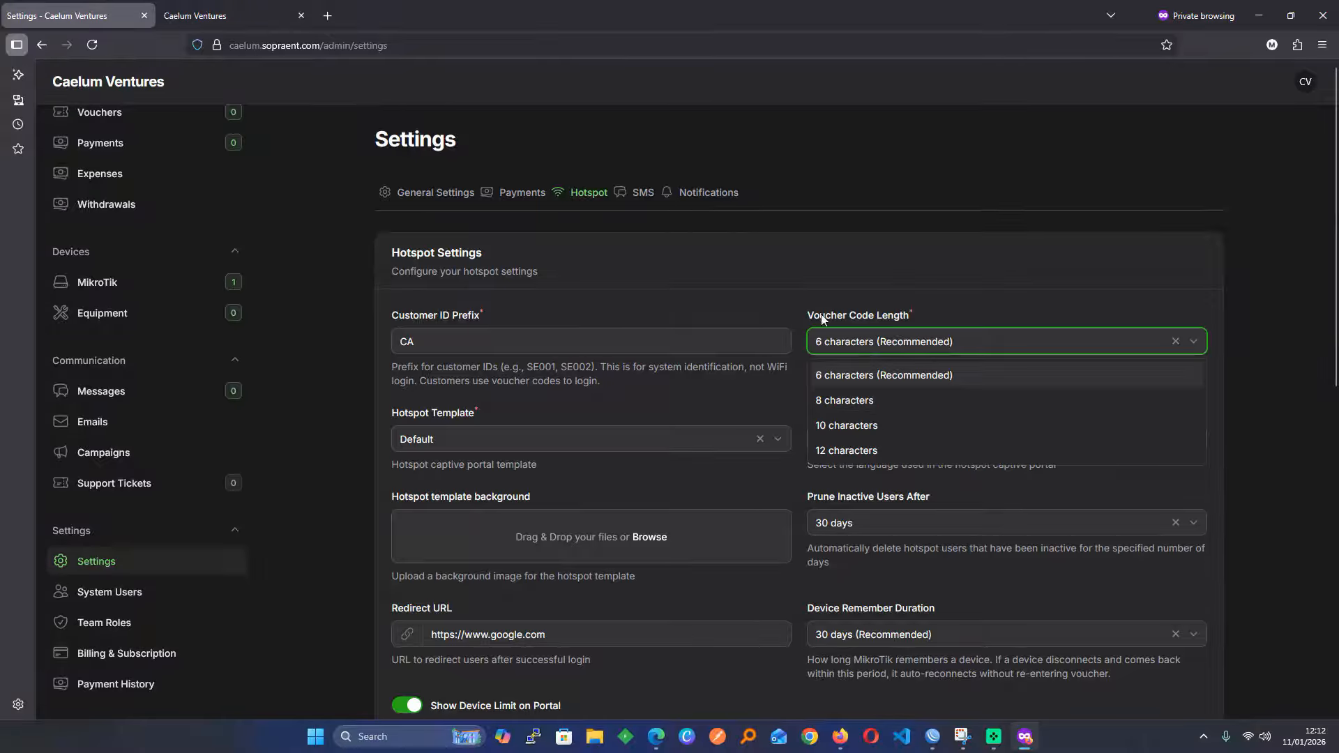
click(804, 300)
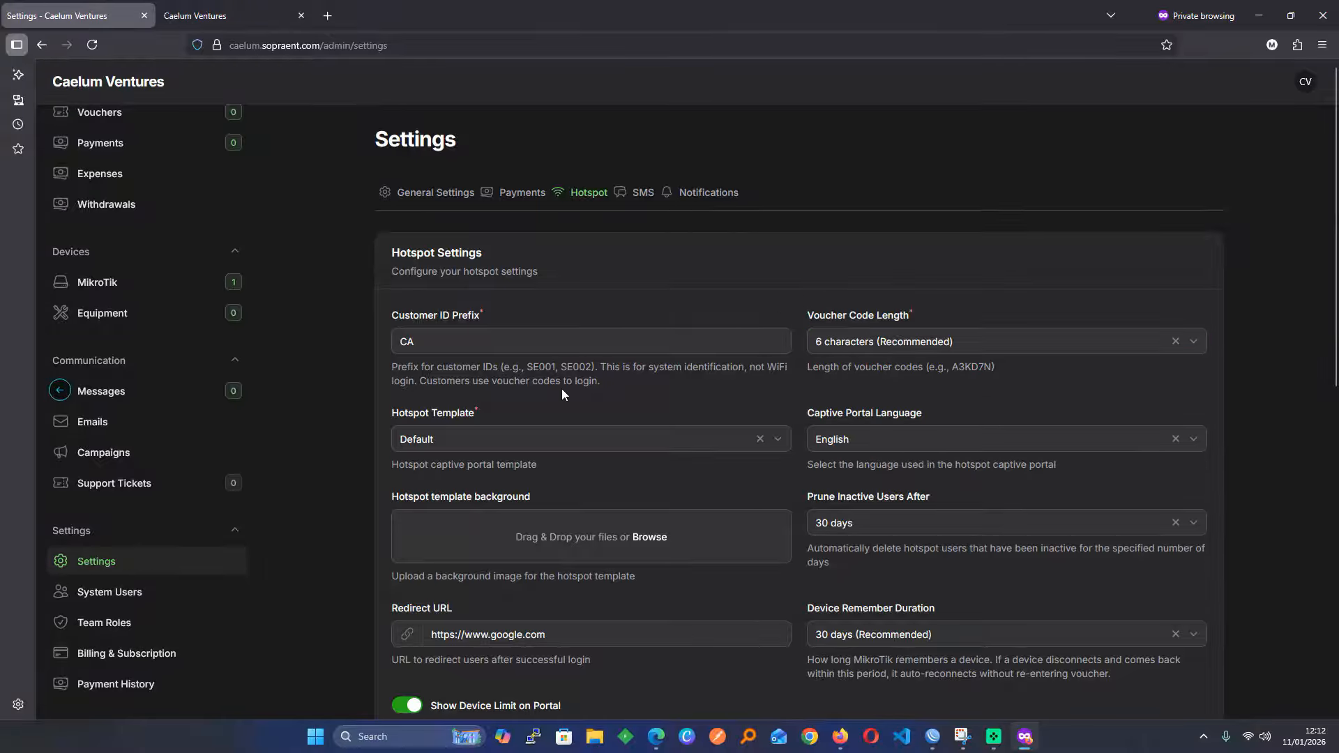
scroll(562, 390, down, 3)
scroll(563, 392, down, 1)
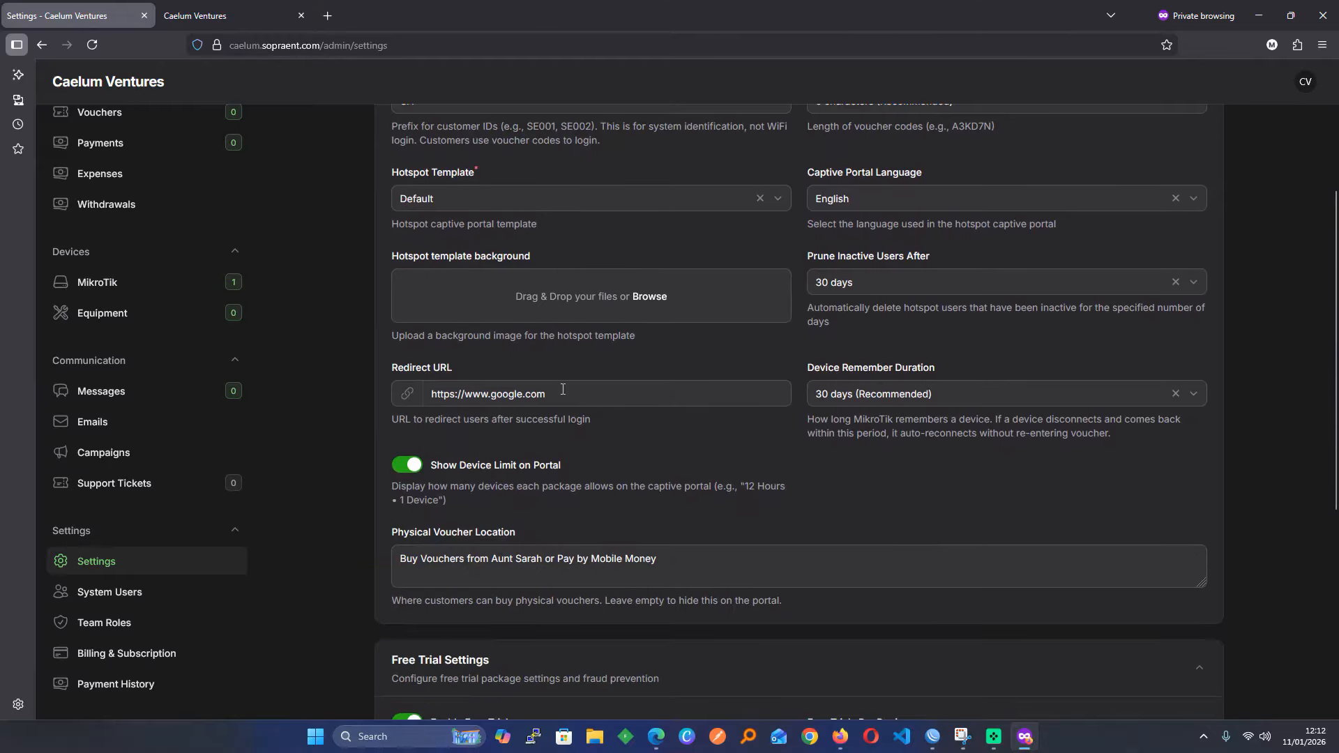
scroll(562, 389, down, 2)
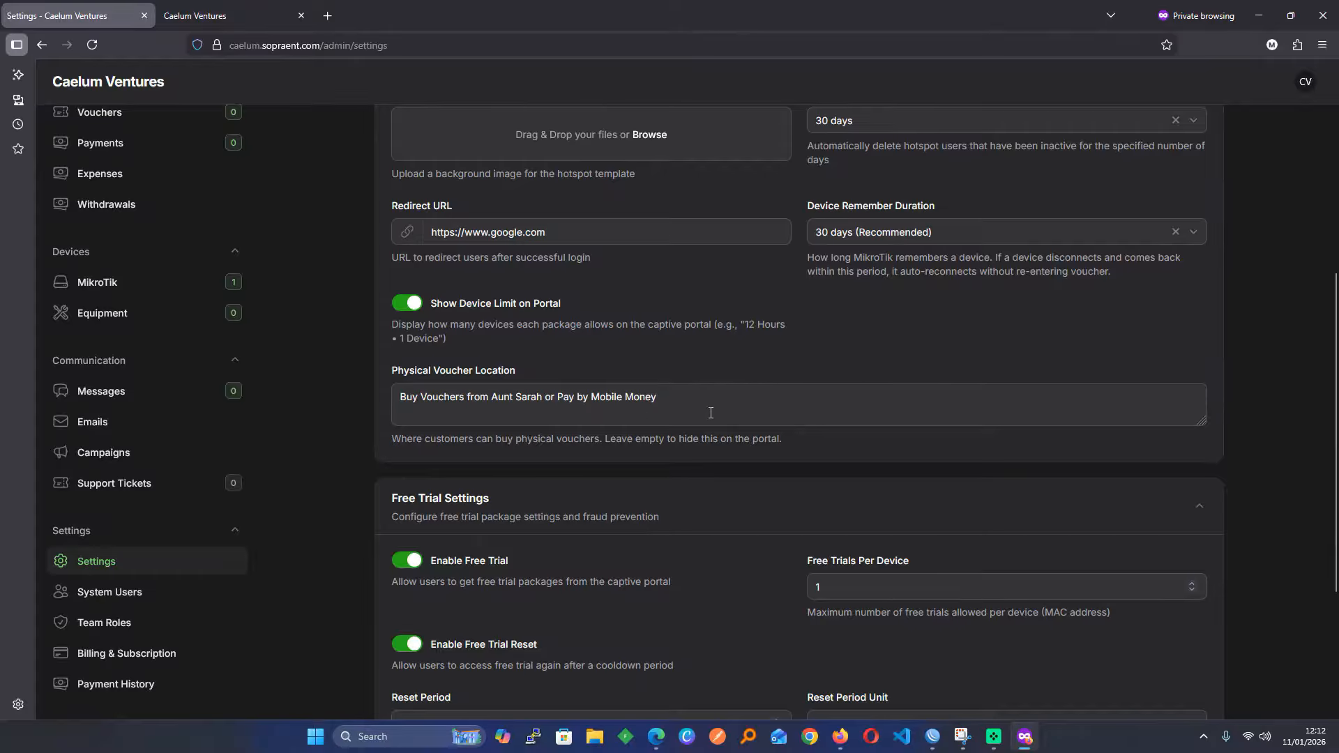
click(230, 15)
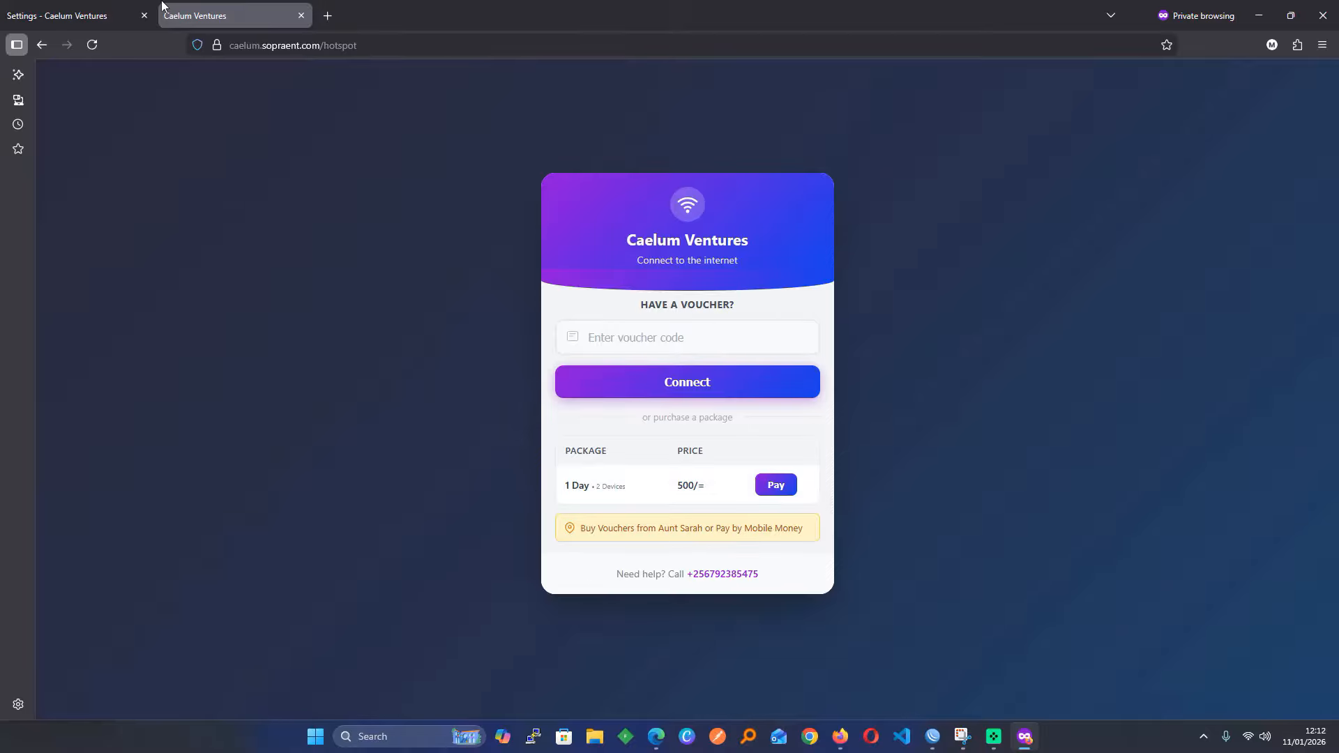
click(69, 16)
Remove ' or Pay by Mobile Money' from the voucher location note, save, and verify on the portal
drag(543, 398, 1064, 416)
key(BackSpace)
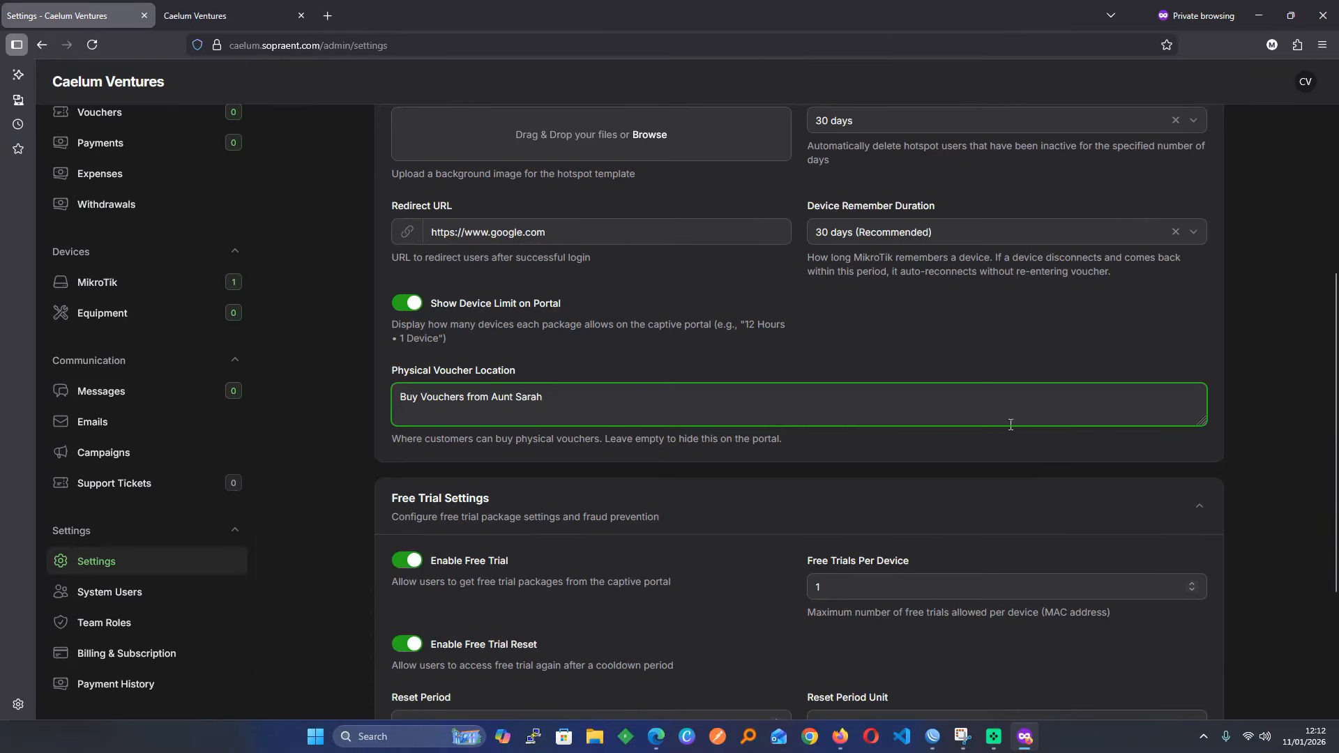
scroll(712, 499, down, 3)
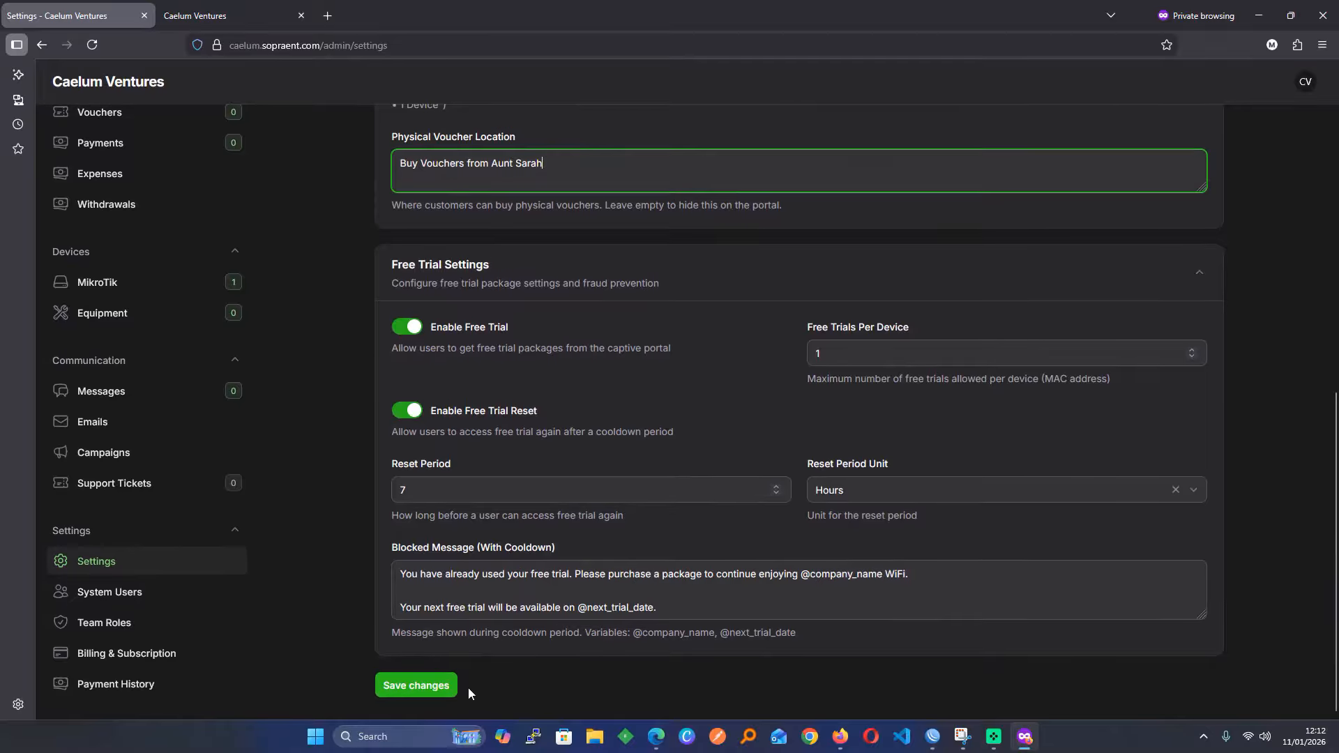
click(448, 688)
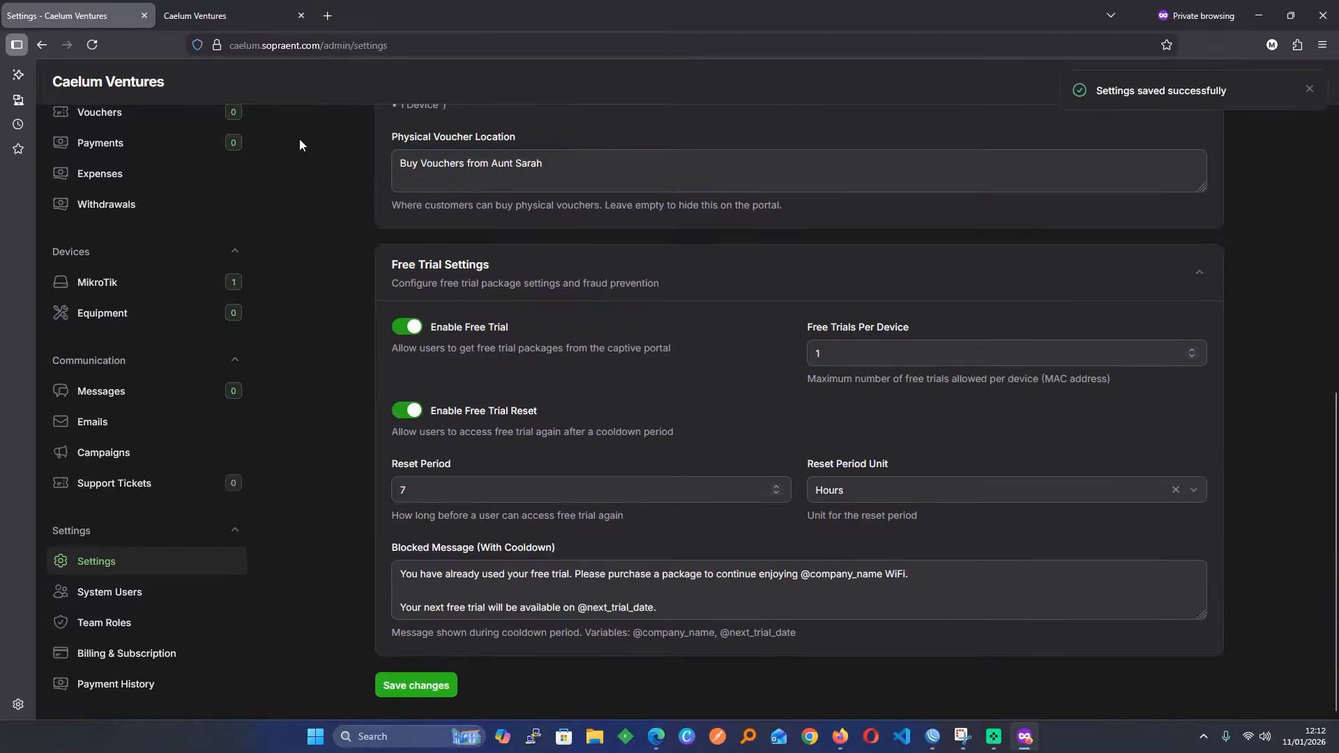
key(ctrl+Tab)
click(94, 48)
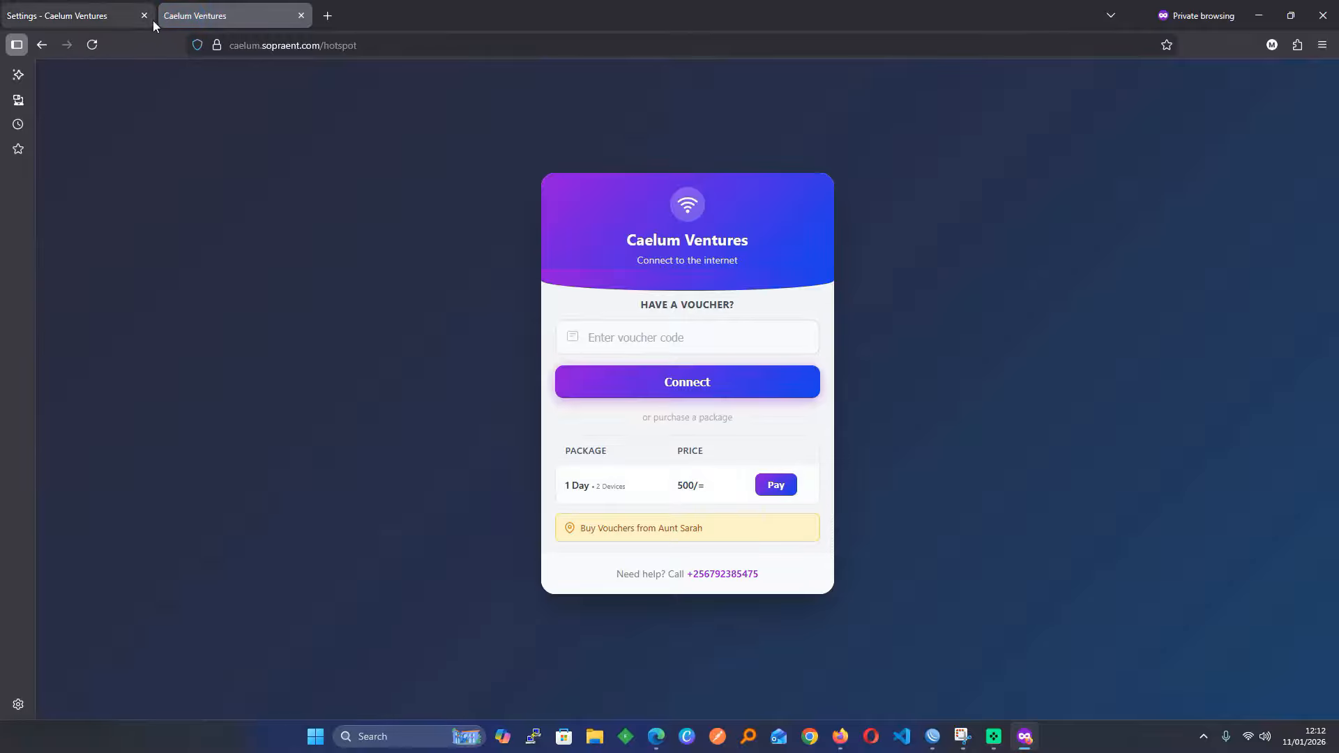
click(77, 12)
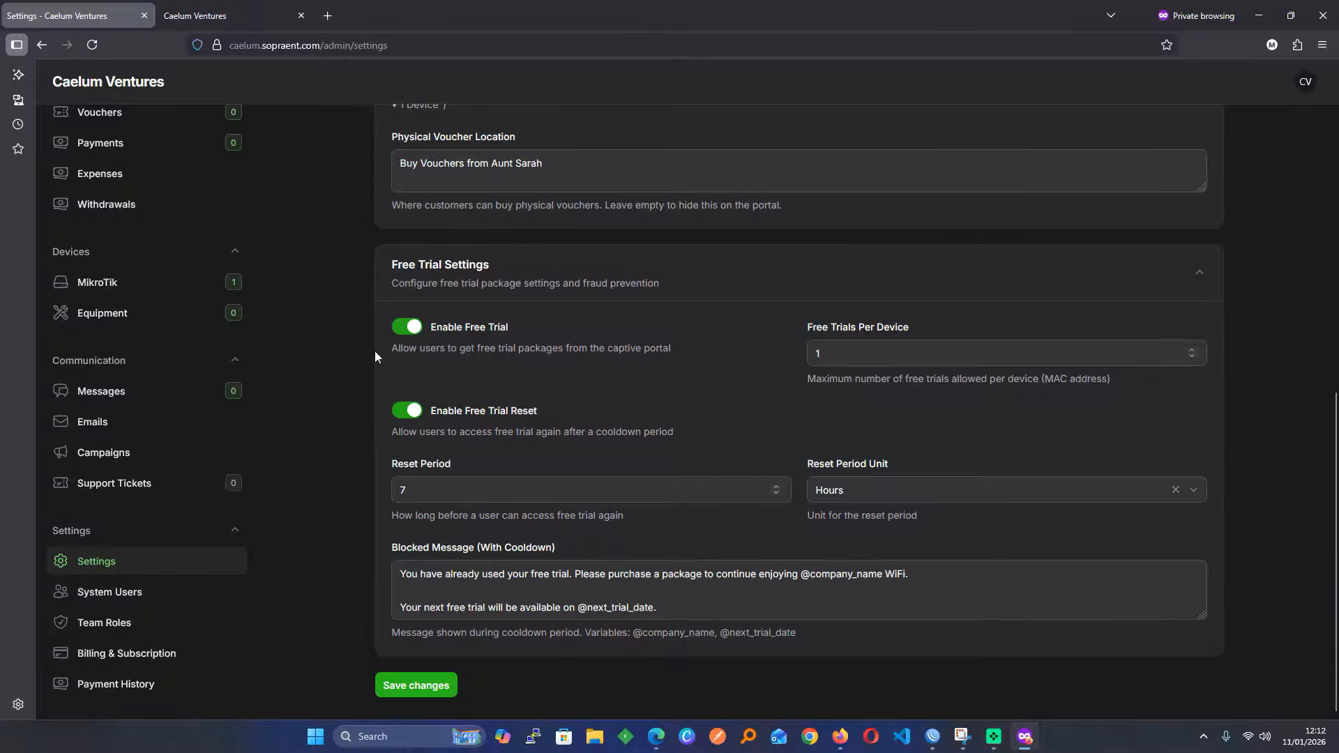
scroll(133, 432, up, 5)
Start a new package named Free Trial with a 30-minute duration
click(143, 431)
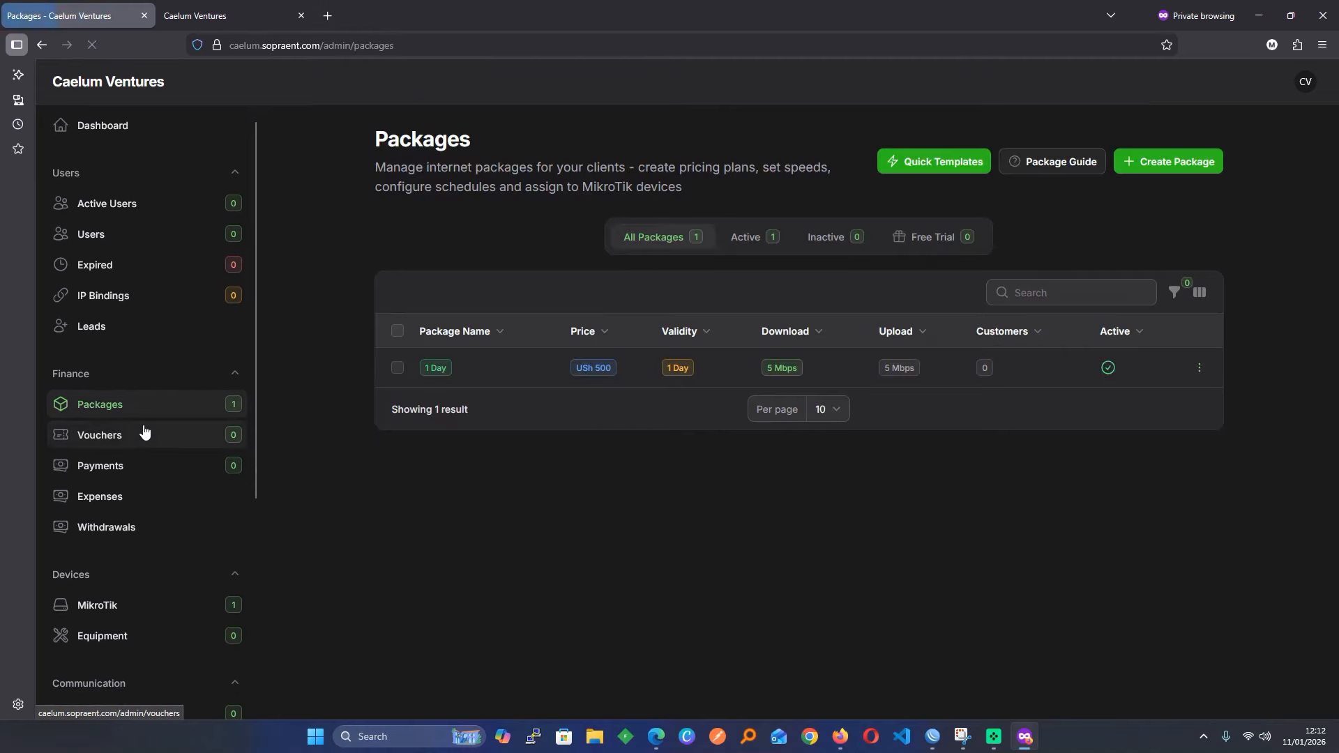
click(1138, 162)
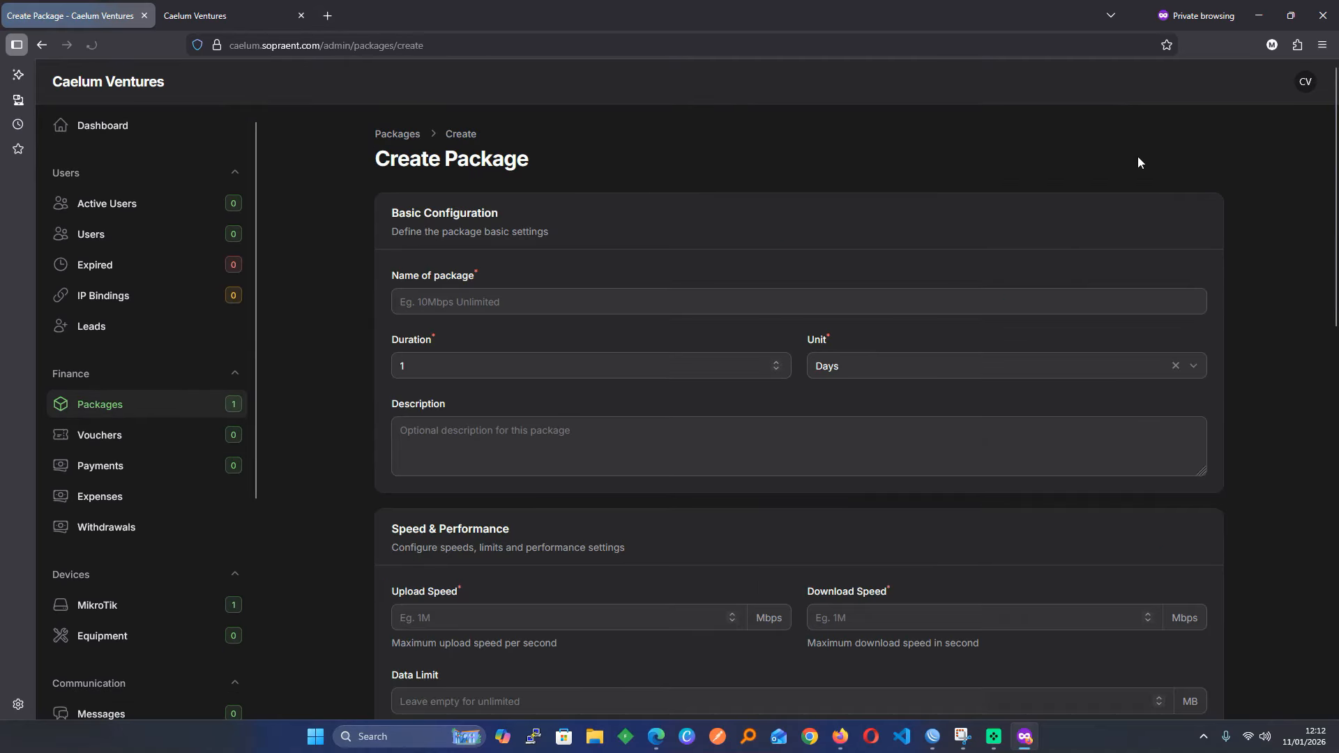
click(501, 303)
text(Free)
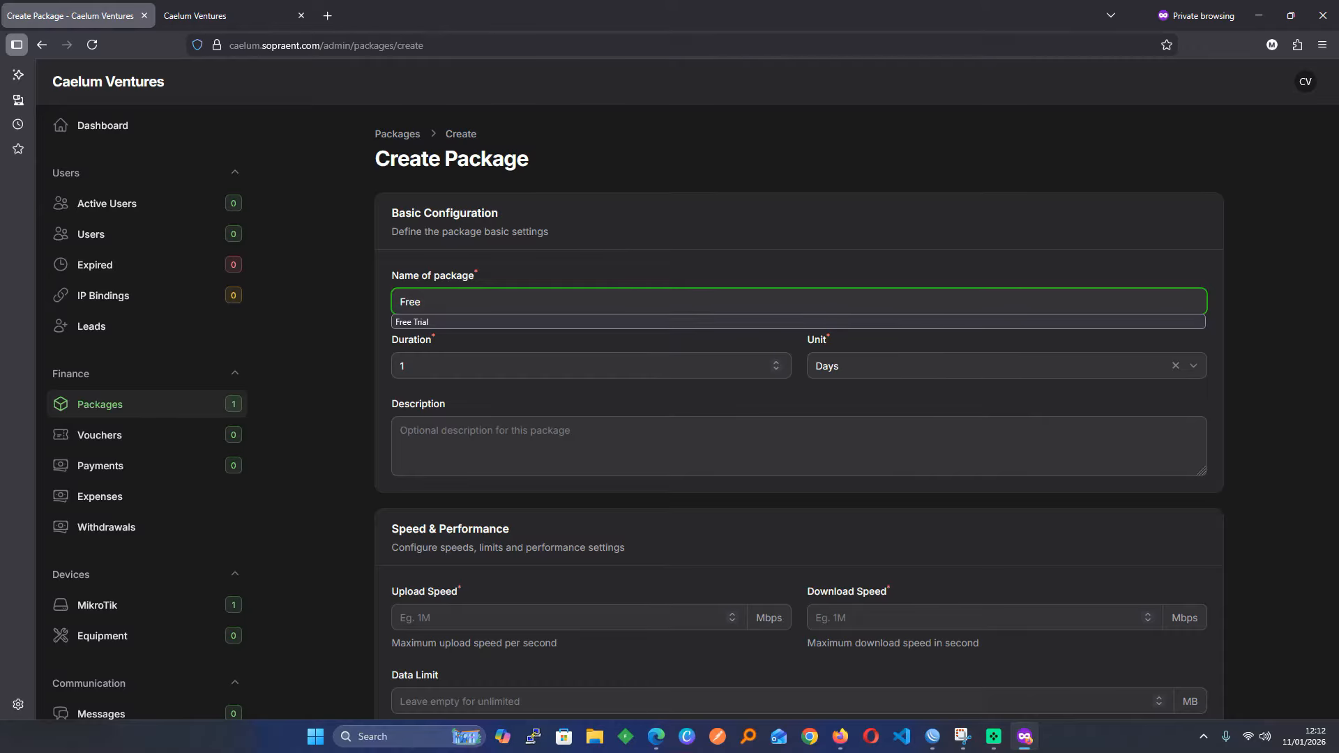
click(459, 320)
click(830, 358)
click(845, 399)
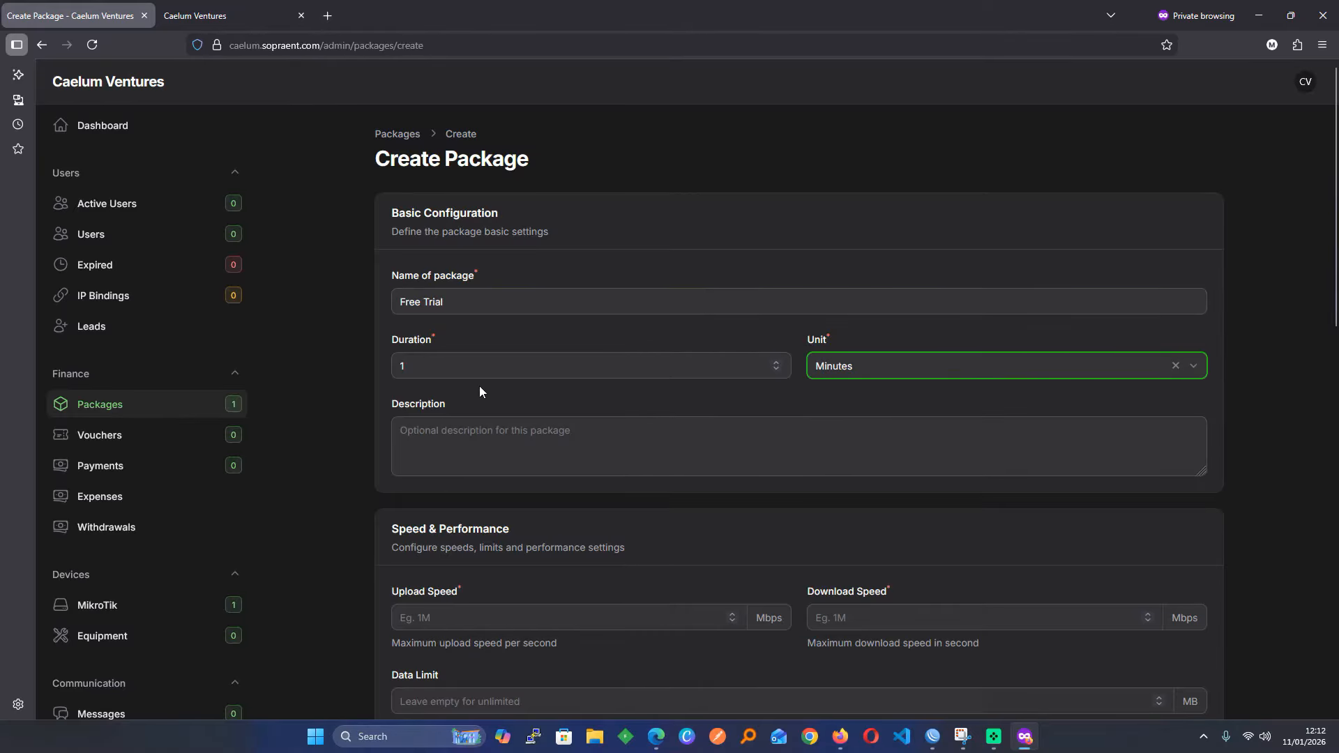
double_click(417, 361)
text(30)
Set 2 Mbps upload and download, mark it a Free Trial Package, and create it
scroll(564, 288, down, 5)
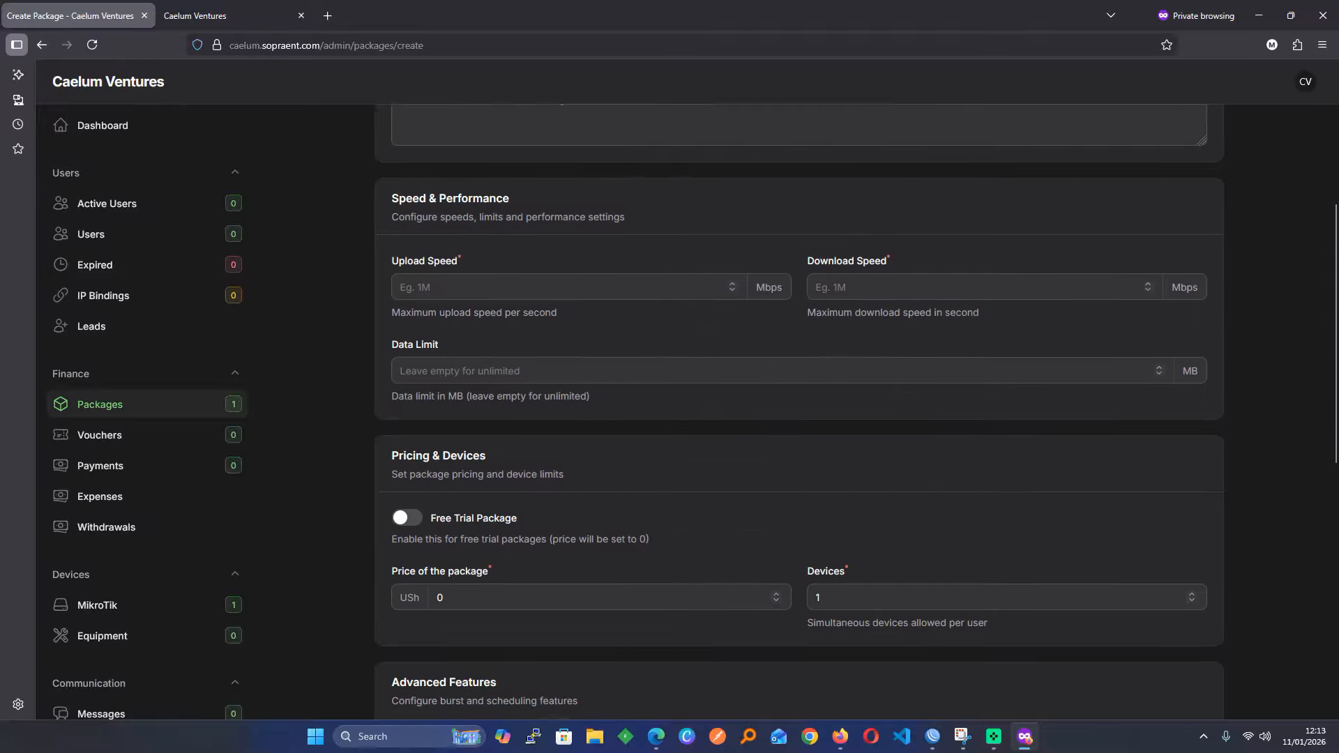
click(486, 242)
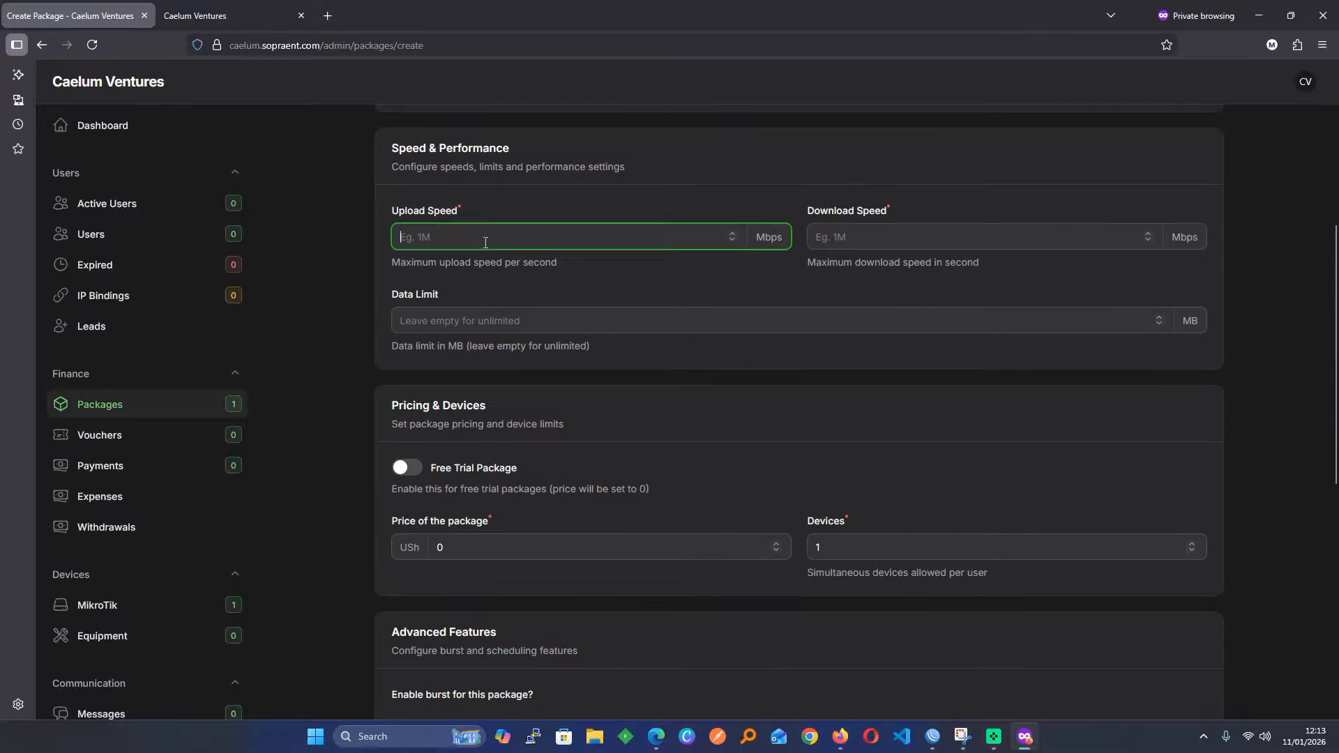
text(2)
click(900, 226)
text(2)
scroll(417, 333, down, 2)
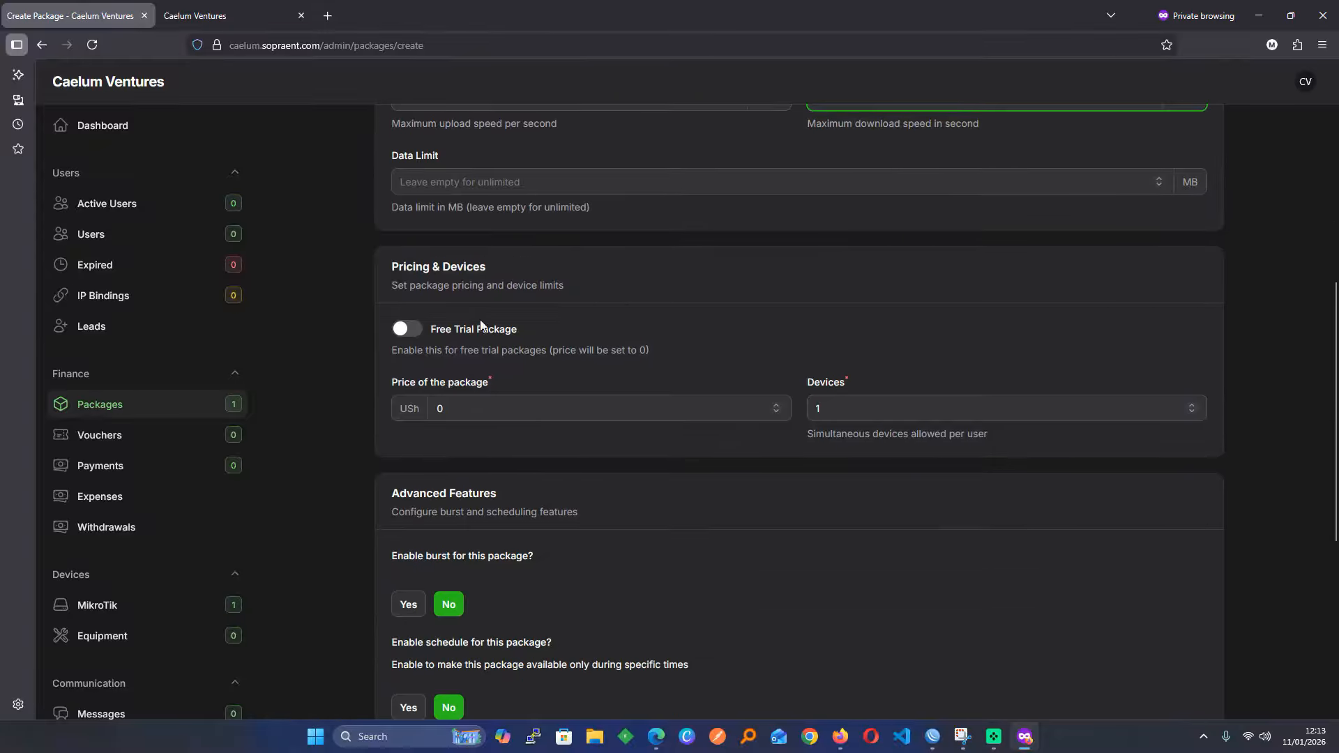
click(417, 328)
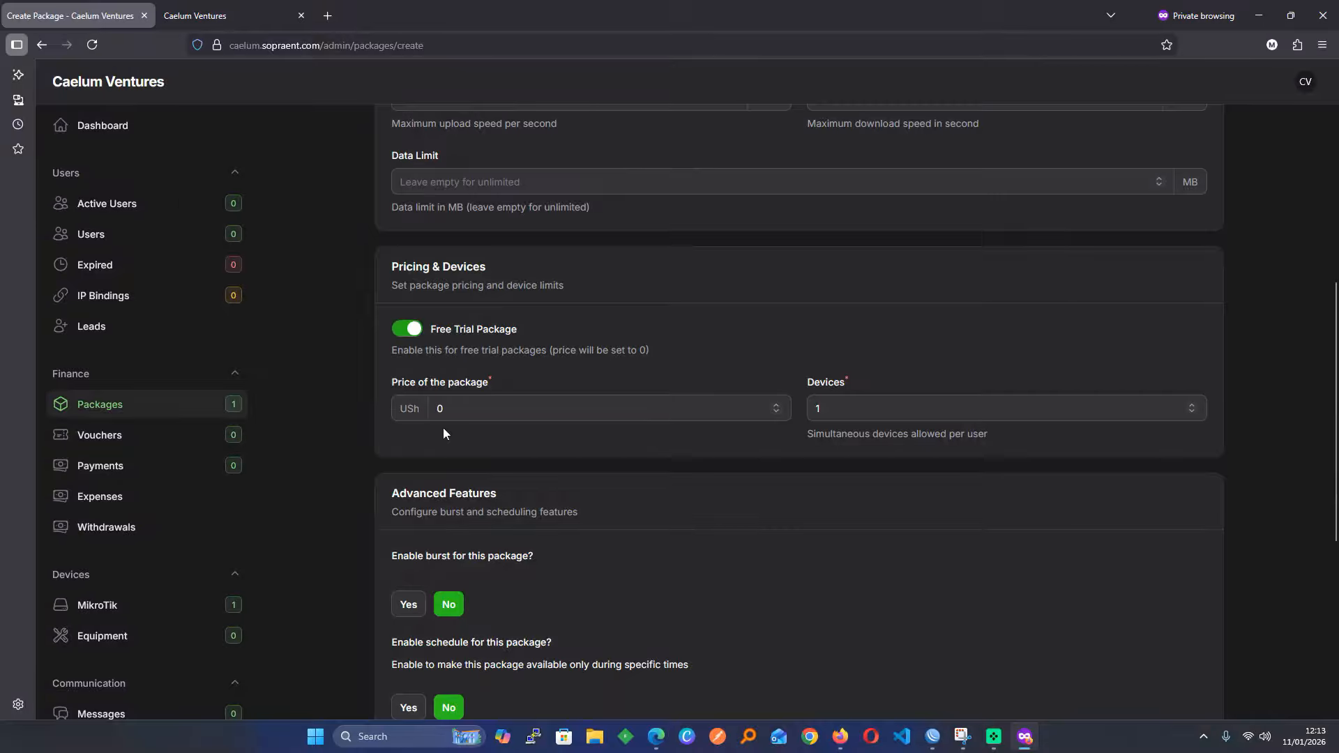
scroll(622, 486, down, 5)
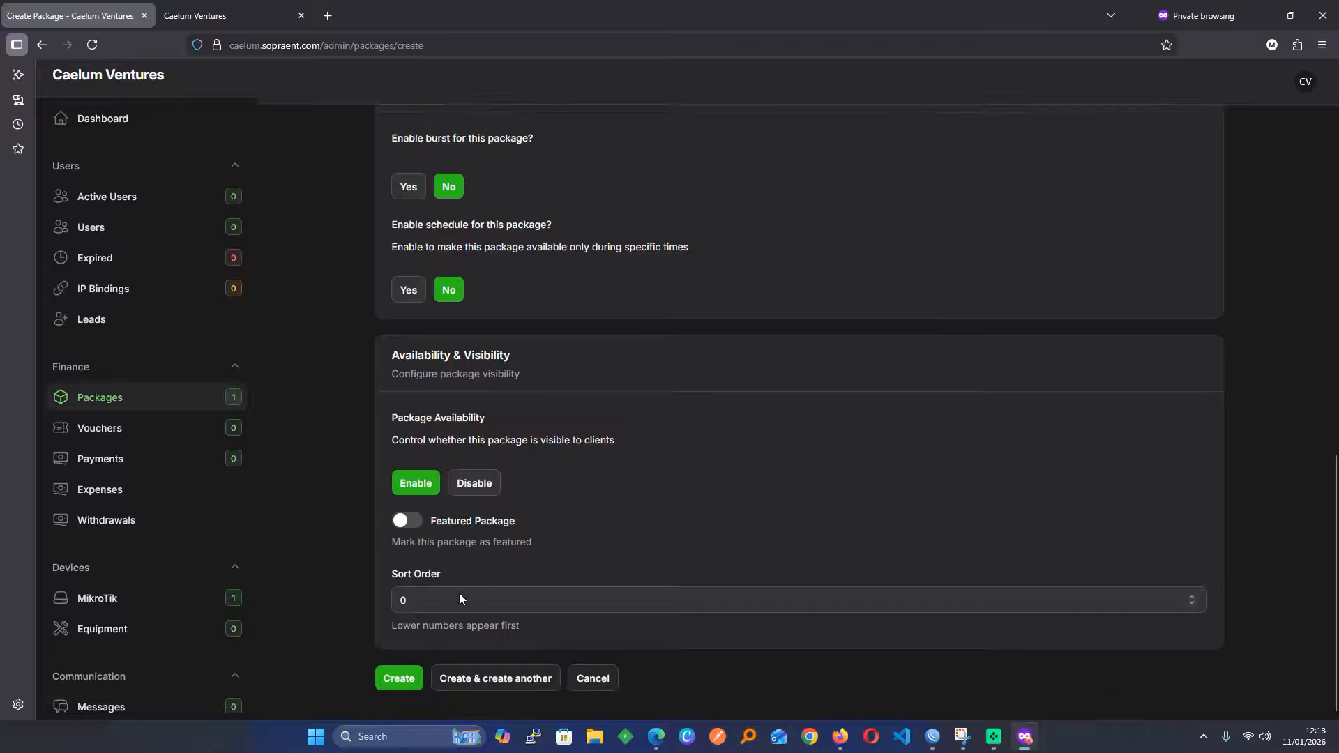
click(377, 685)
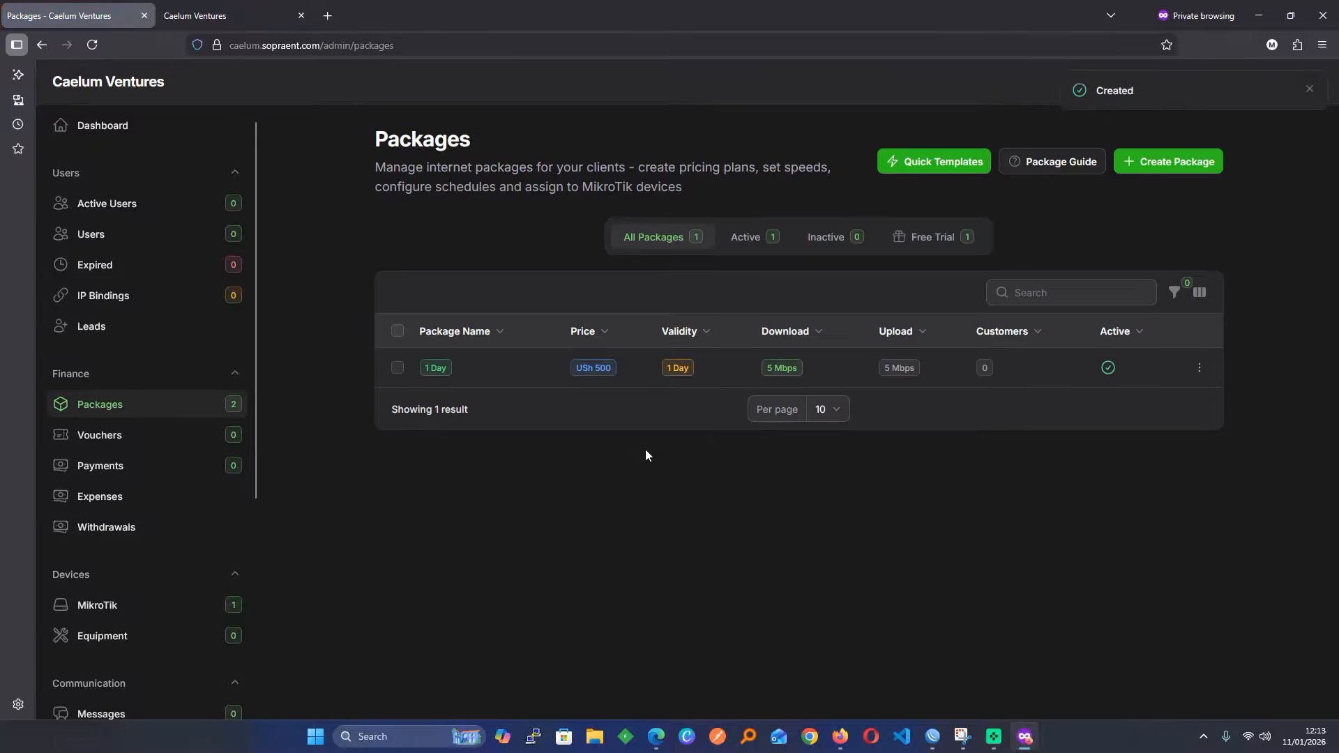
Filter packages to free trials, then reload the portal and open its free trial form
click(954, 241)
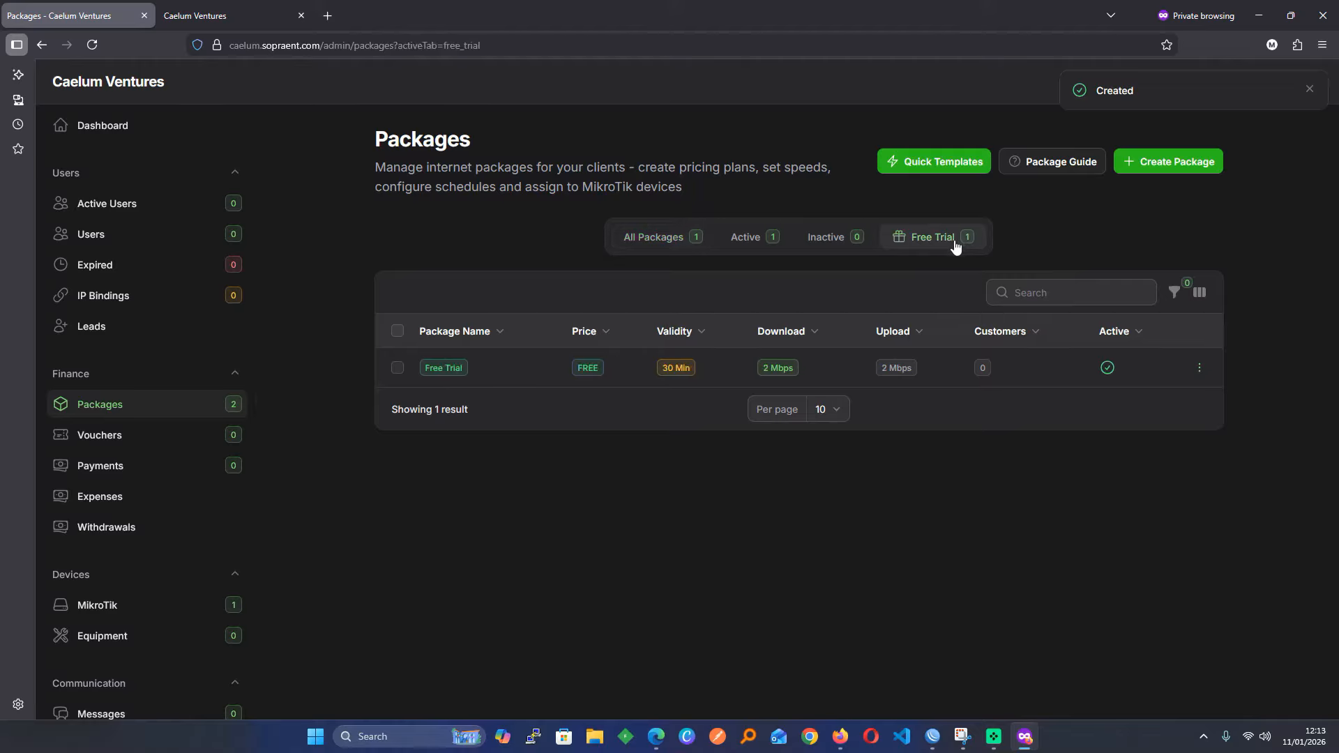
click(204, 10)
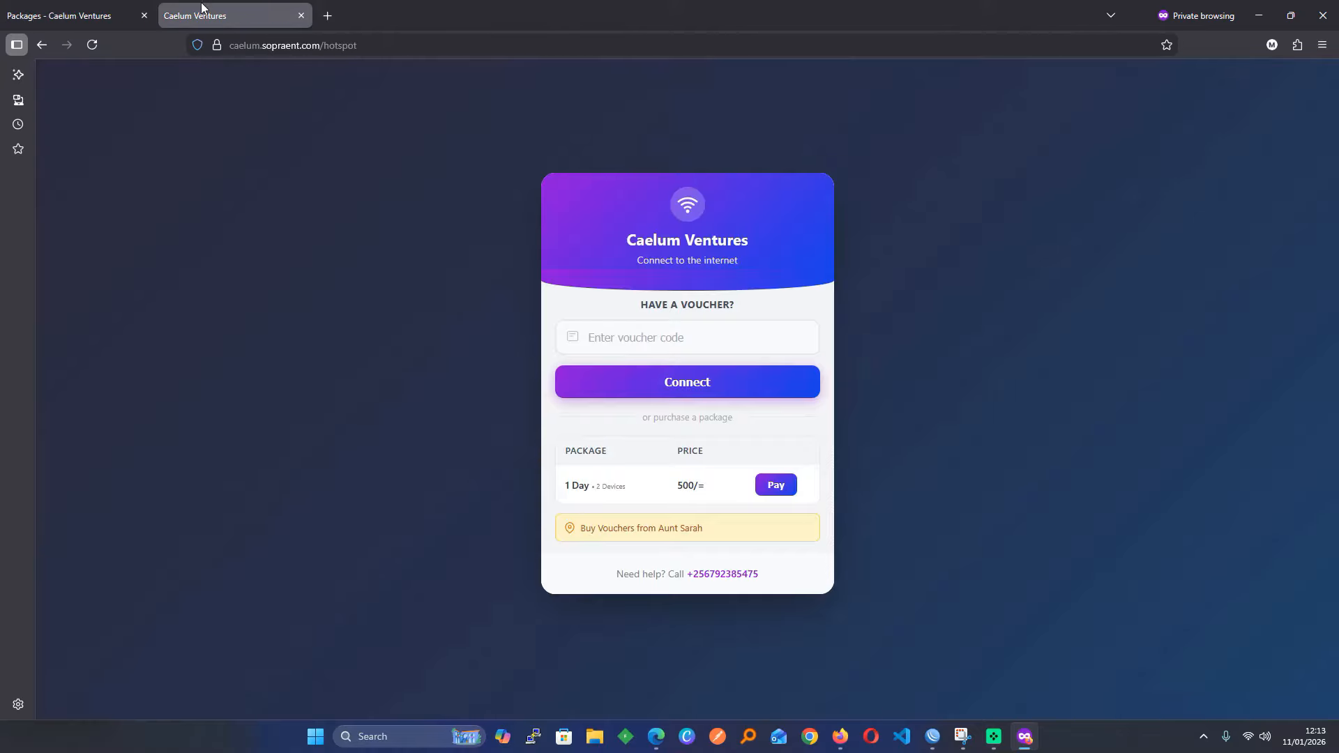
click(92, 45)
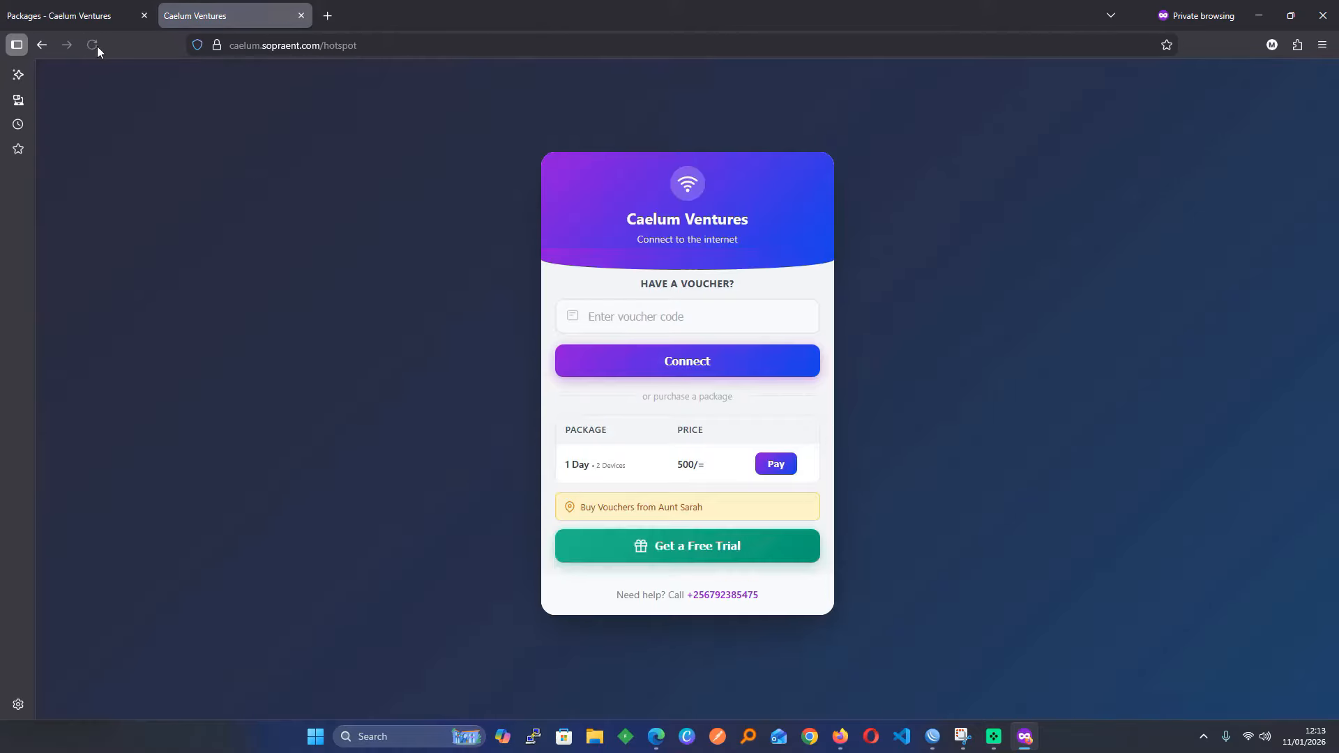
click(721, 560)
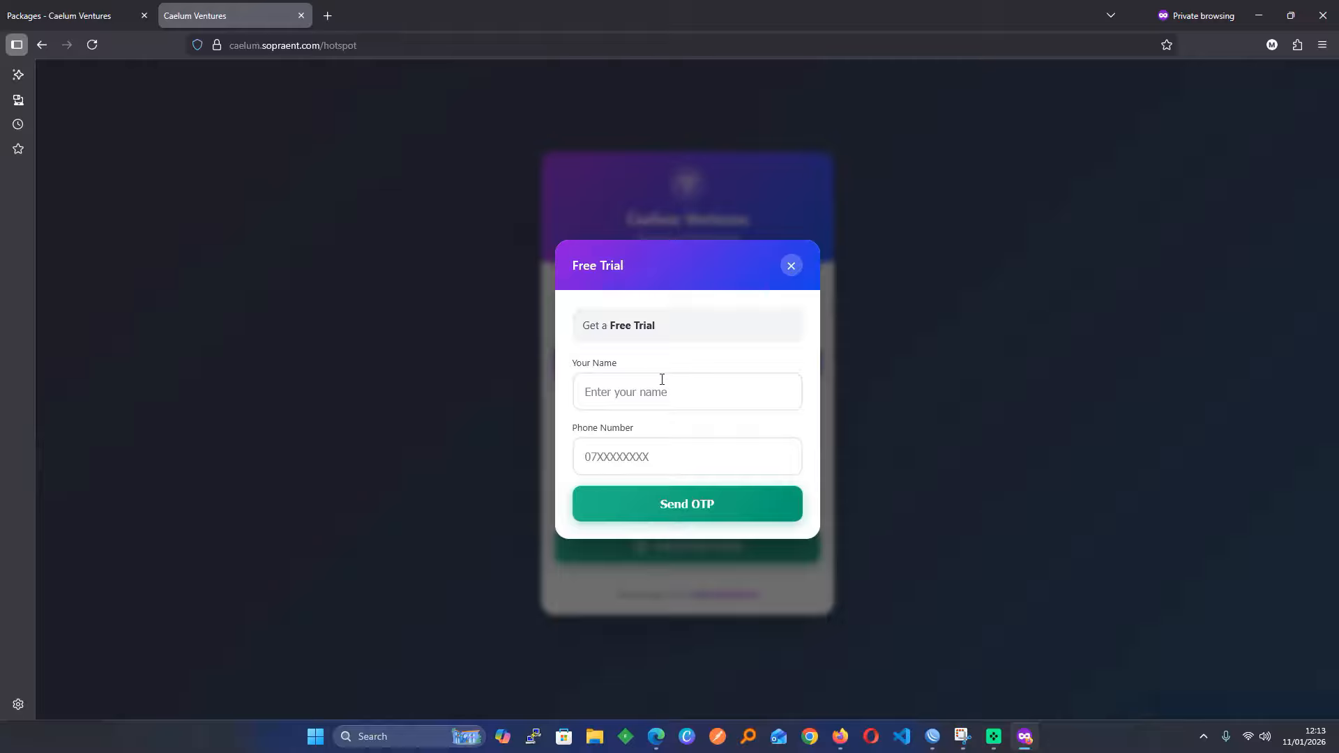
Request a free trial OTP with a customer's name and phone number; it's refused as already used
click(642, 385)
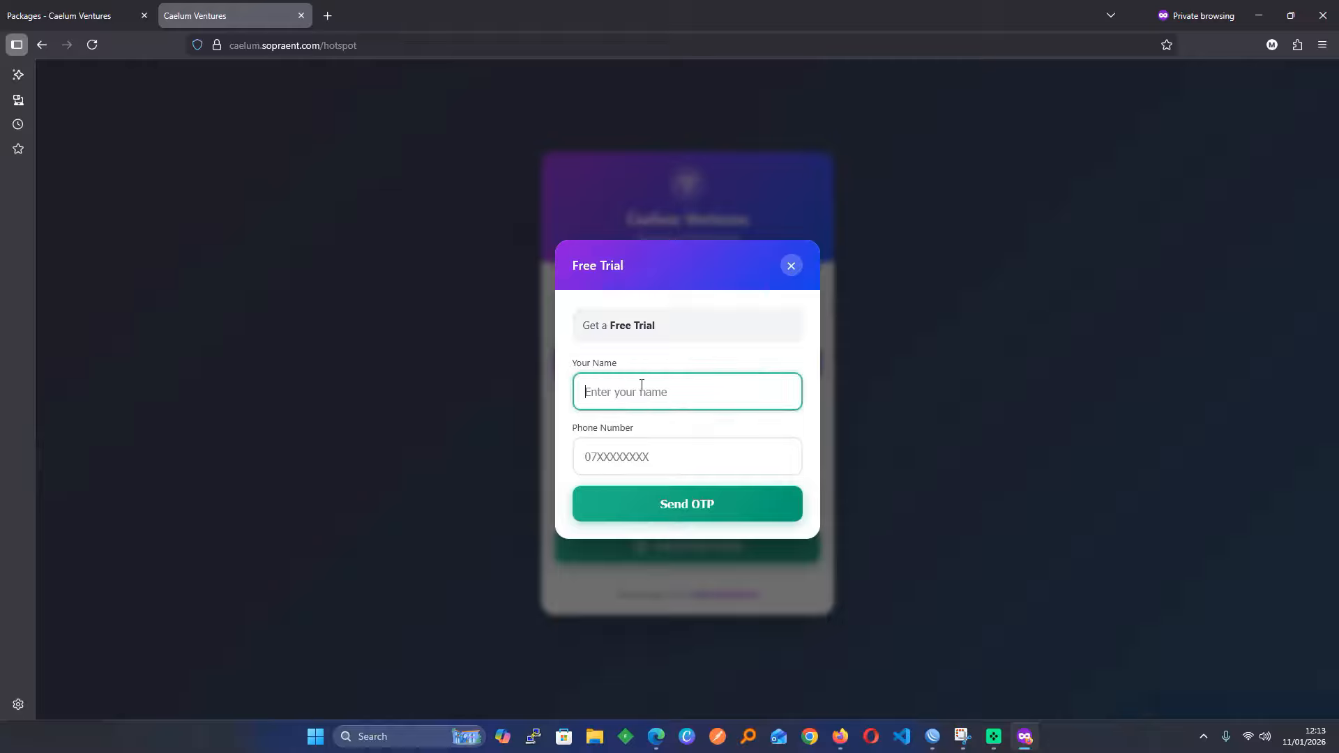
text(oel)
click(586, 391)
text(J)
click(647, 447)
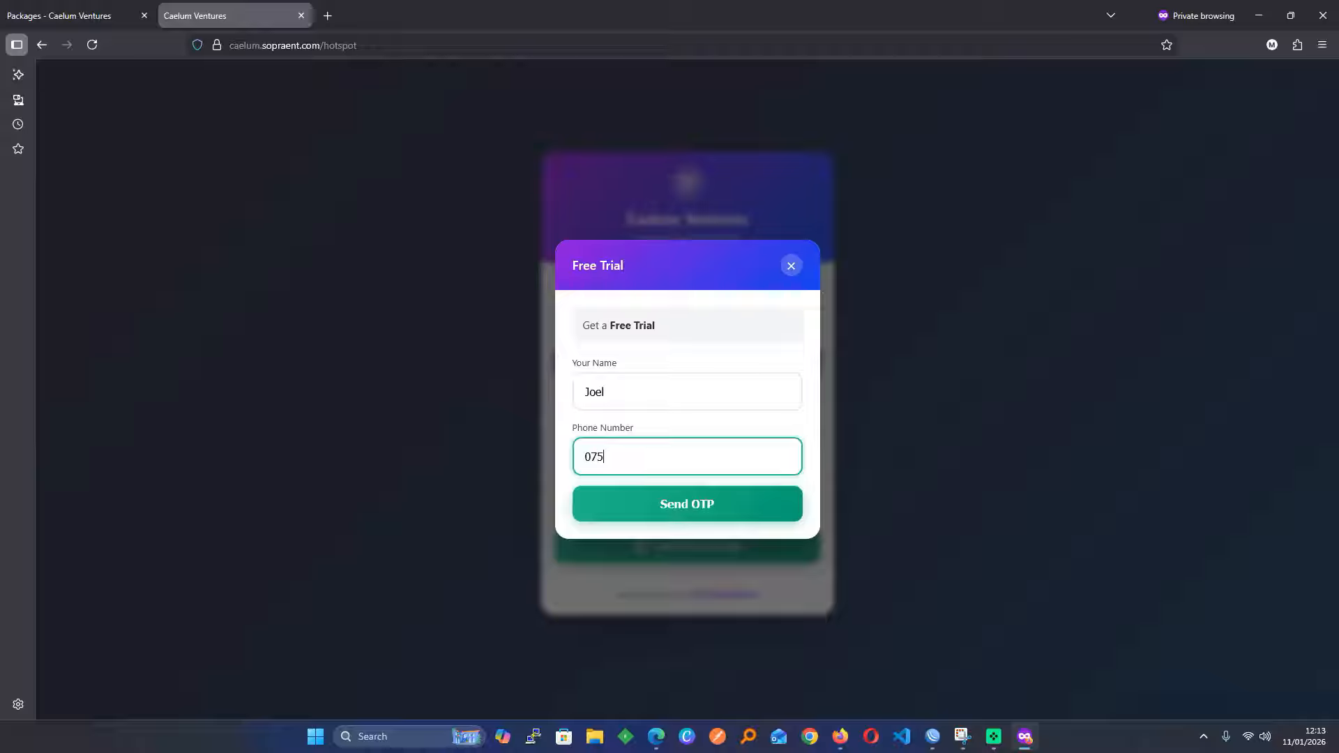
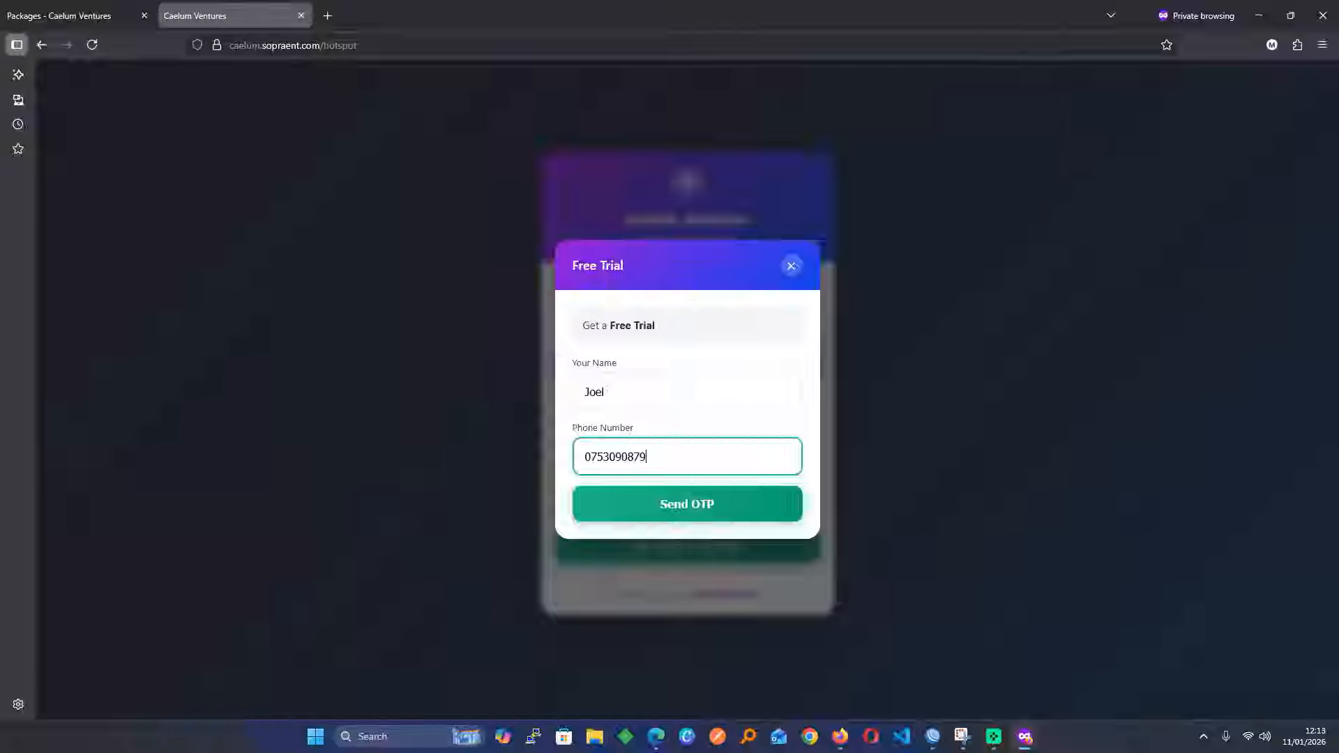
click(649, 513)
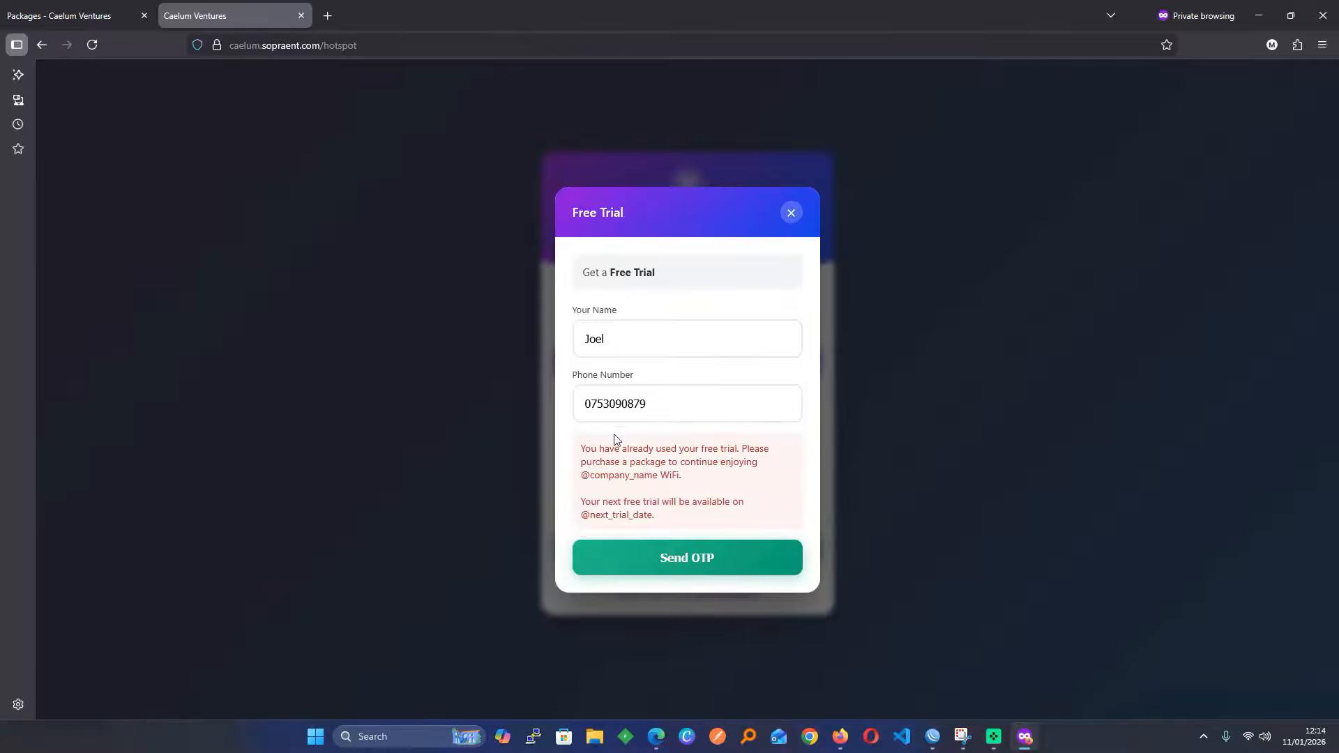
click(127, 10)
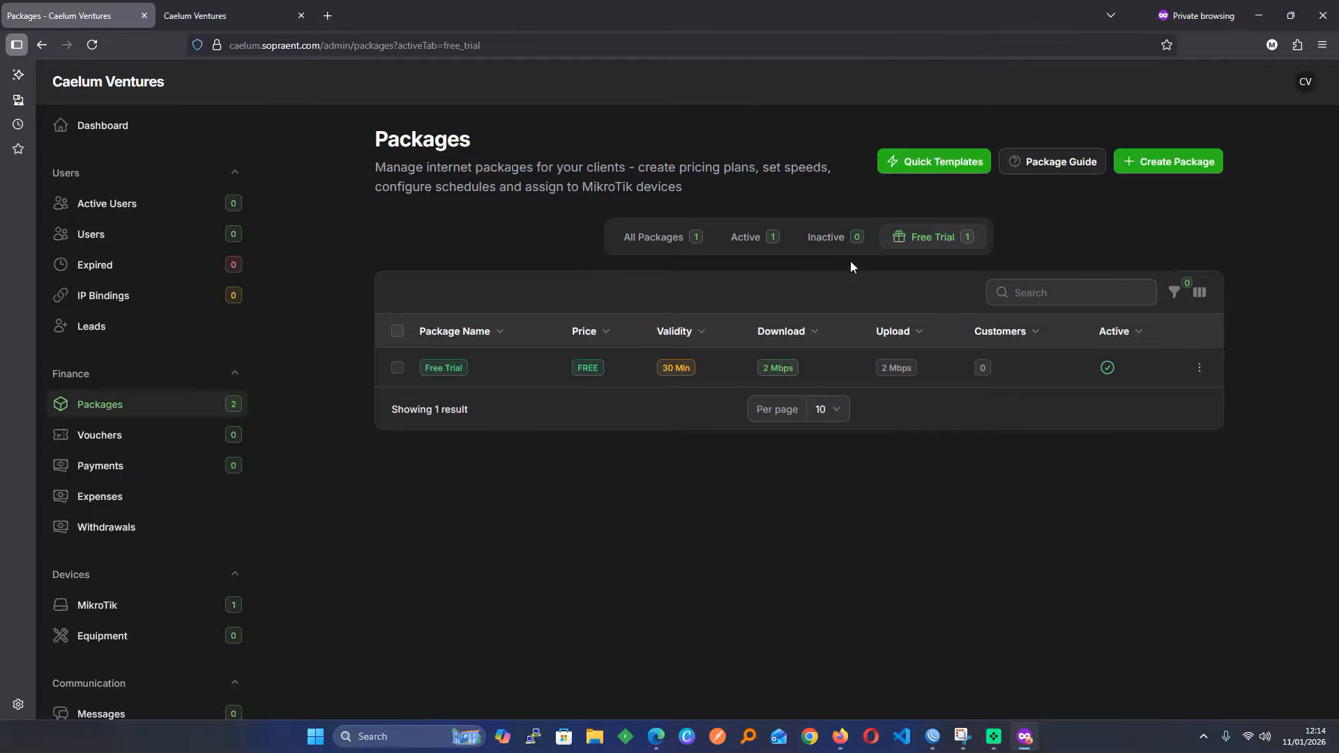
Go through the Notifications settings' MikroTik, payment, expiry, reminder and OTP SMS templates
scroll(186, 576, down, 5)
click(167, 562)
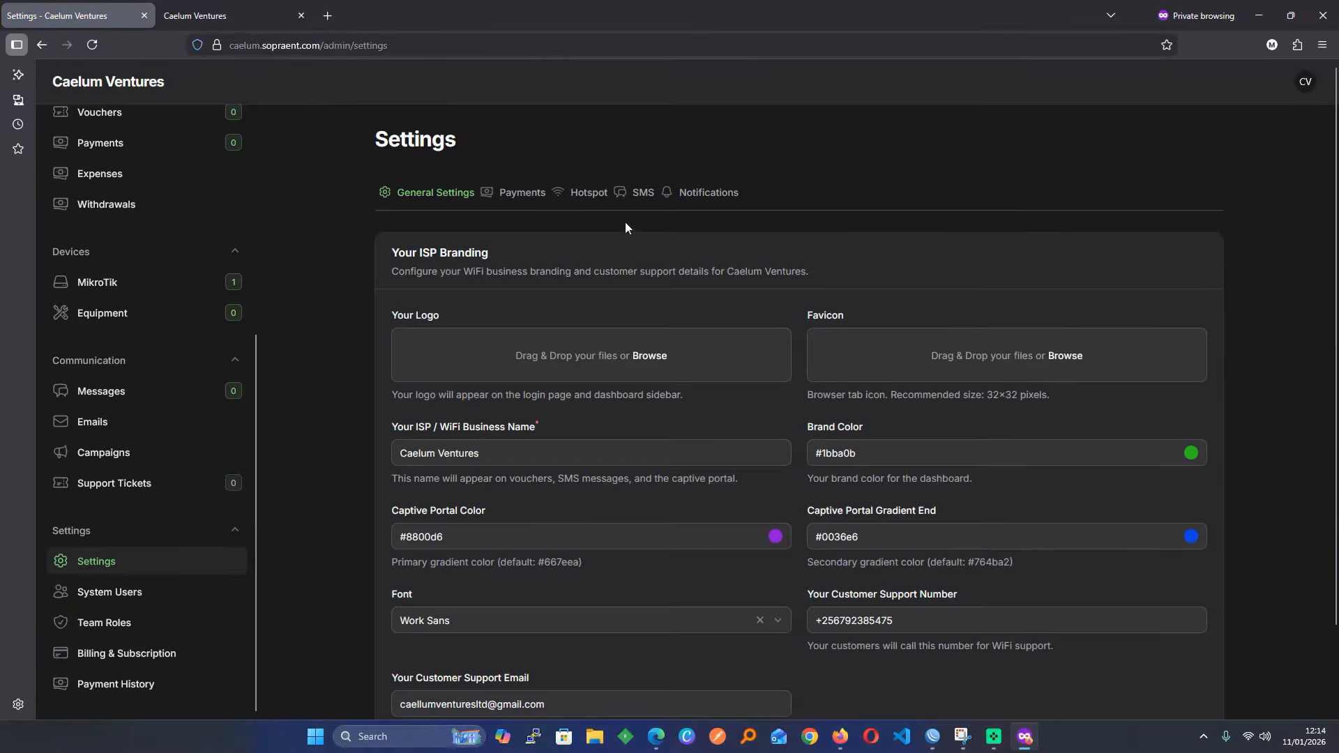
click(690, 195)
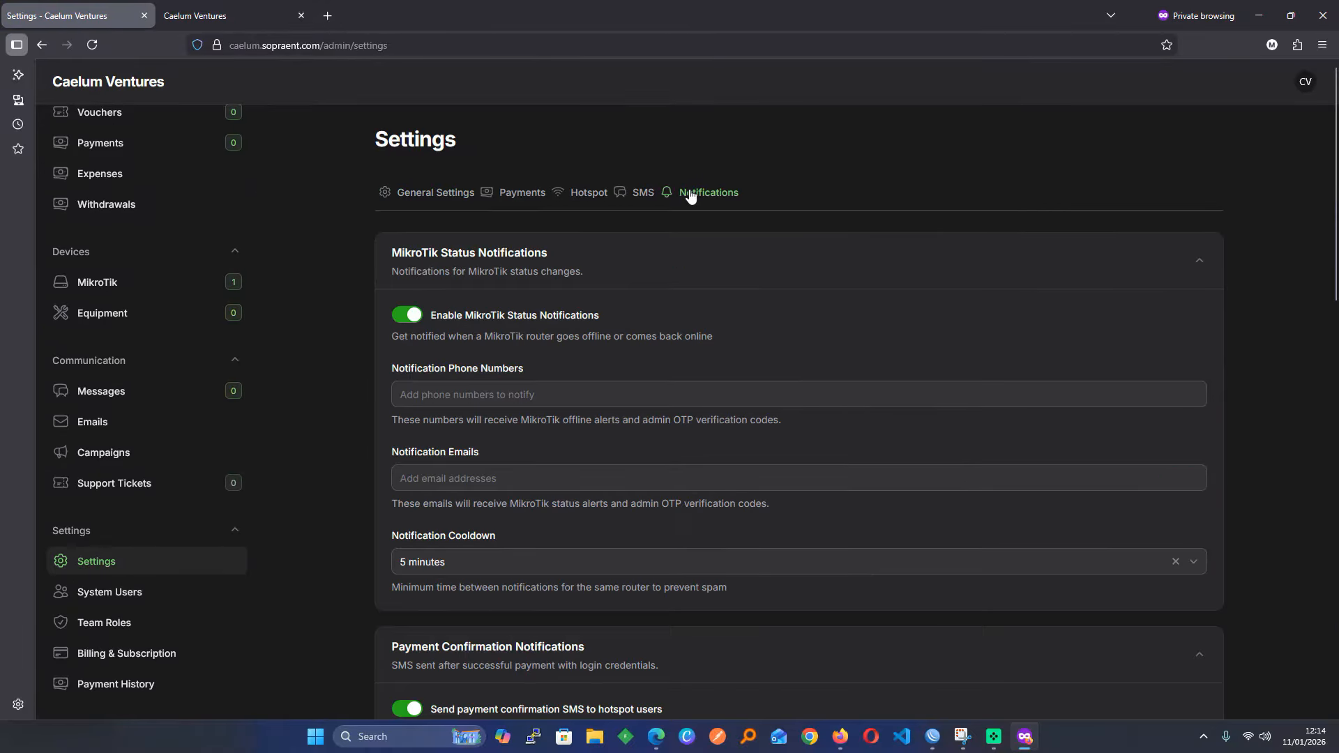
scroll(695, 405, down, 10)
scroll(695, 406, down, 3)
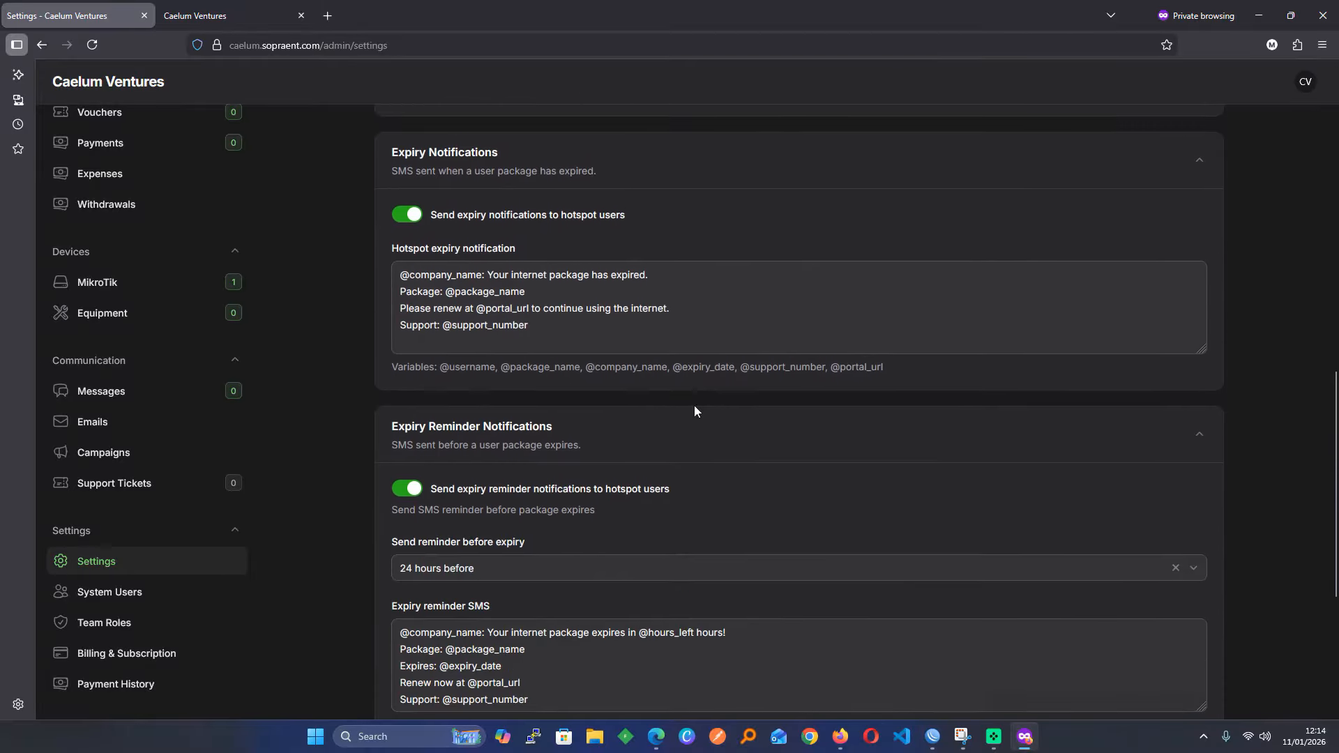
scroll(694, 405, down, 8)
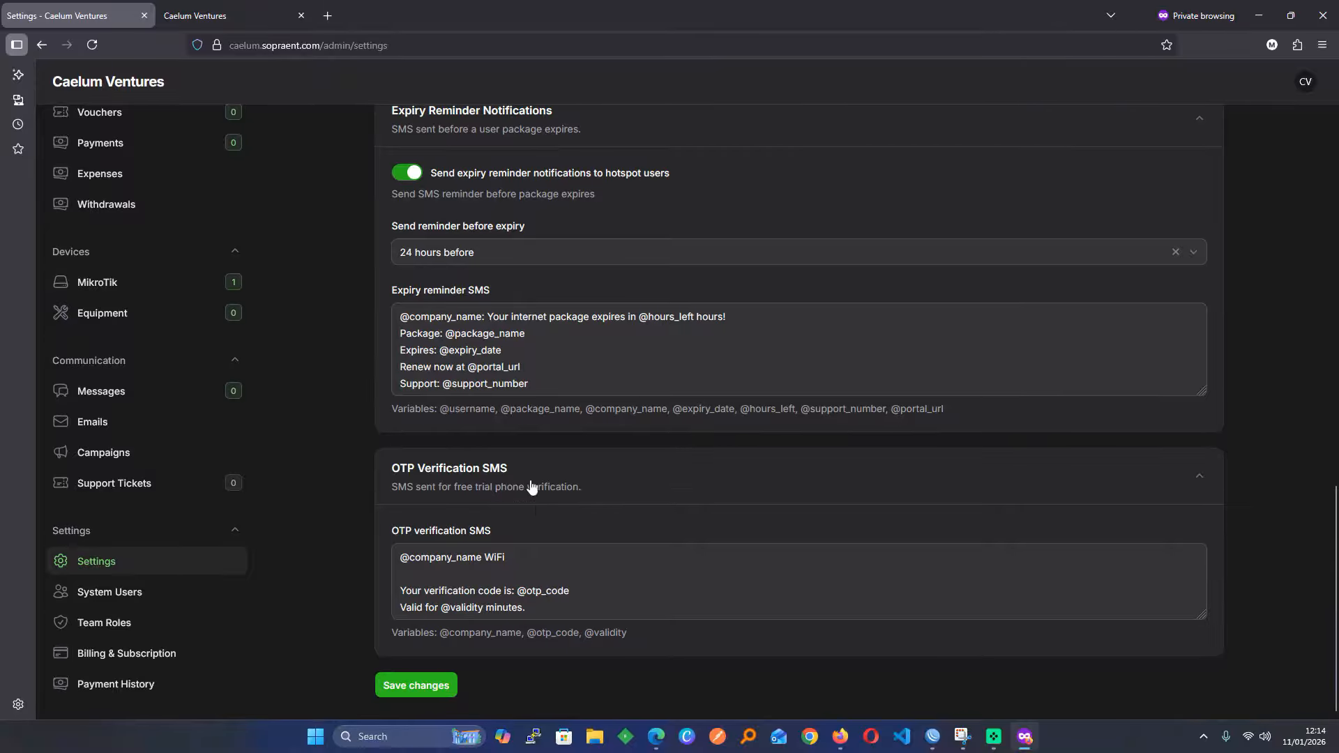
scroll(519, 529, up, 2)
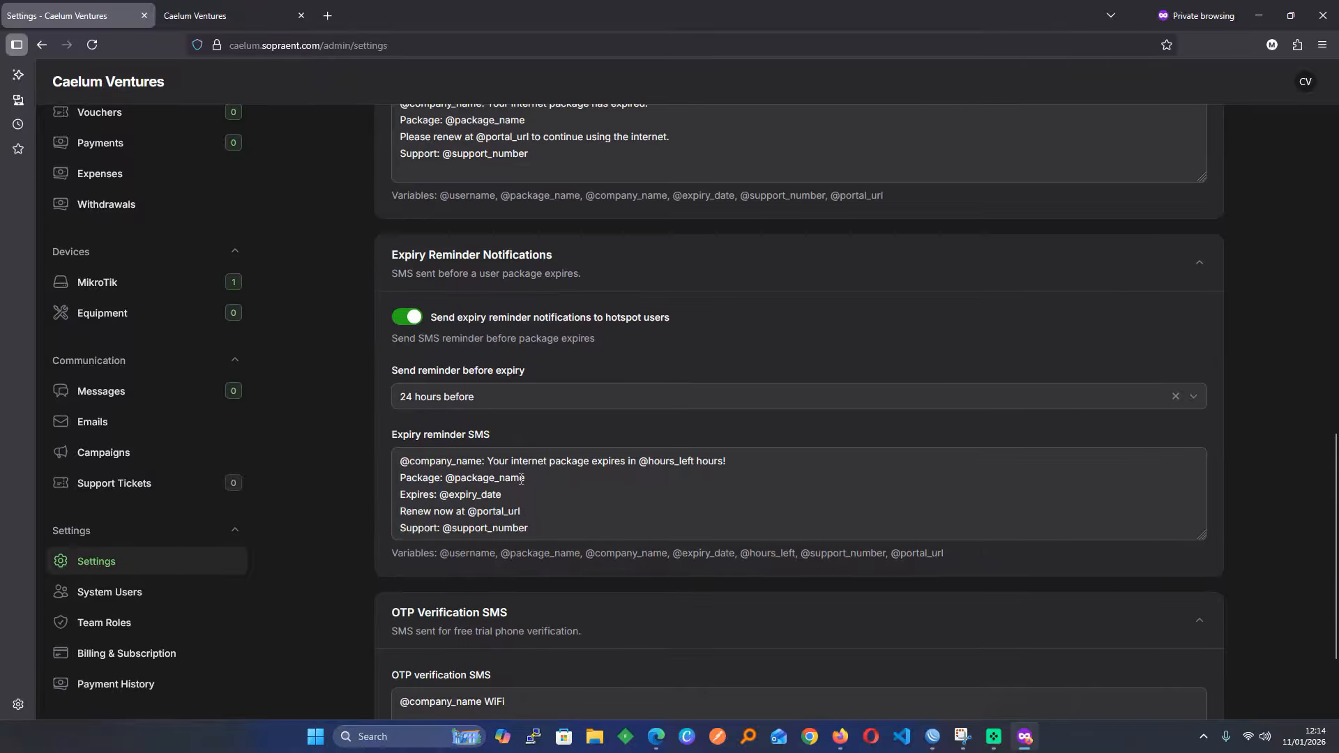
scroll(509, 469, up, 5)
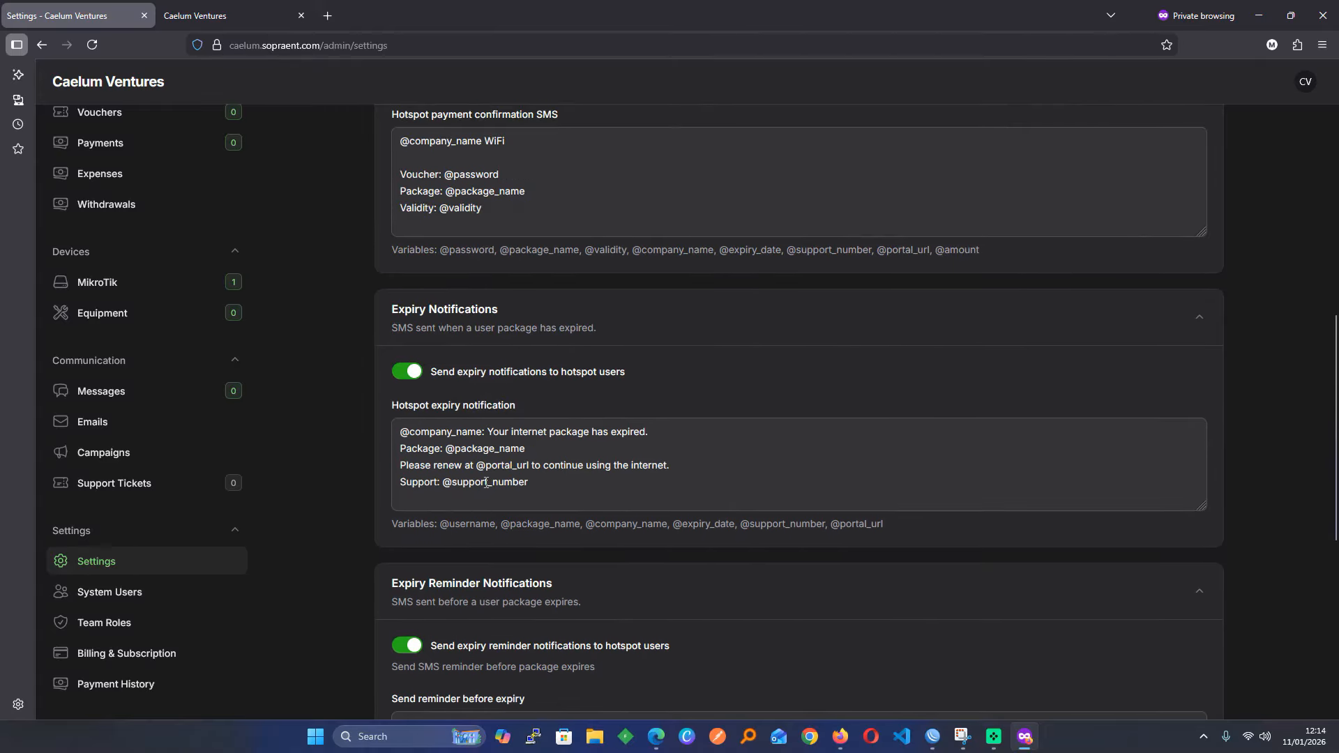
scroll(486, 483, up, 5)
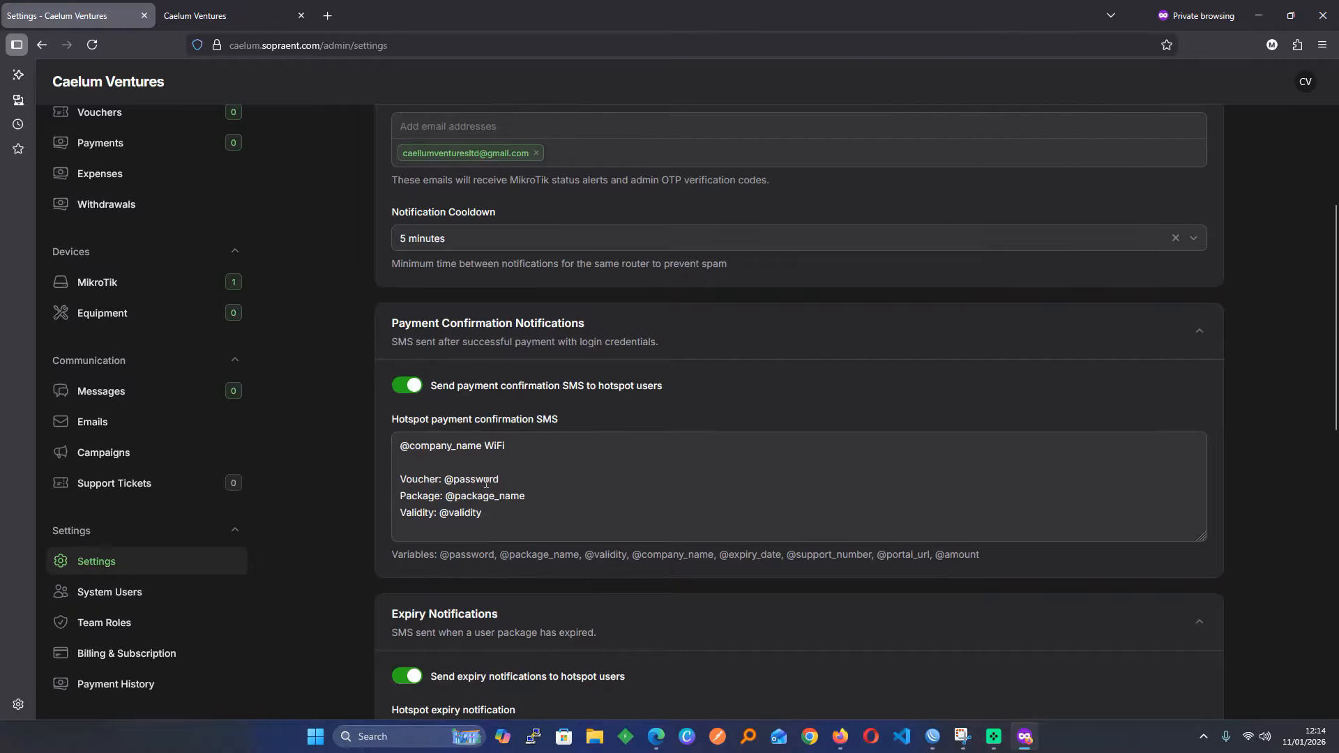
scroll(486, 482, up, 5)
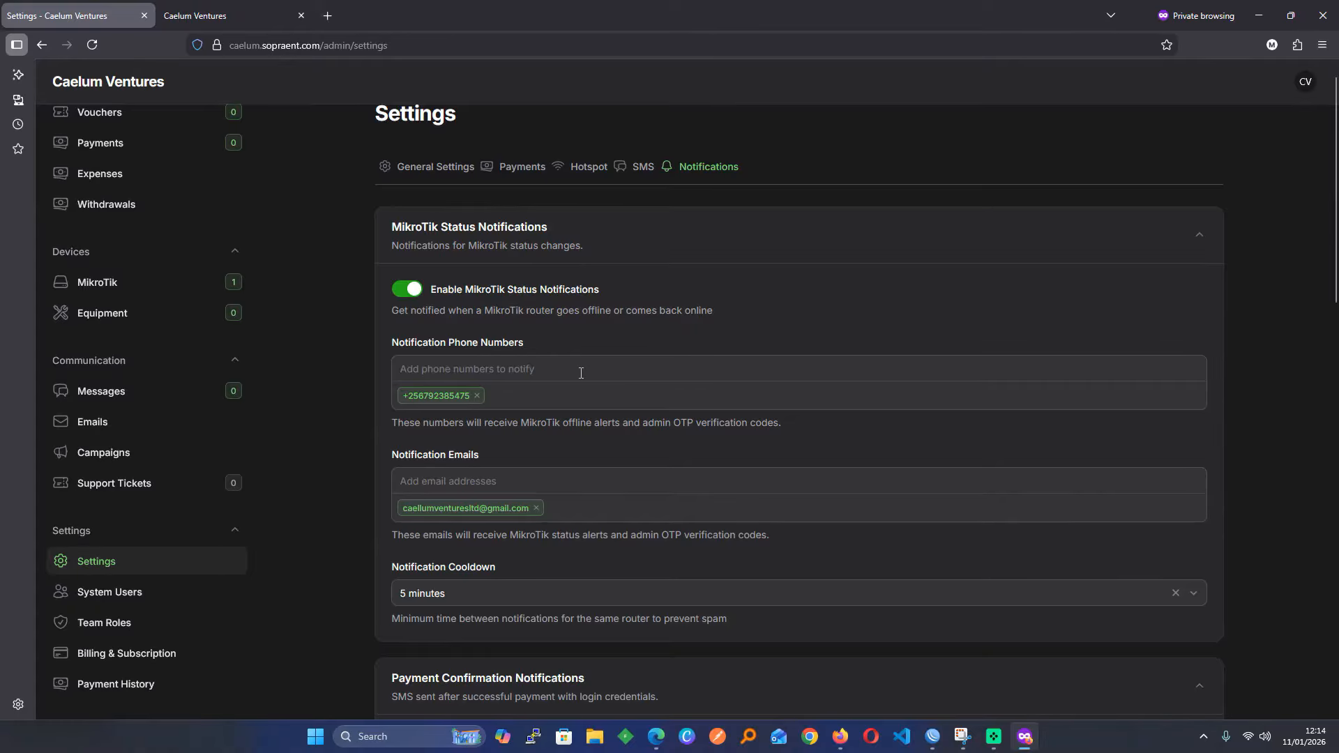
scroll(581, 373, up, 1)
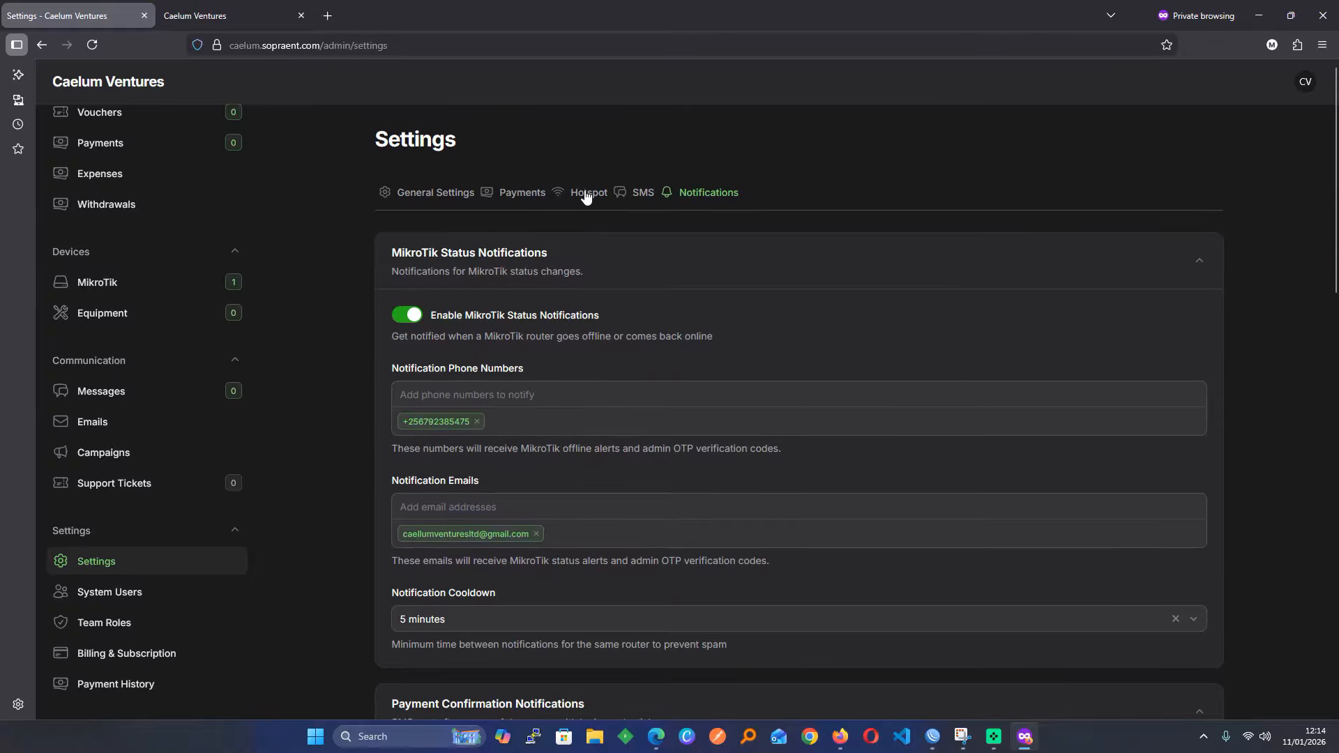
In the hotspot settings, set free trials allowed per device to 1
click(586, 194)
scroll(613, 375, down, 10)
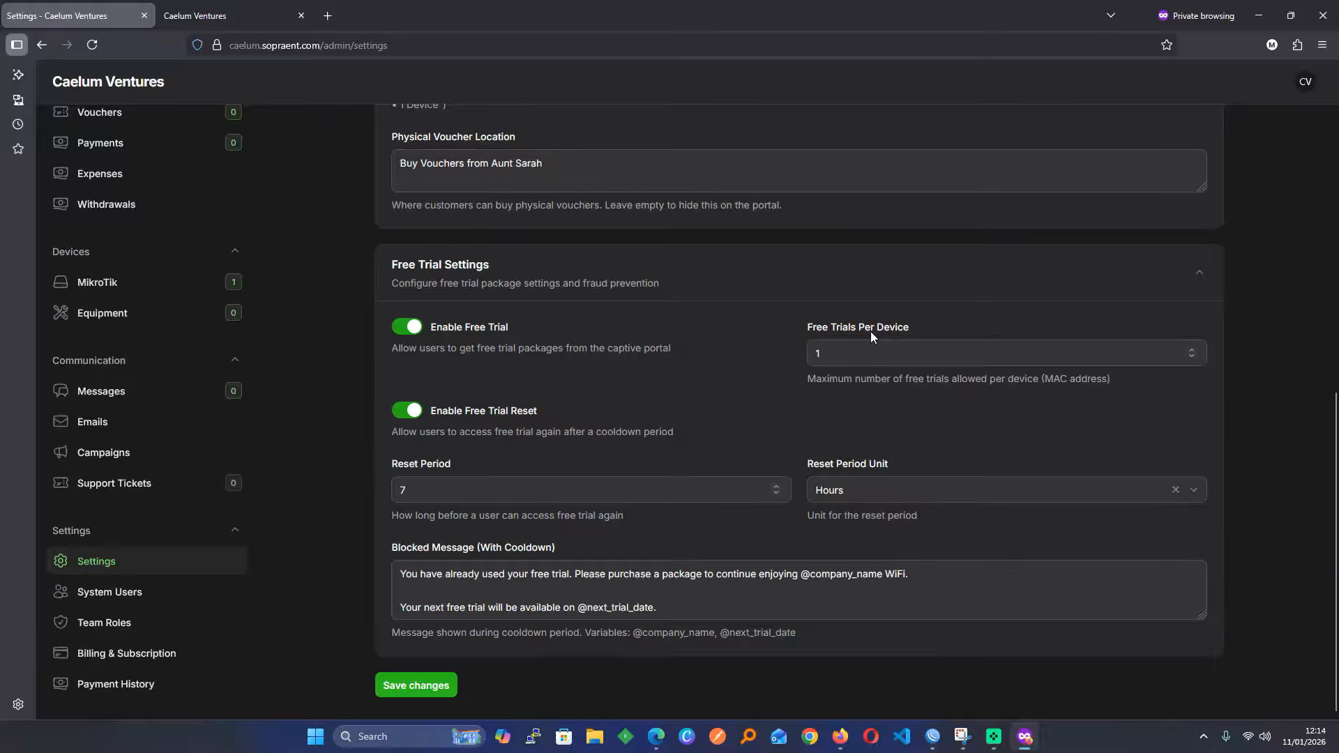
click(828, 352)
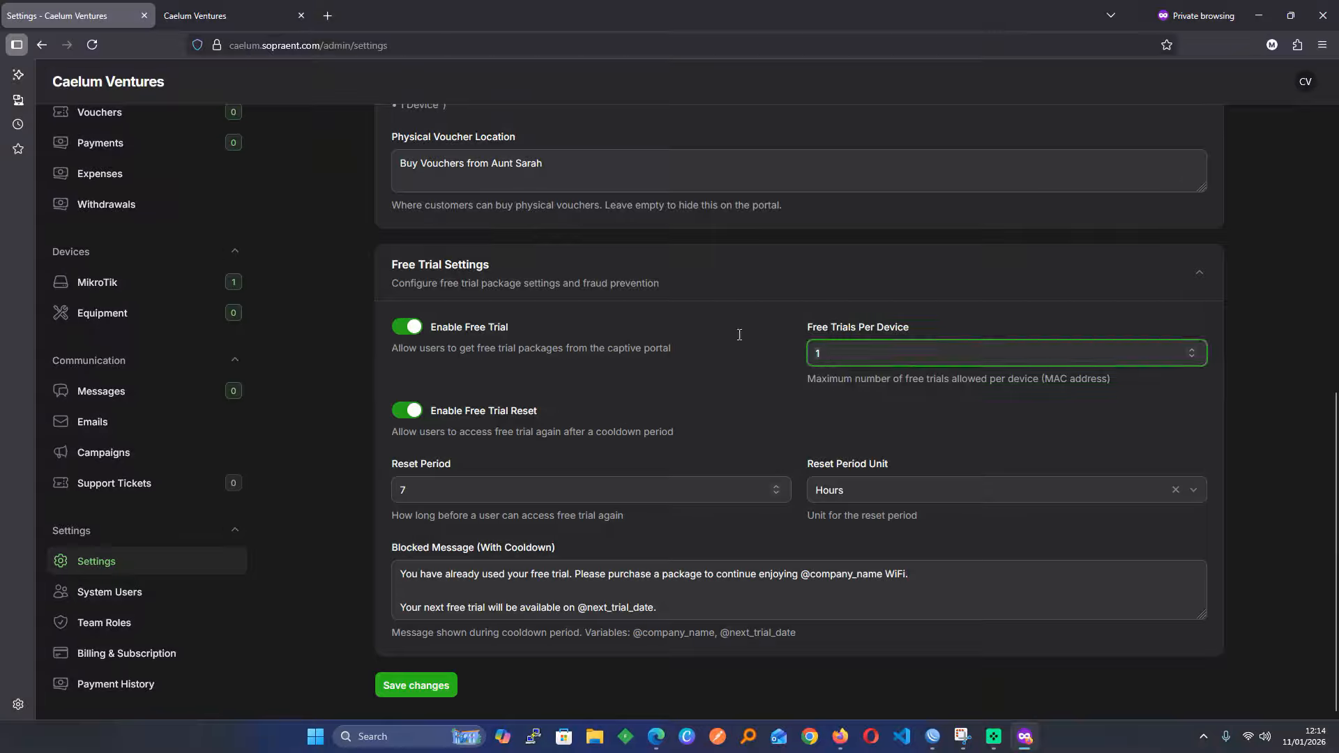
key(BackSpace)
text(1)
Change the free trial reset period from 7 Hours to 1 Months
click(854, 496)
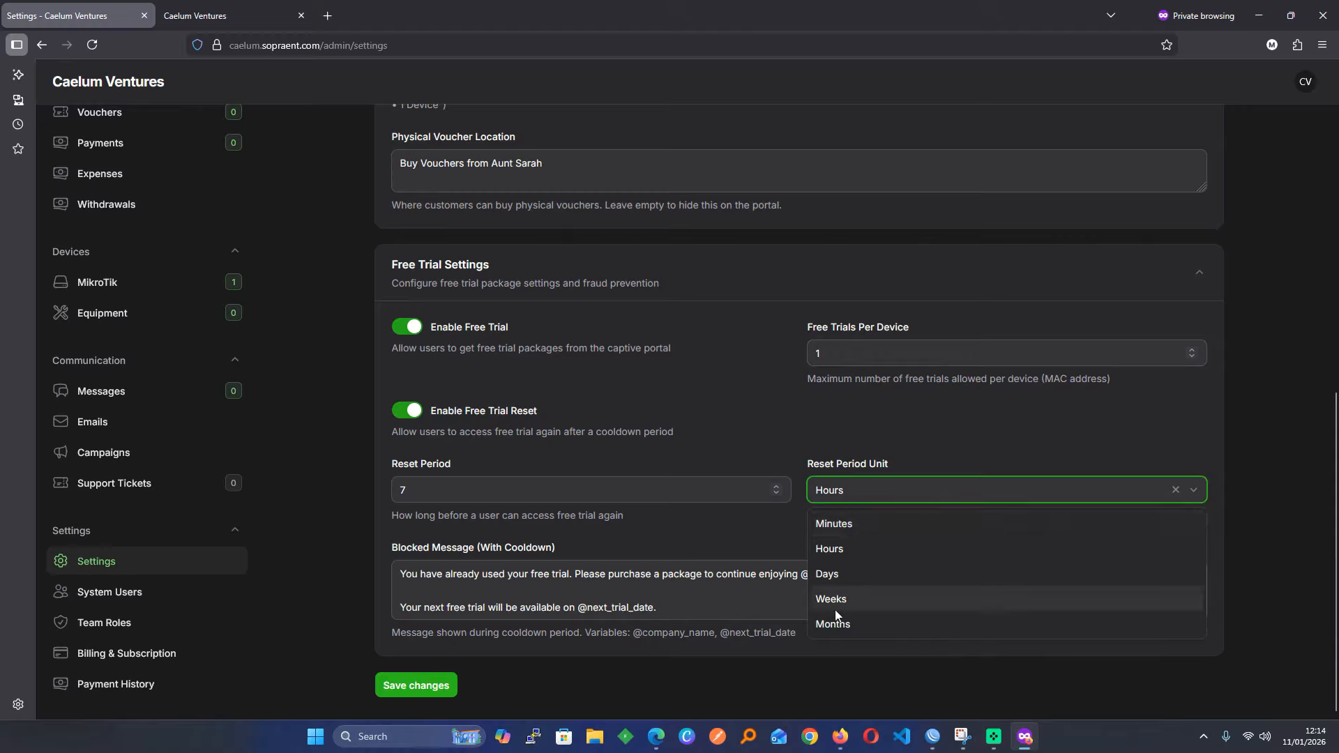
click(580, 464)
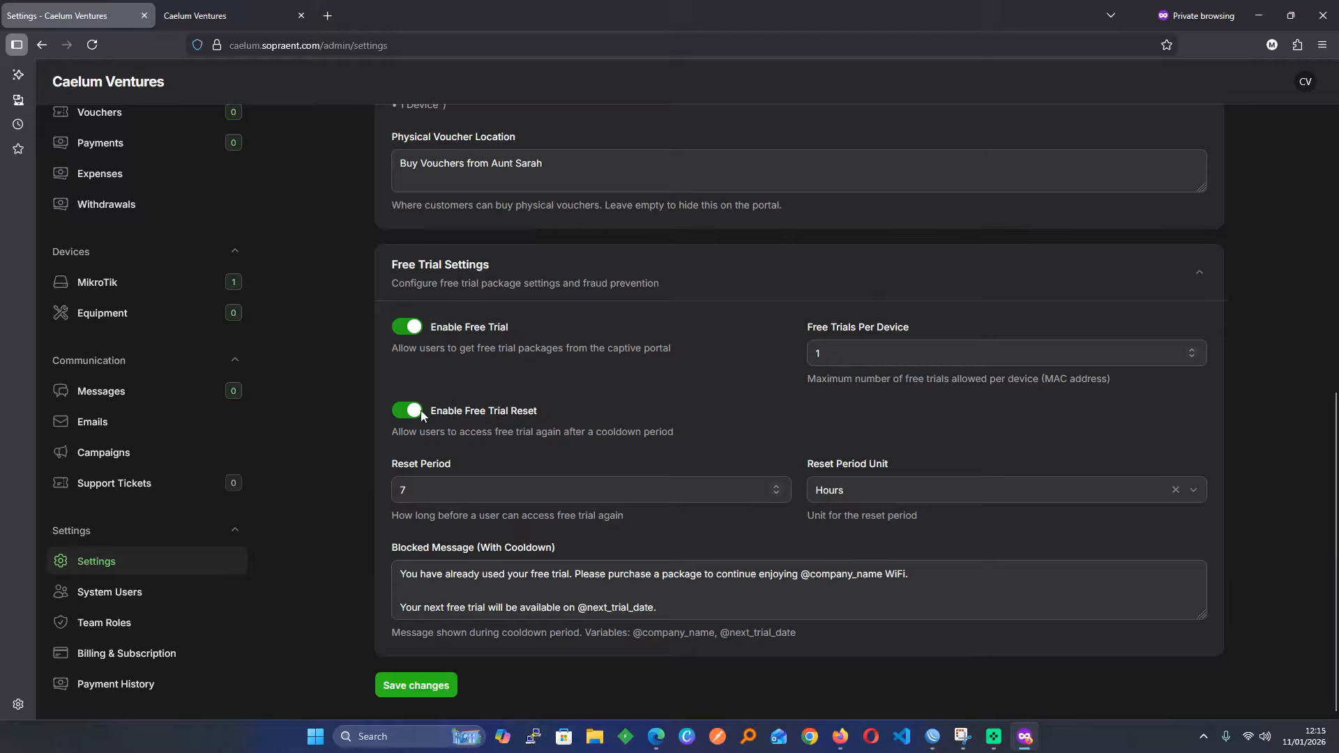
click(841, 486)
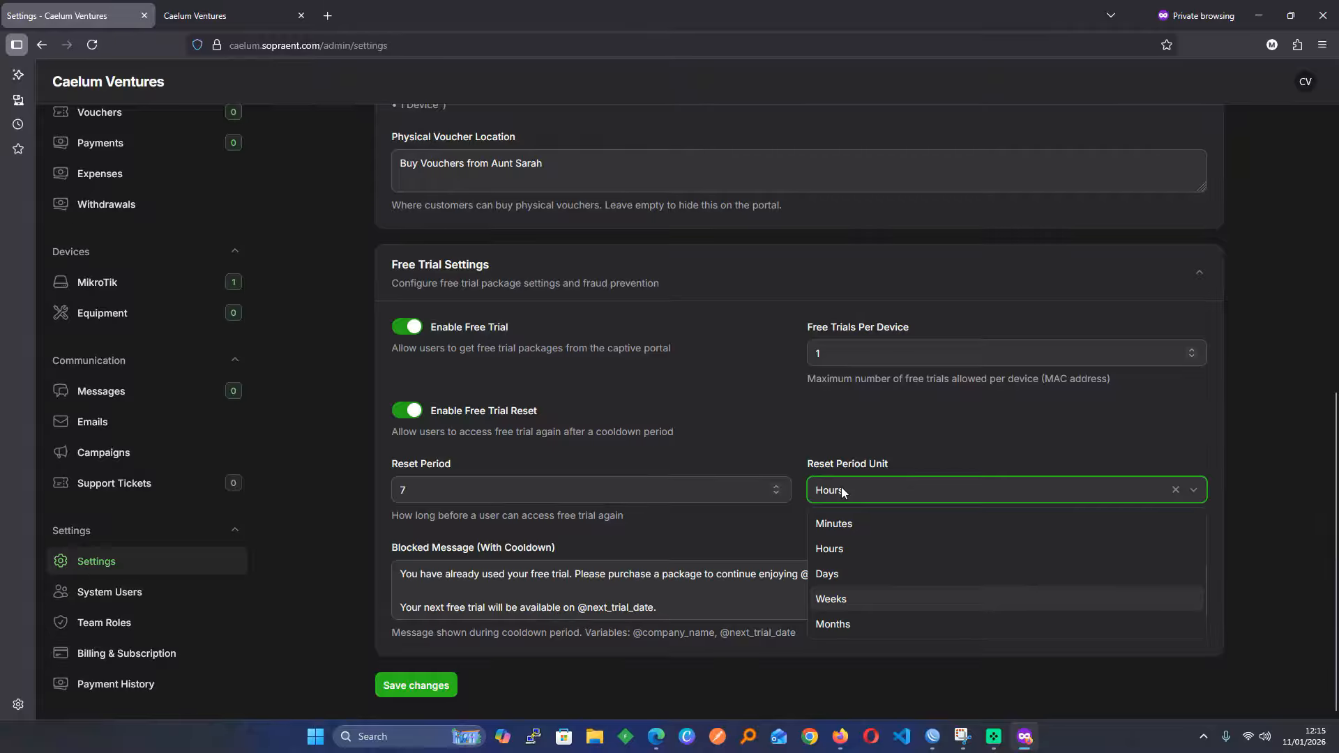
click(823, 492)
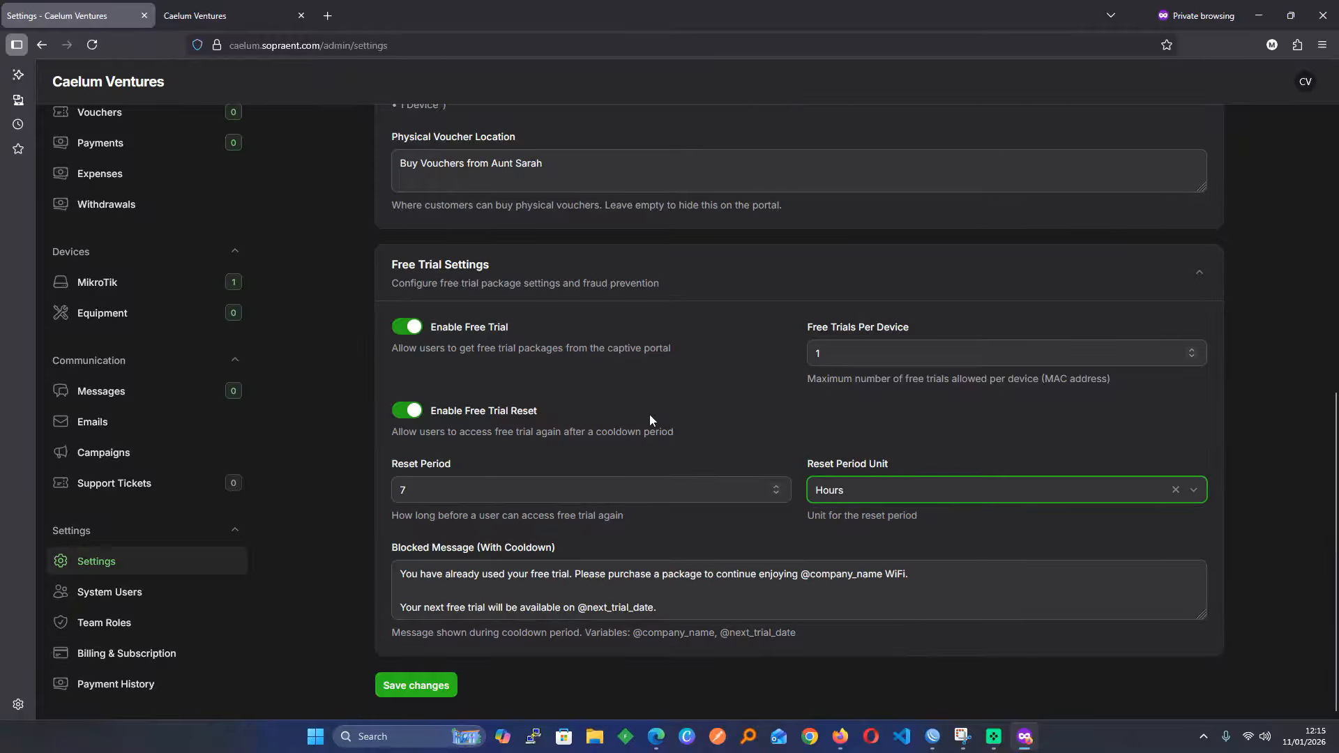
click(876, 491)
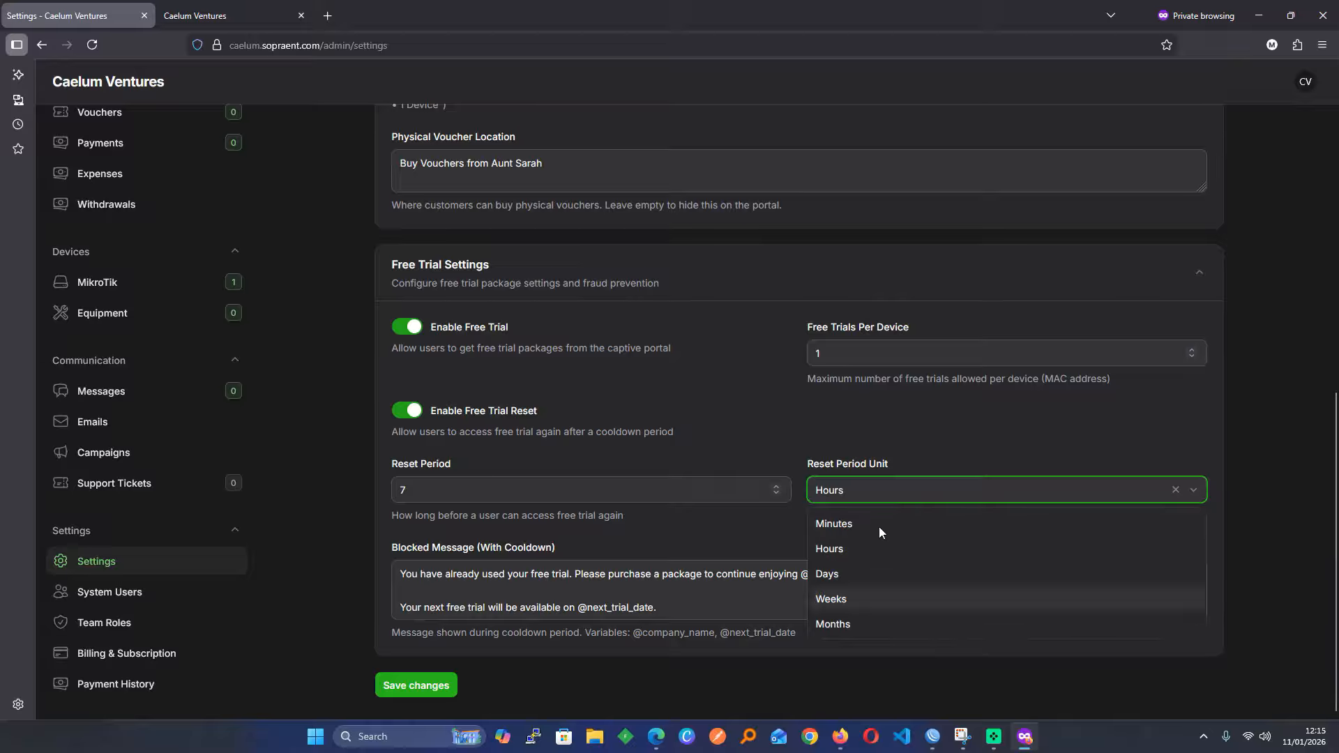
click(843, 625)
click(413, 492)
double_click(413, 491)
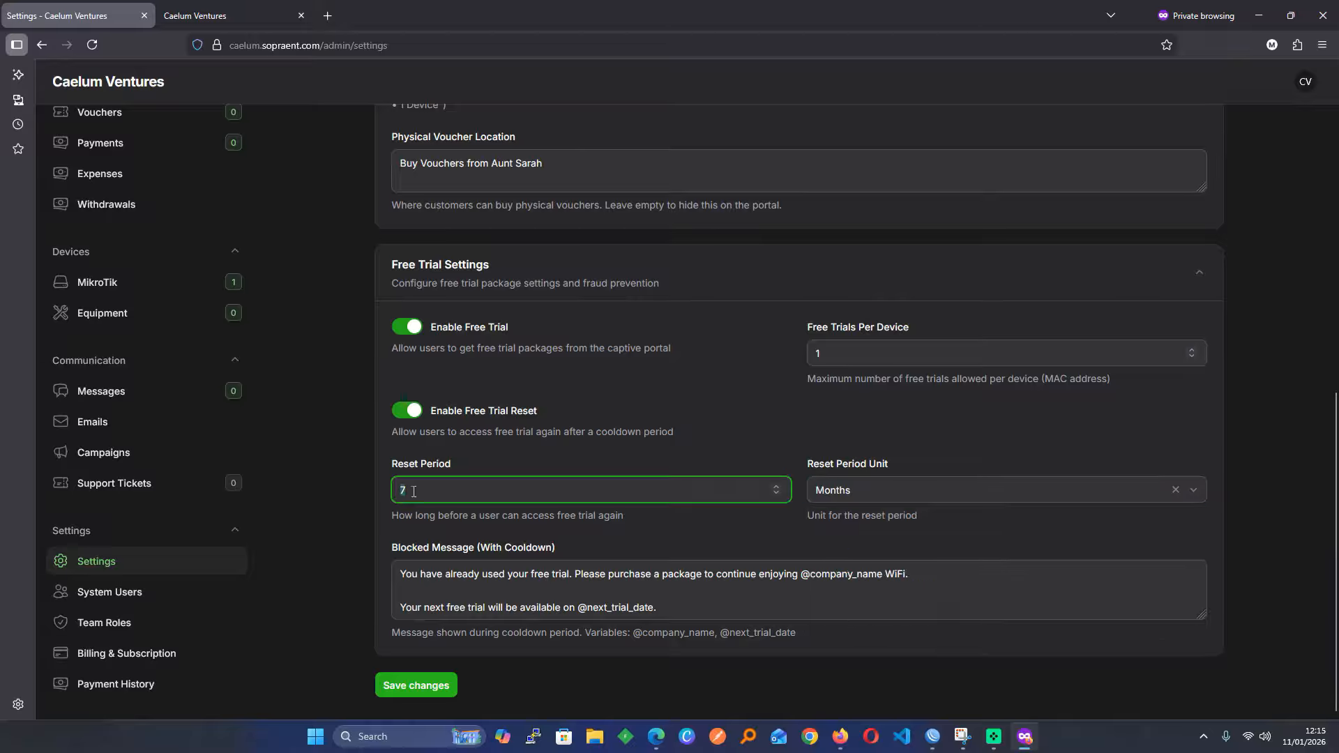
text(1)
scroll(521, 439, up, 3)
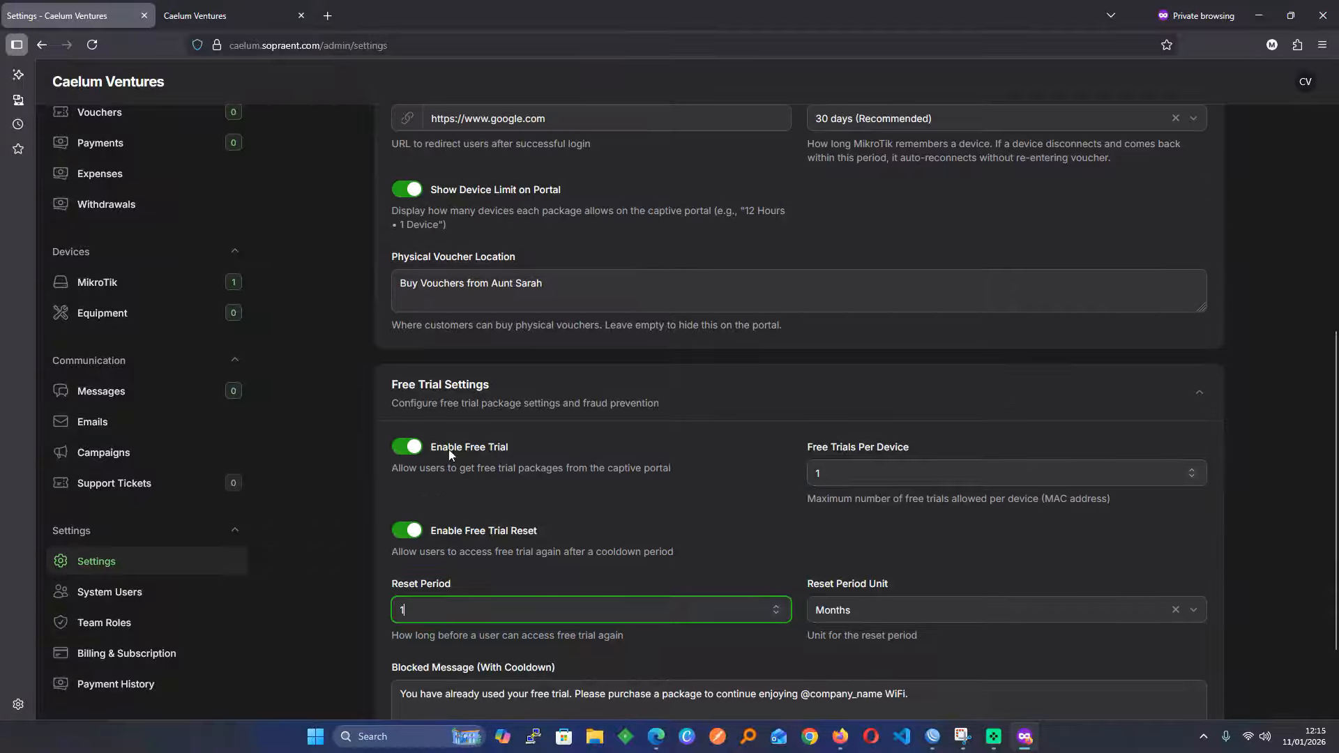
Turn off Enable Free Trial and Enable Free Trial Reset, and save the changes
click(407, 447)
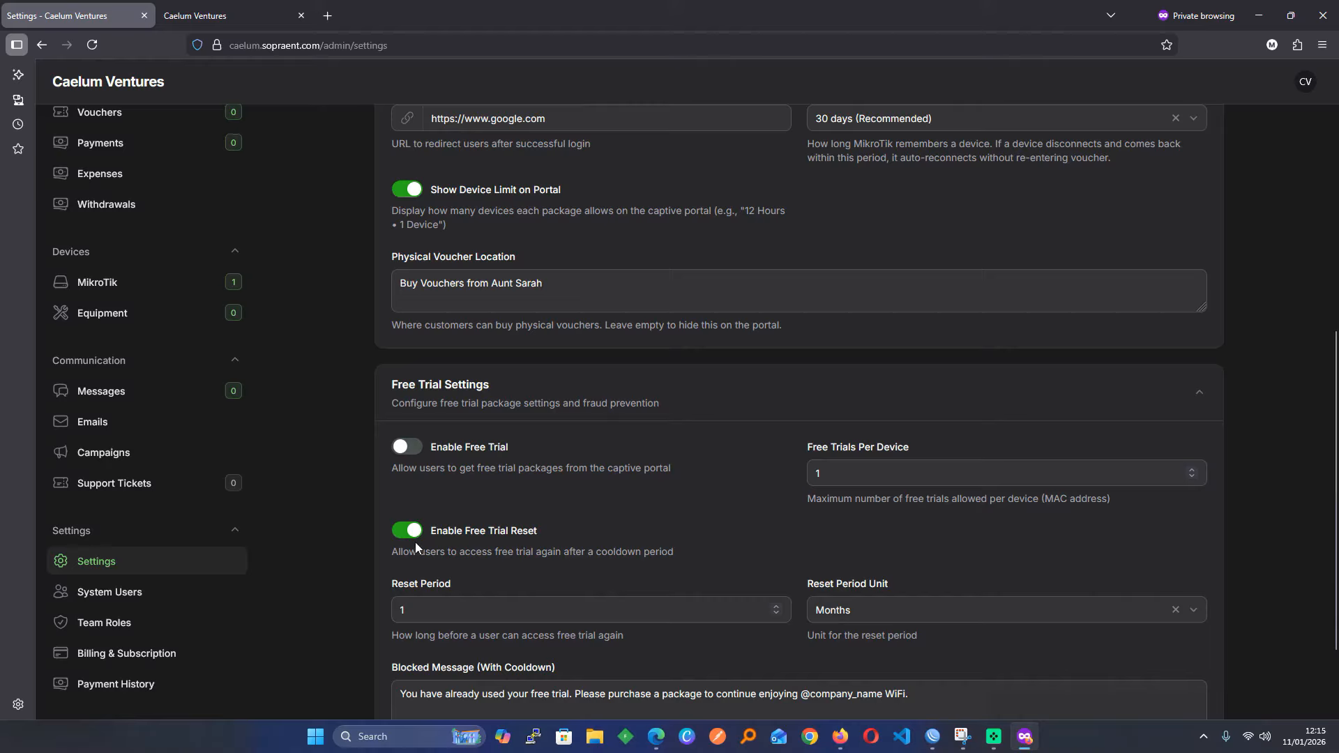
click(415, 534)
click(435, 685)
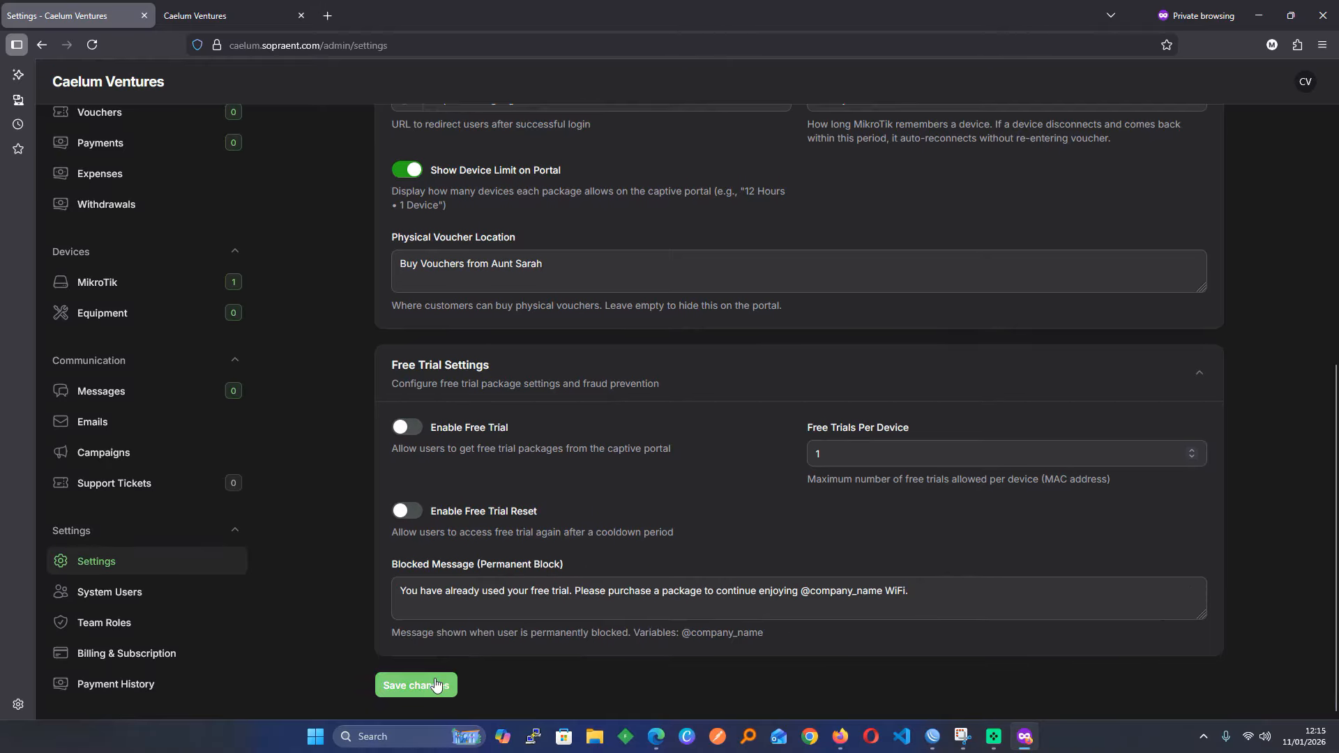
Reload the hotspot portal to confirm no free trial is offered, then return to Settings
click(223, 14)
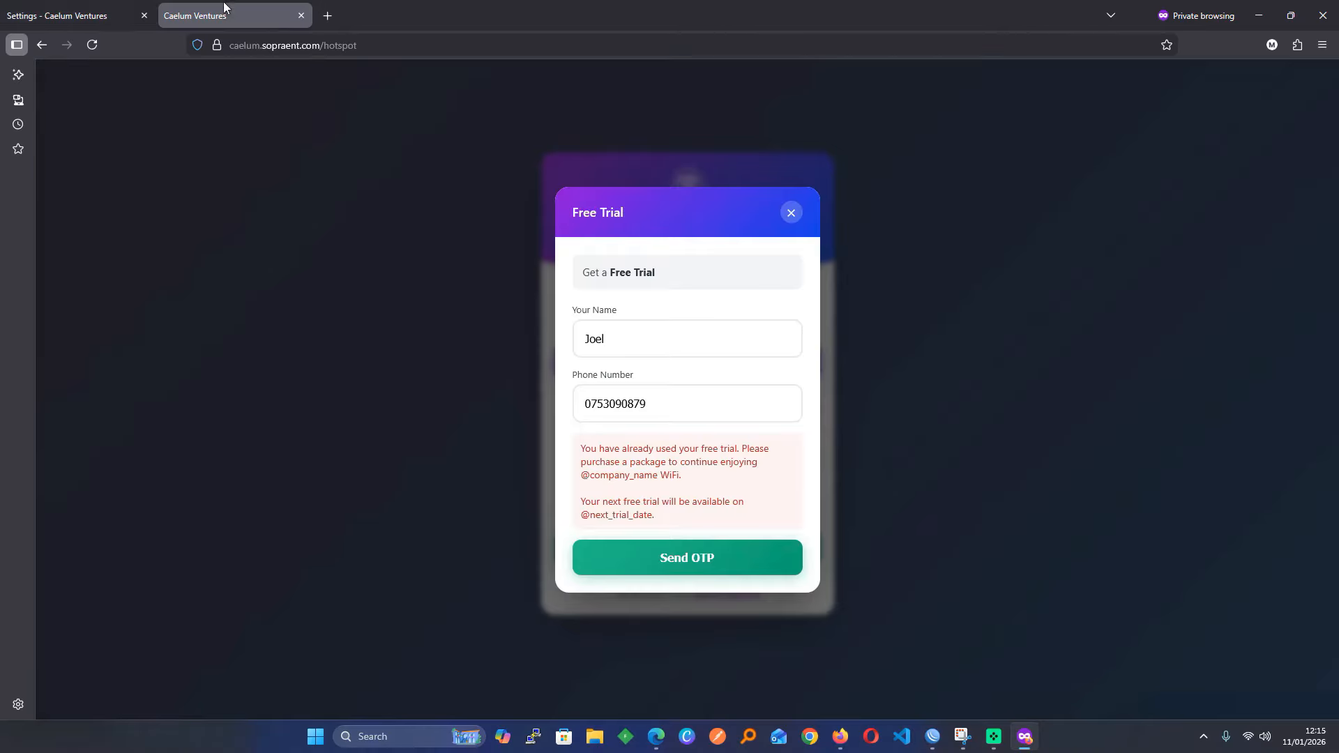
click(90, 48)
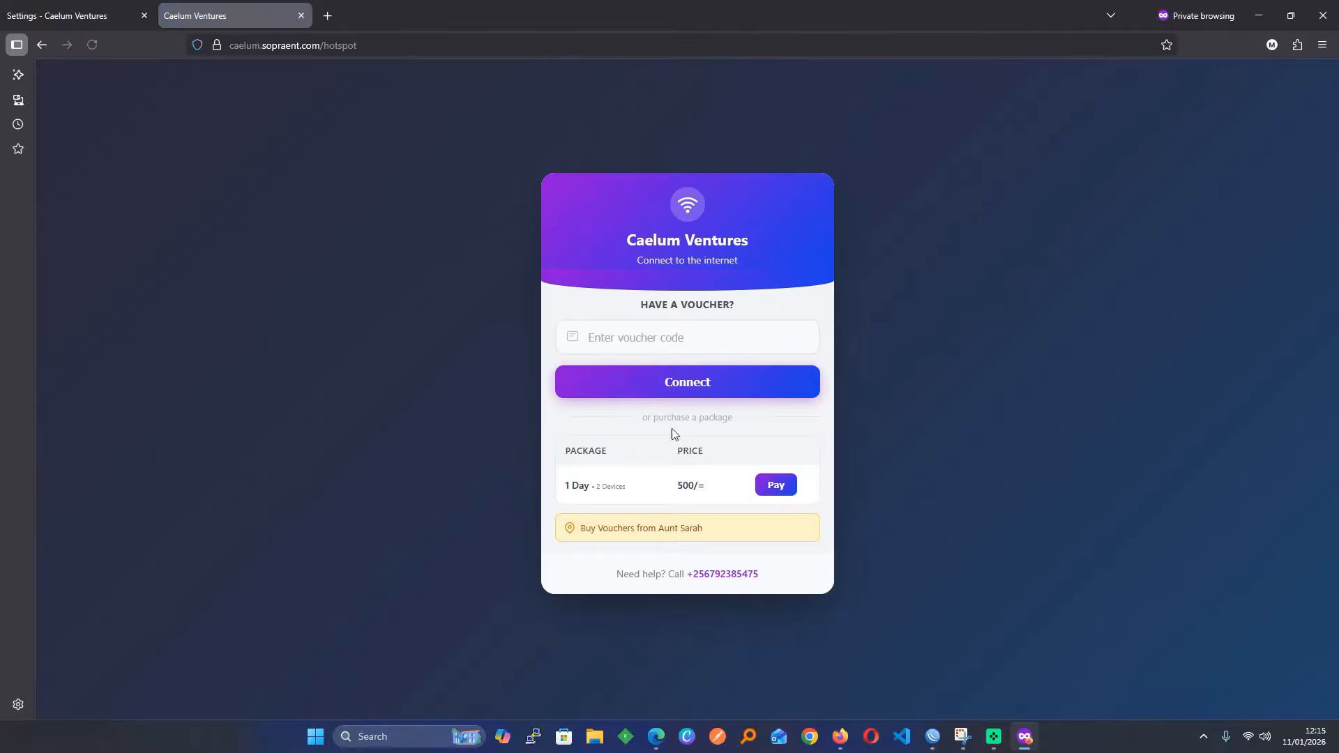
click(102, 8)
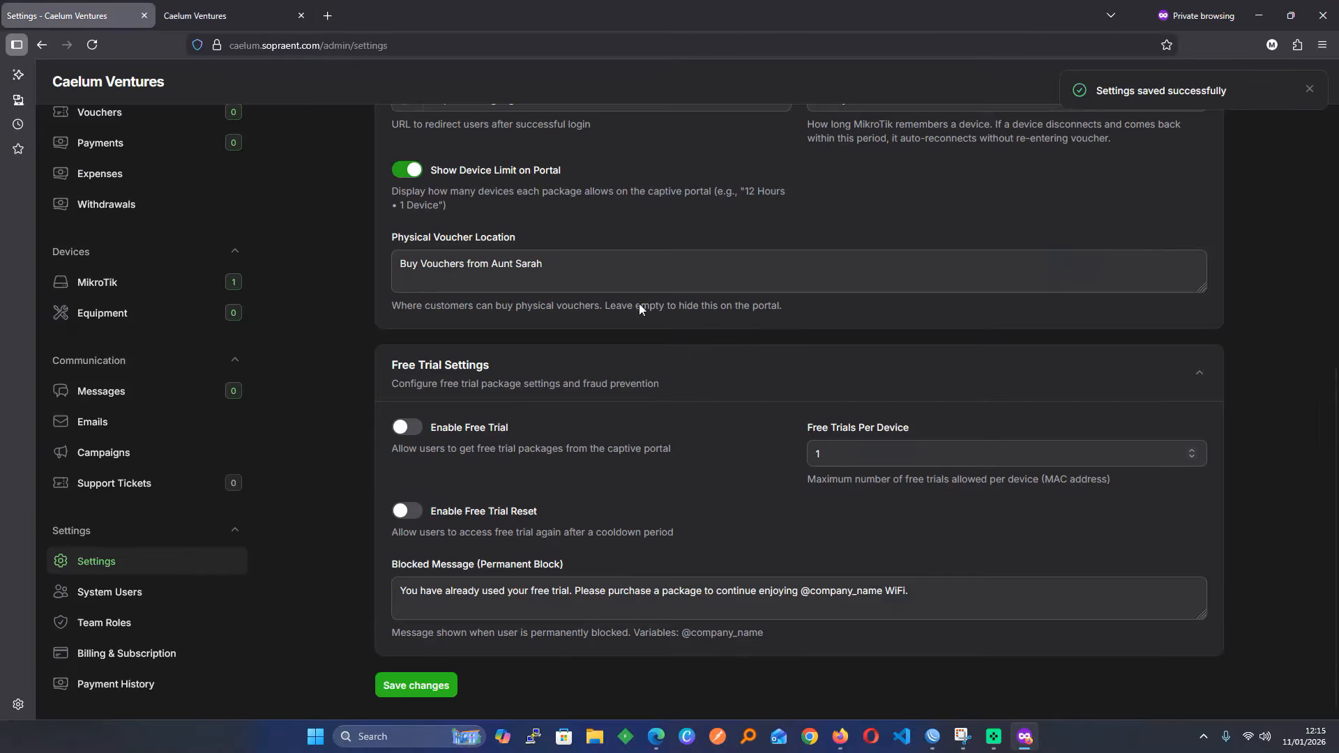
scroll(650, 376, up, 3)
scroll(124, 429, up, 5)
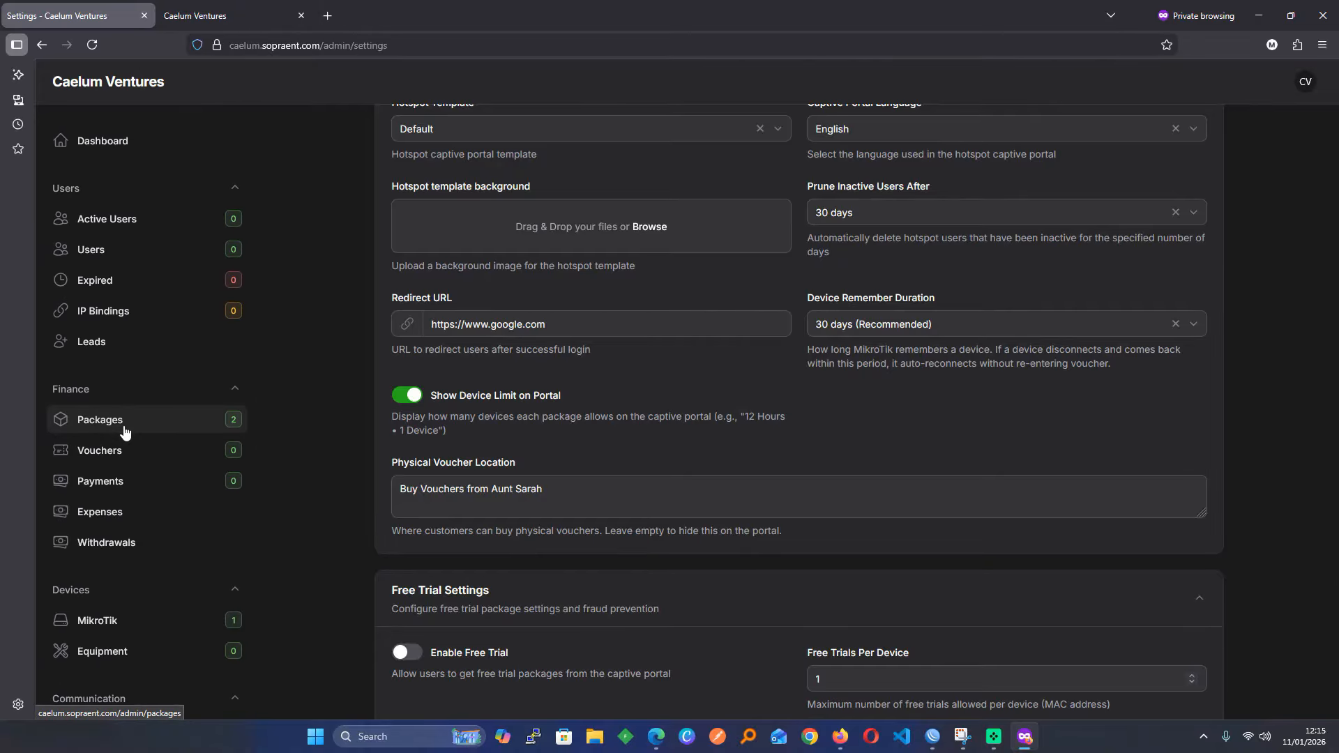
Review Billing & Subscription (Trial, 5 days left, UGX 375 due), then return to settings
scroll(126, 432, down, 5)
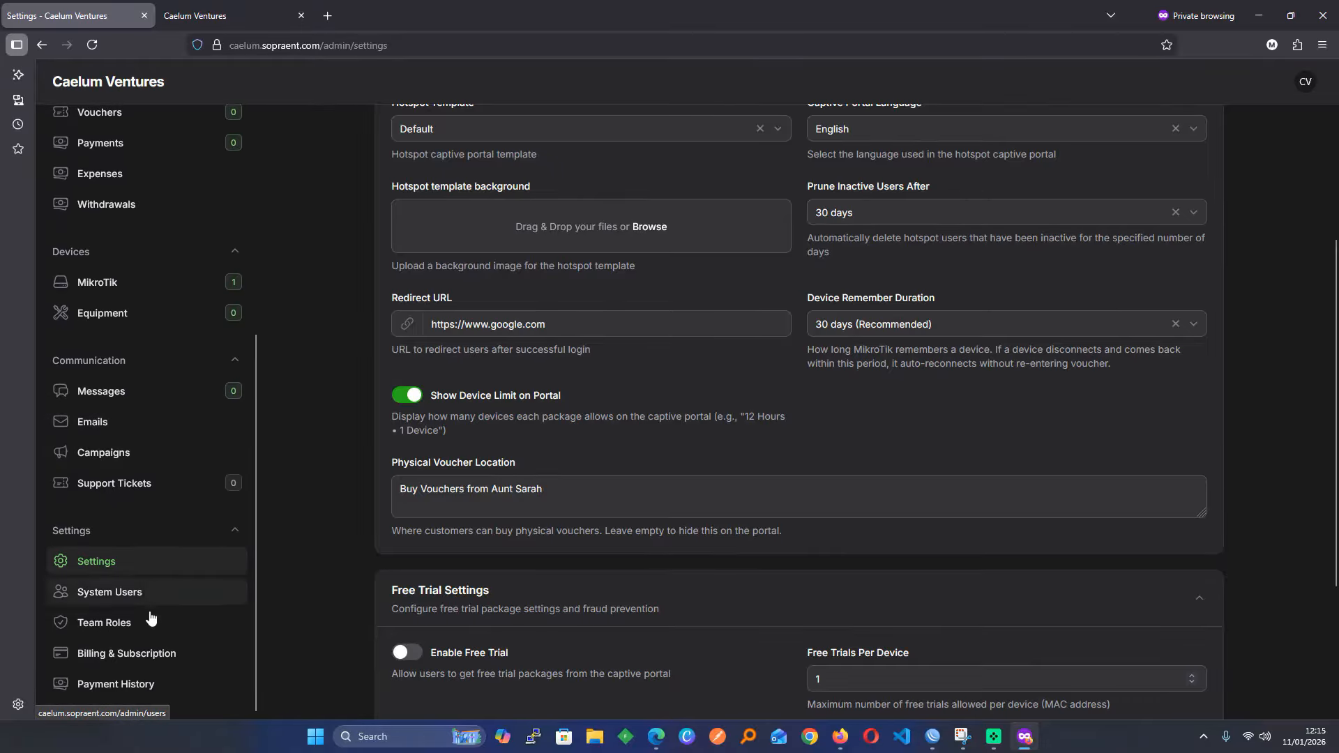
click(126, 654)
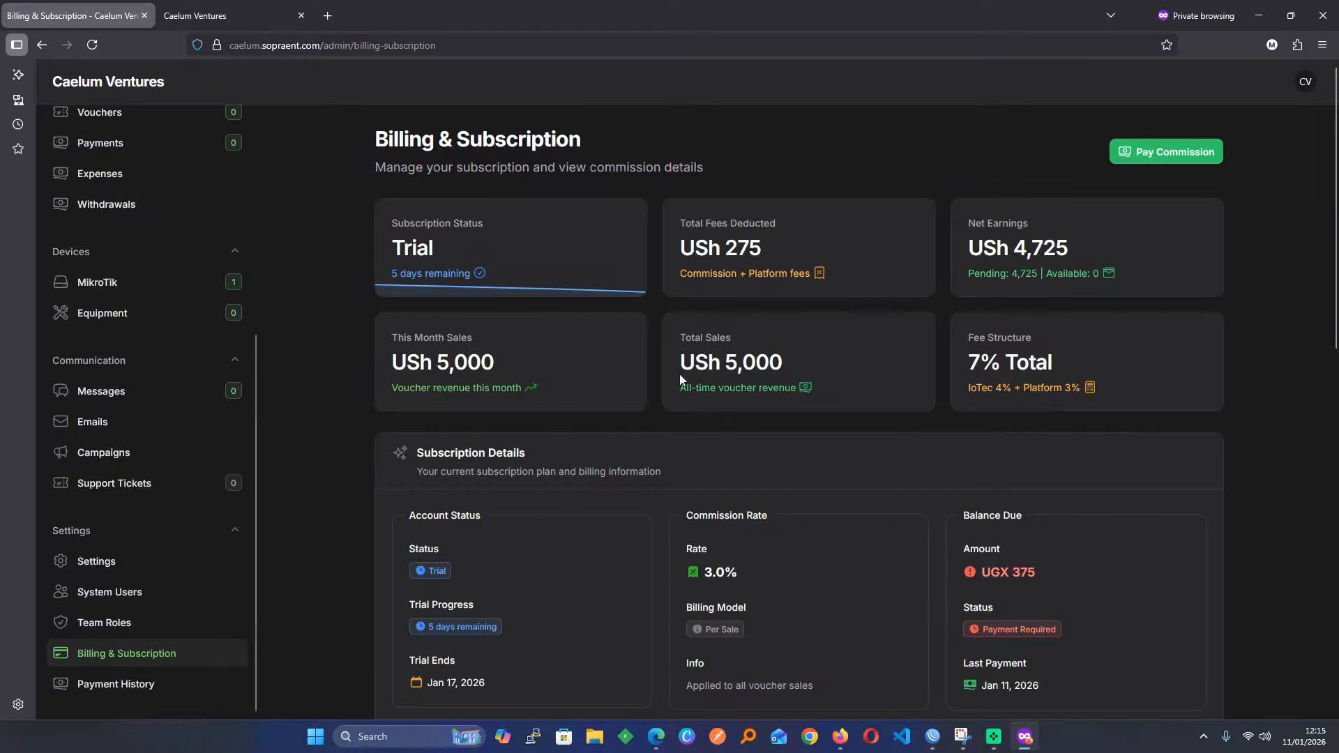
scroll(962, 569, down, 1)
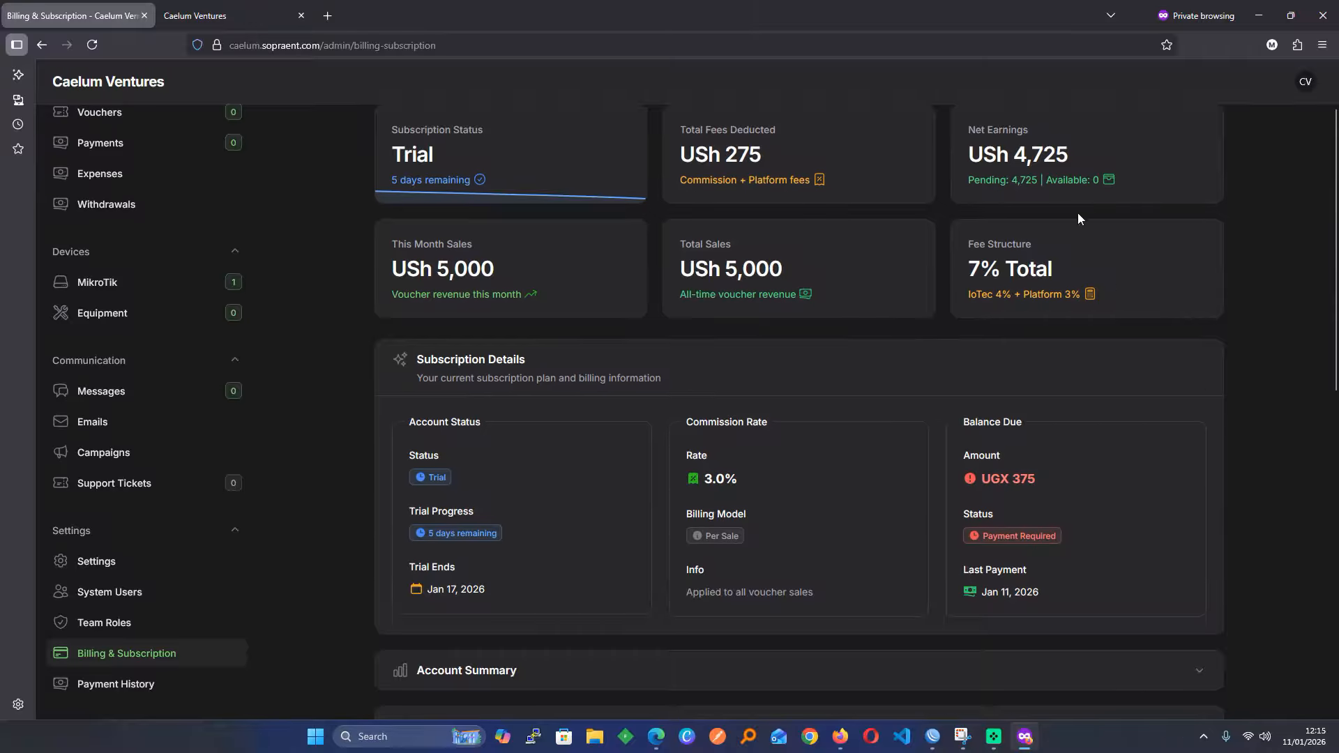
scroll(1040, 194, up, 1)
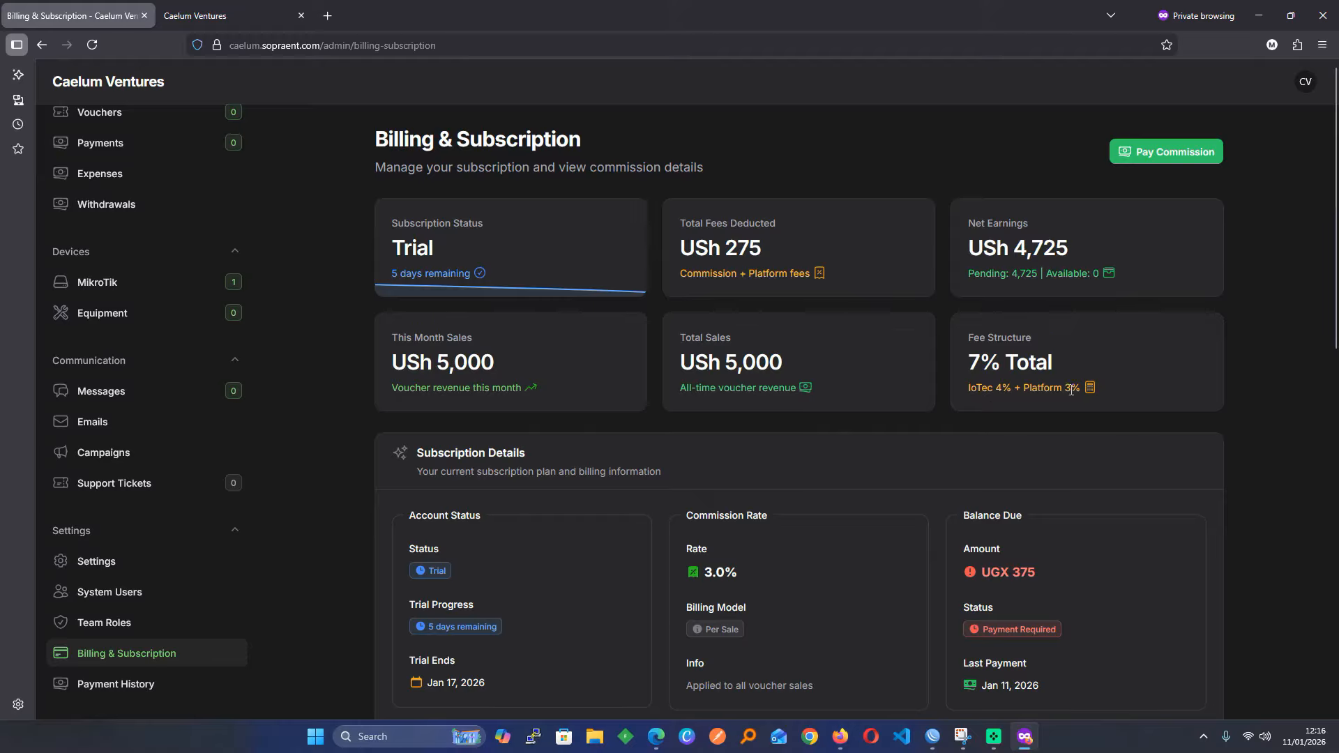
click(134, 565)
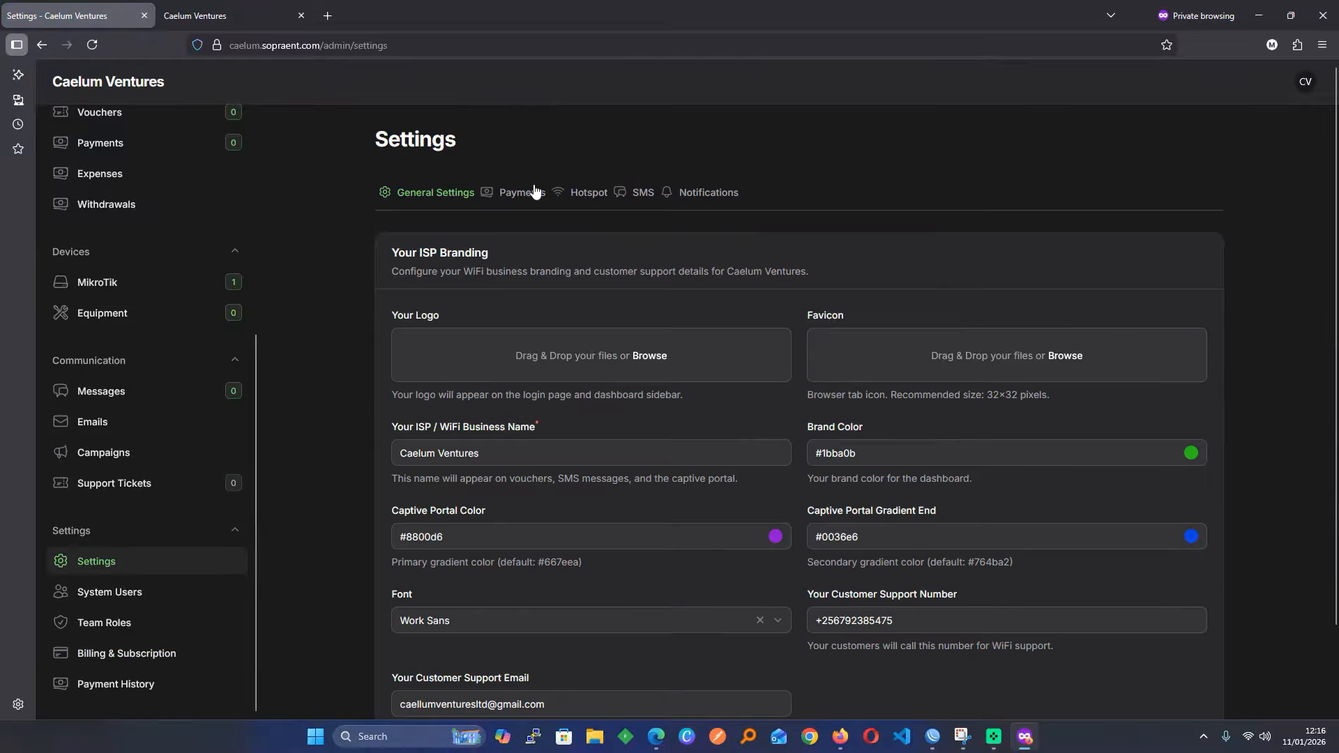
Review the payment settings and the ioTecPay gateway setup guide
click(524, 192)
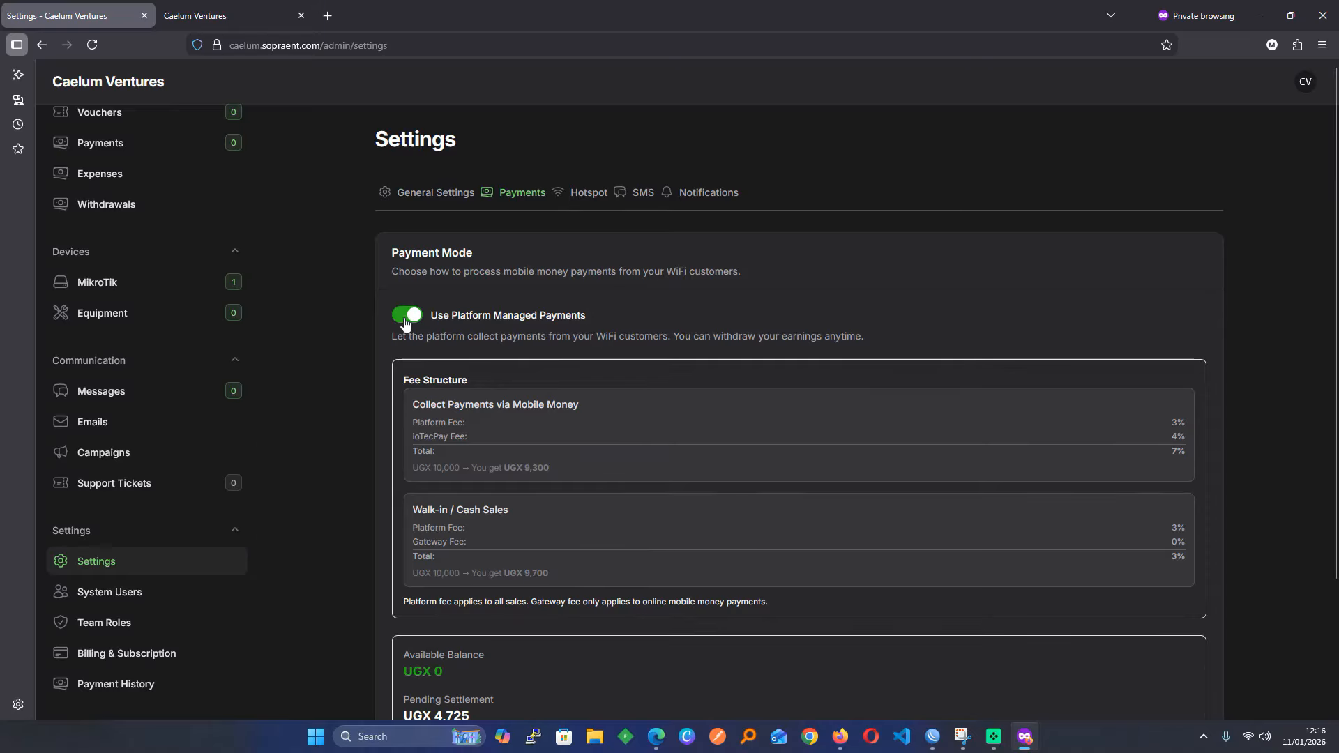
scroll(605, 445, down, 6)
drag(604, 469, 454, 700)
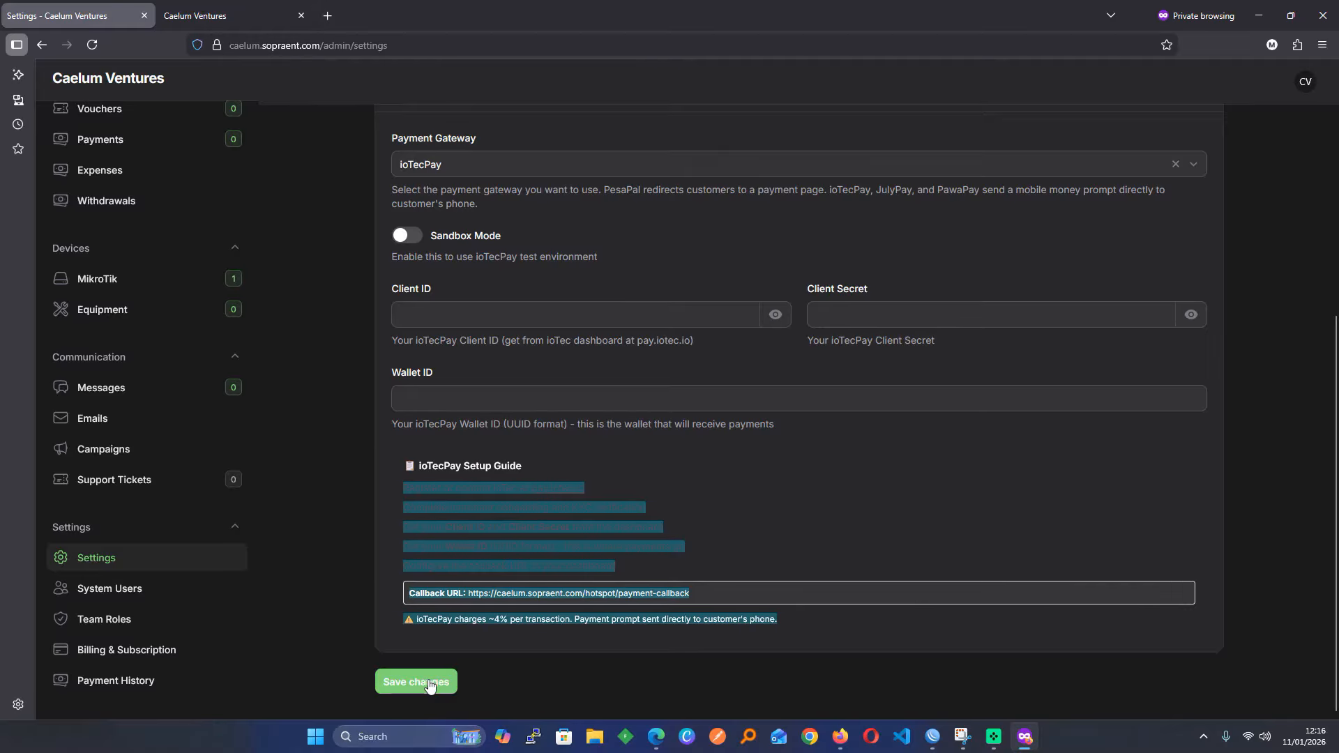
Check Billing & Subscription again, showing UGX 1,045 paid across 2 payments
click(115, 652)
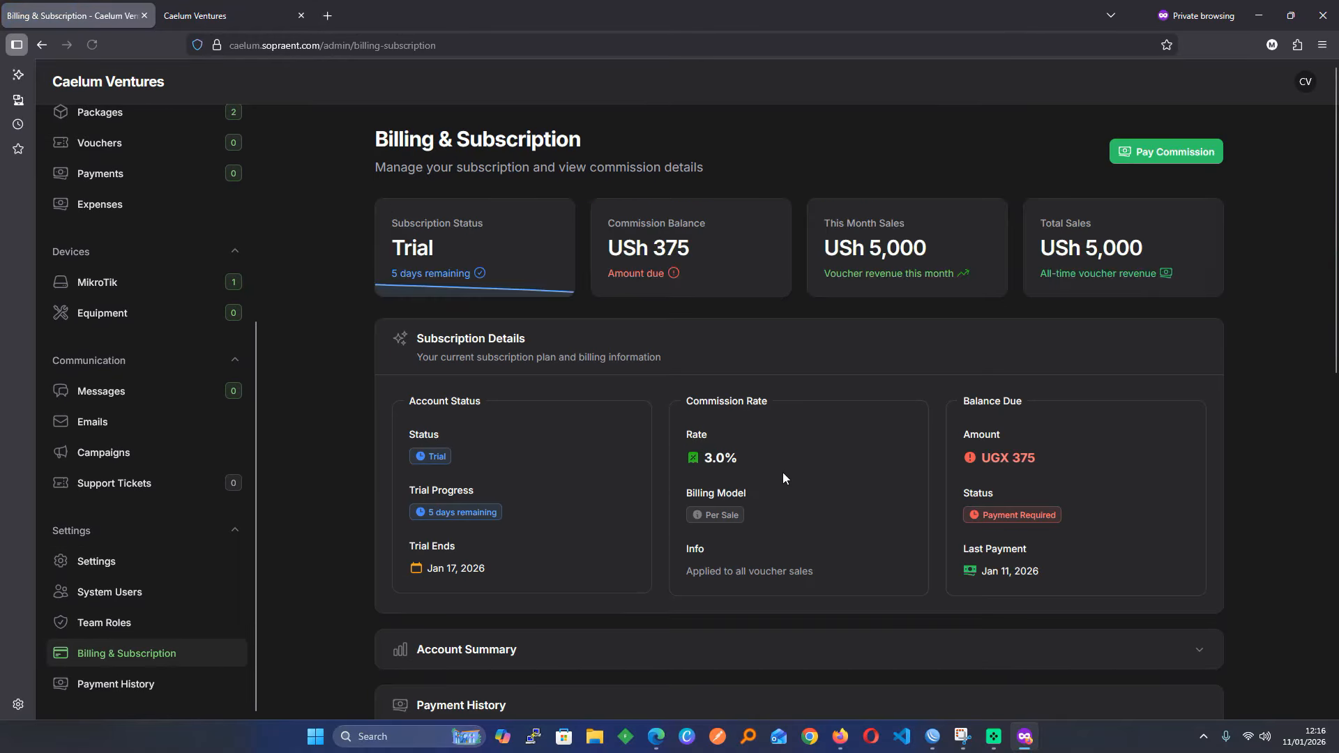
scroll(810, 471, down, 1)
scroll(810, 471, down, 7)
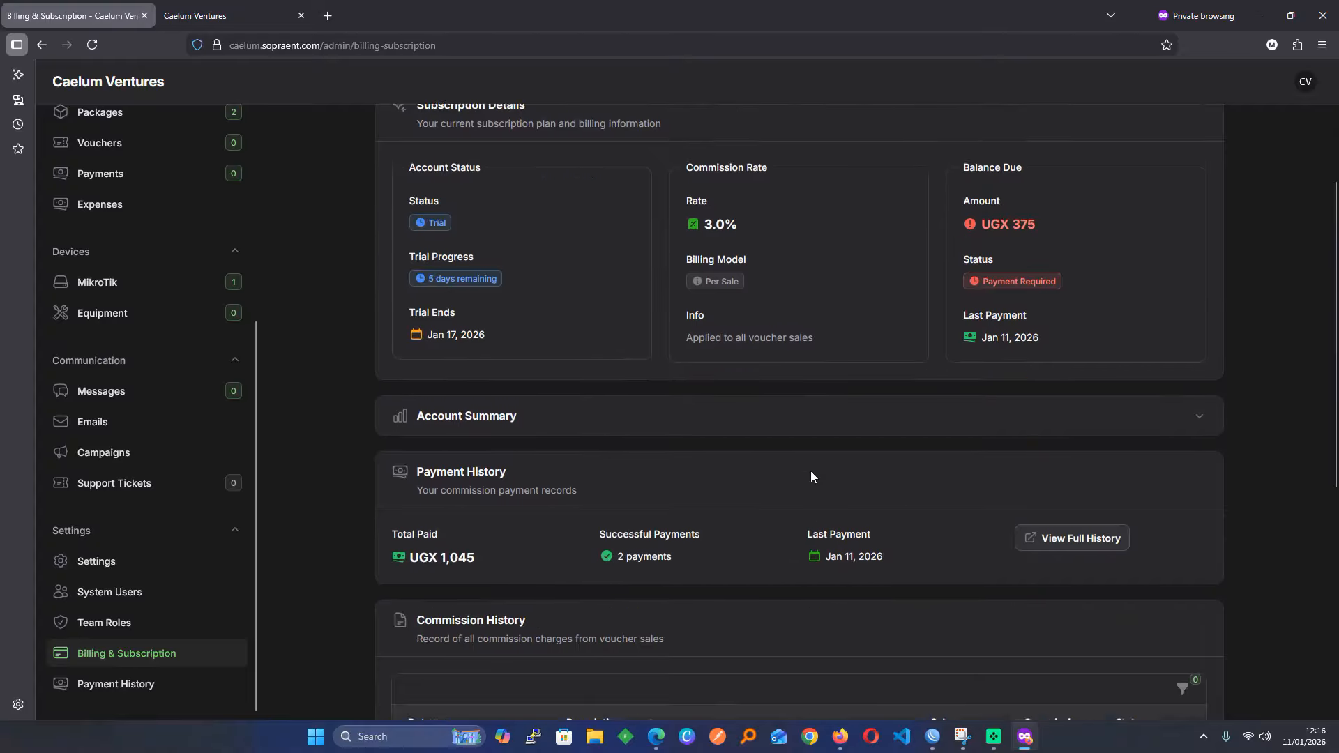
scroll(810, 470, up, 8)
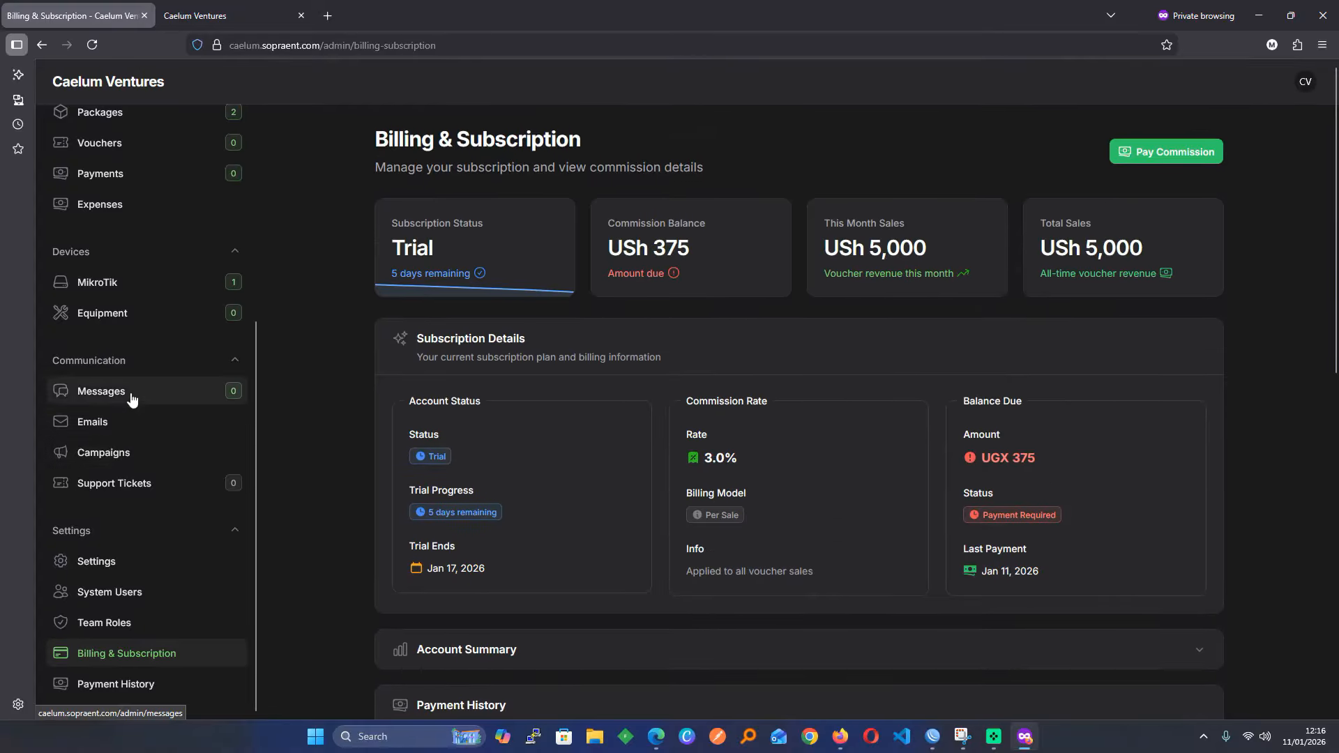
Look over the Support Tickets and Messages pages, then go back to Settings
click(156, 483)
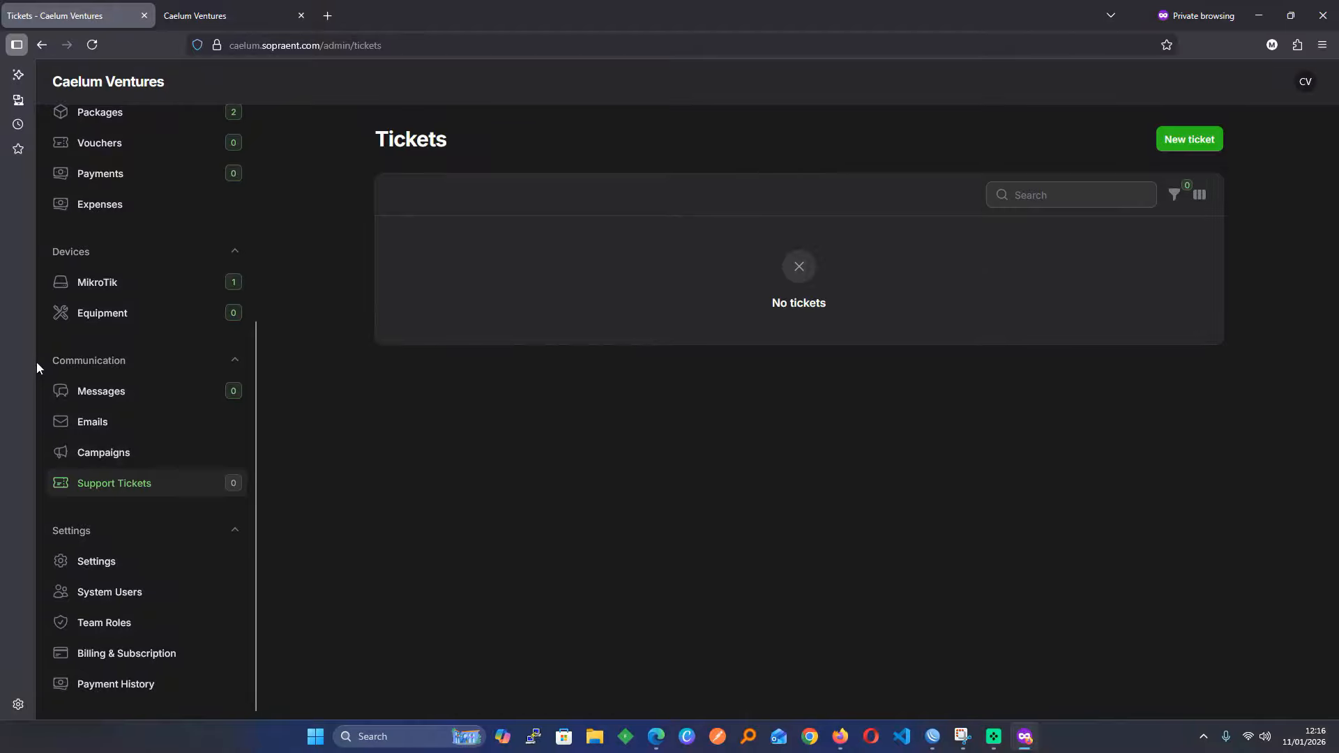
click(168, 396)
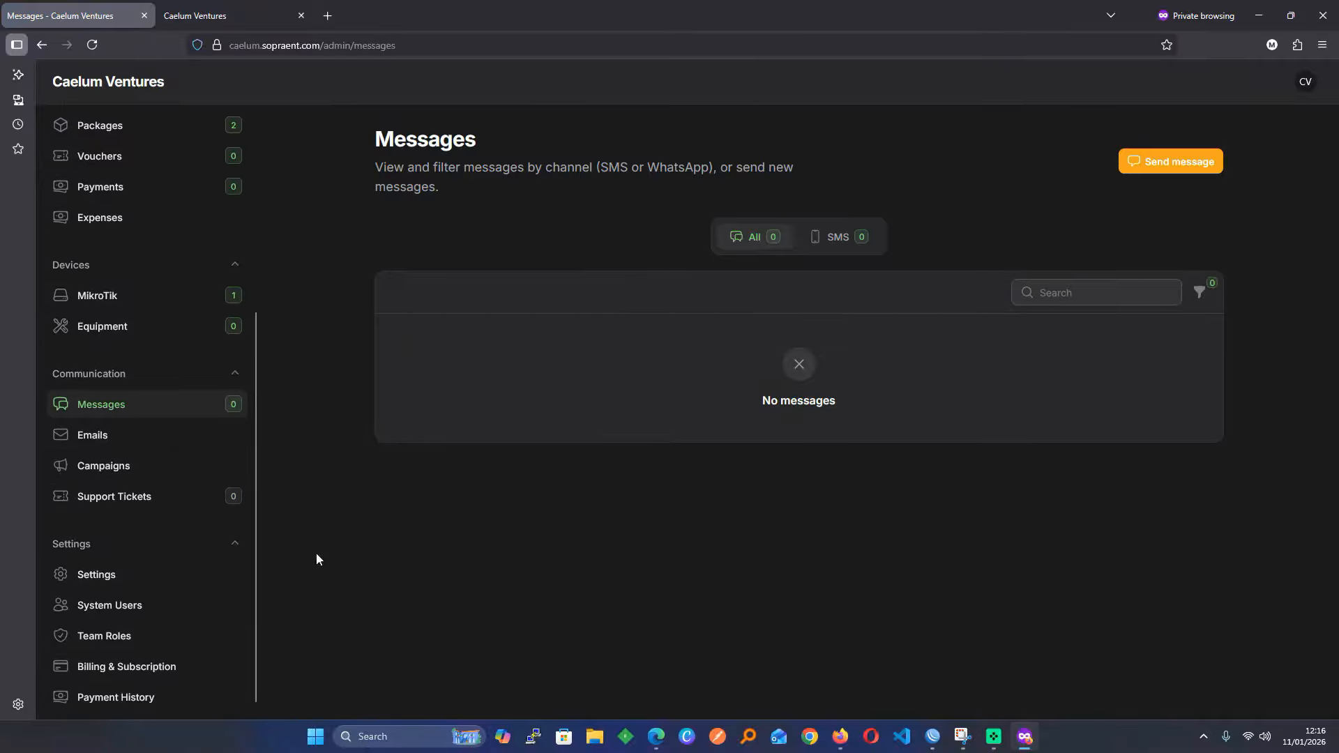
click(155, 580)
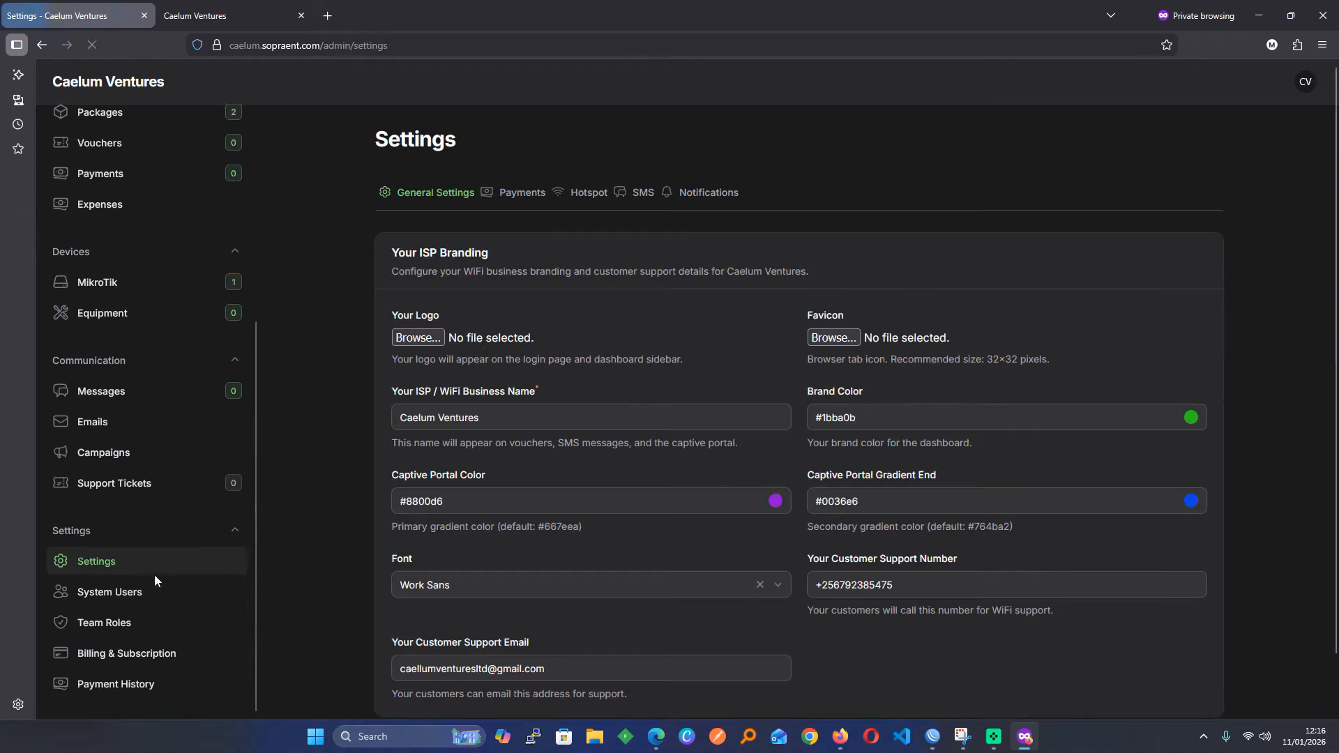
Toggle Enable SMS Notifications off and back on and review the UGSMS templates
click(633, 189)
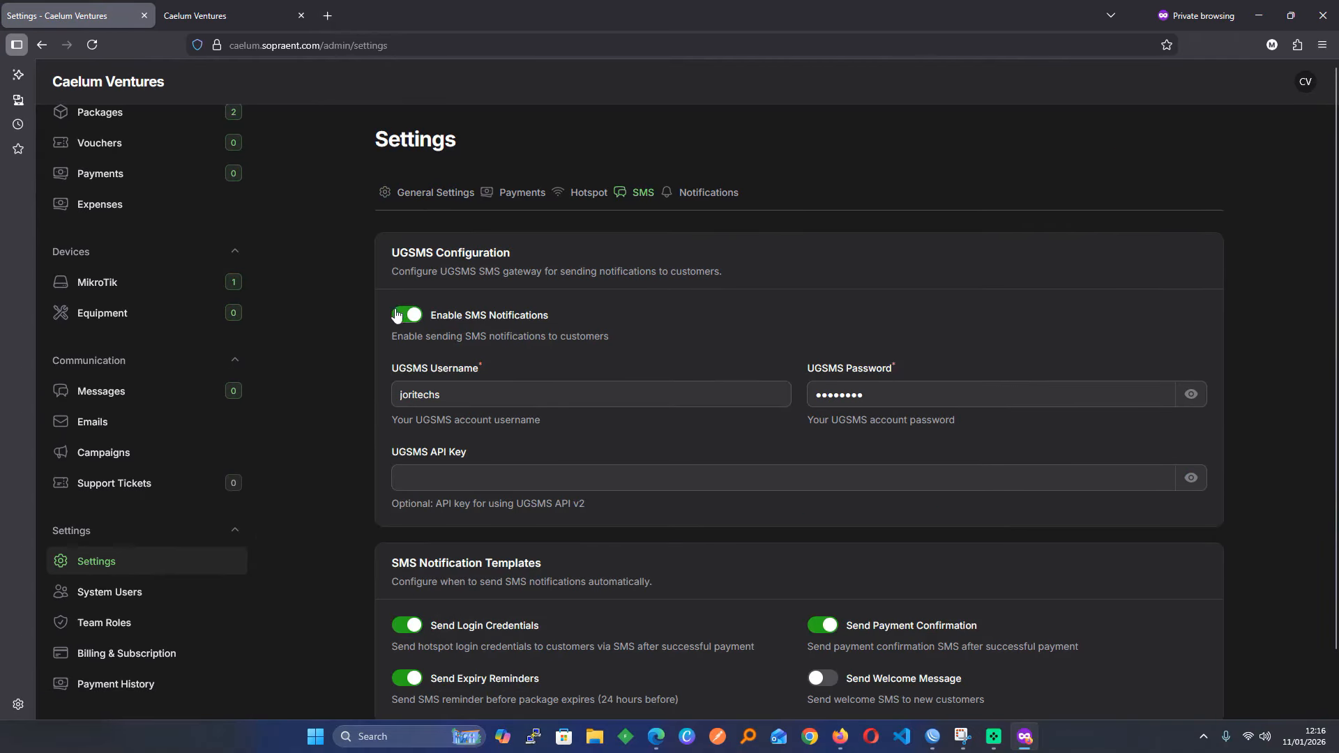
click(396, 315)
click(396, 315)
scroll(493, 524, down, 1)
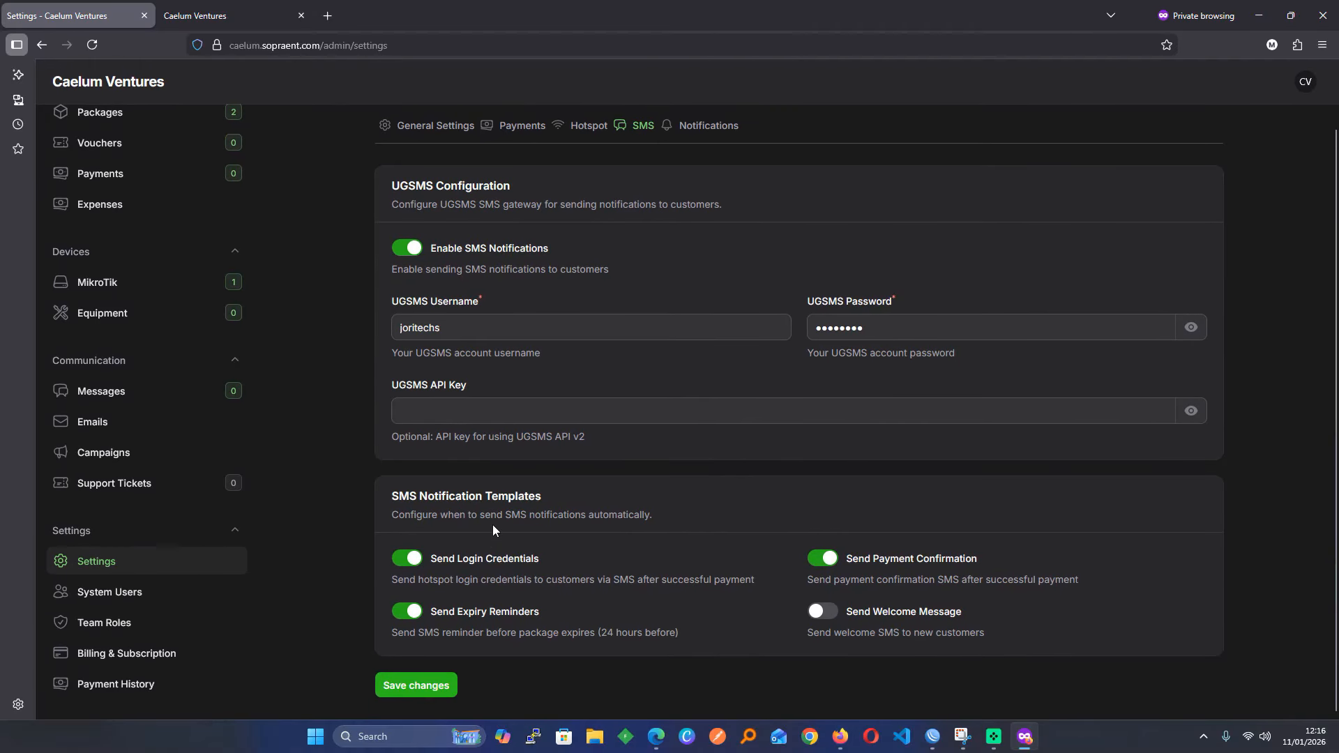
scroll(493, 524, up, 1)
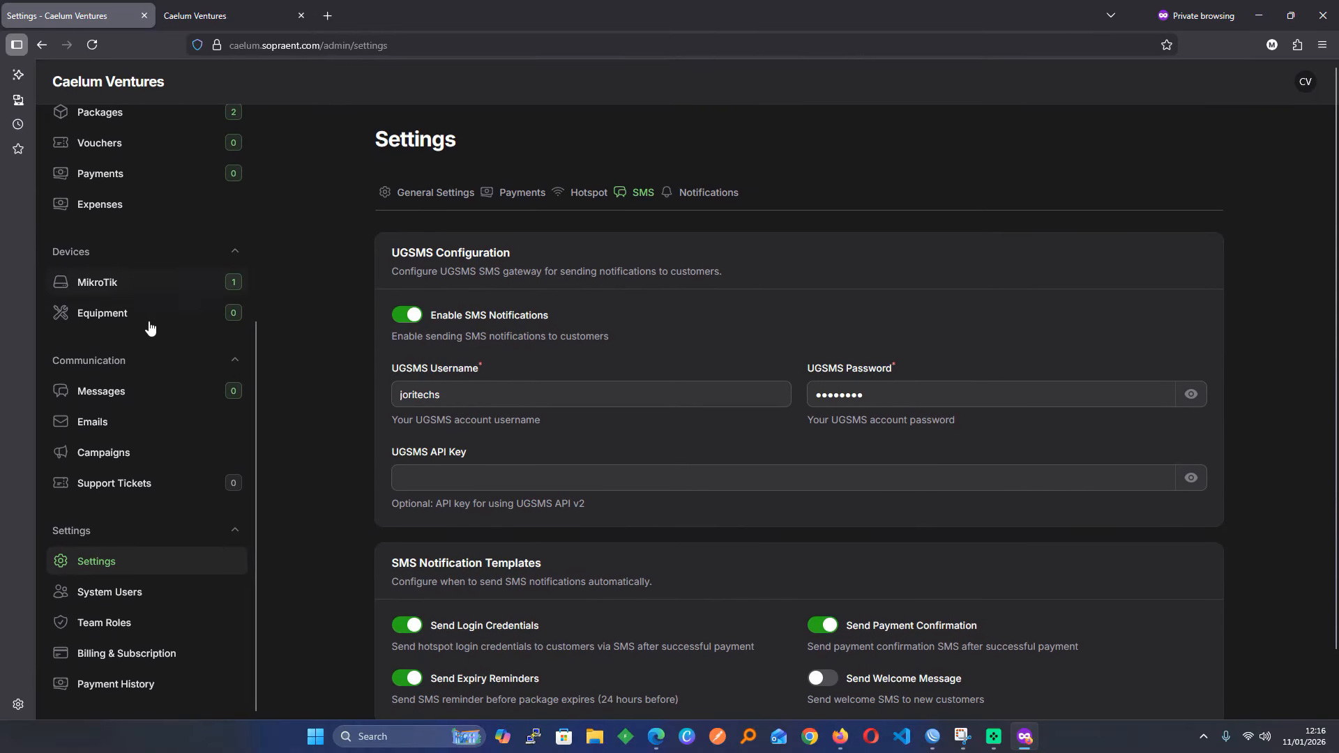
scroll(128, 353, up, 4)
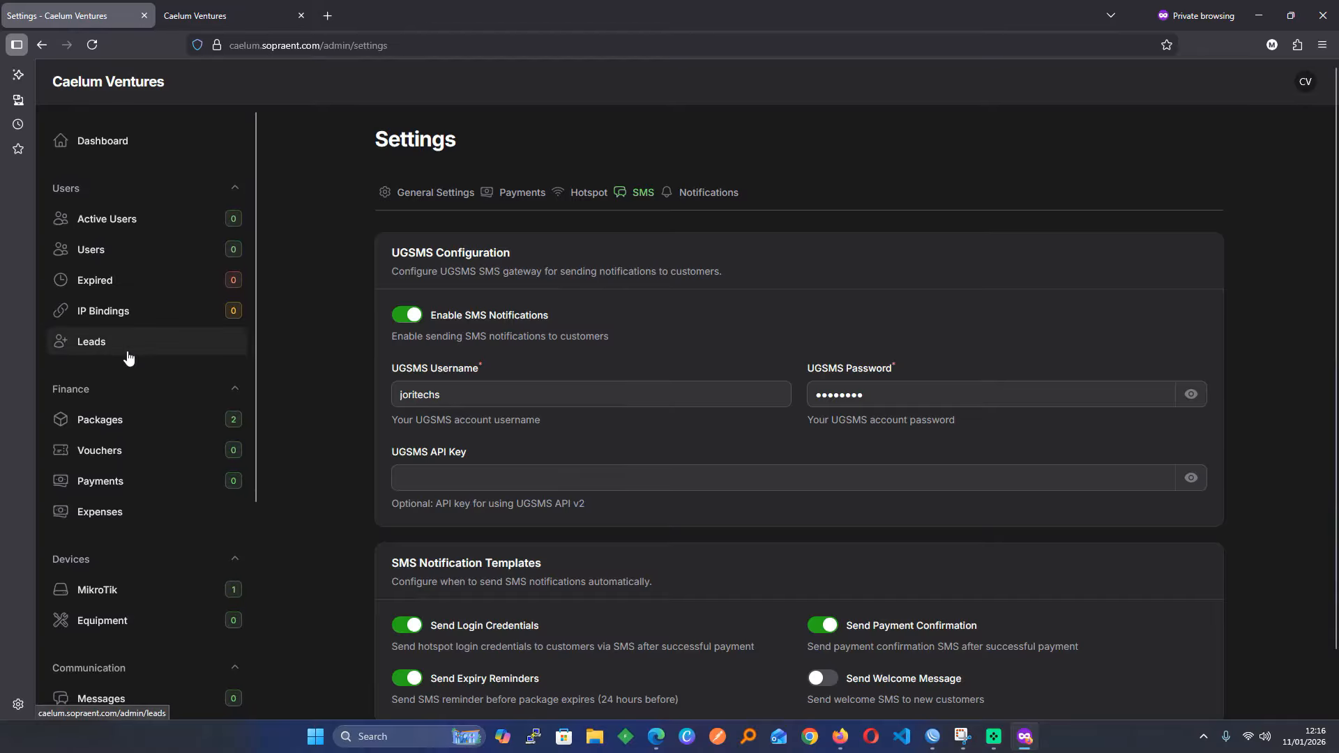